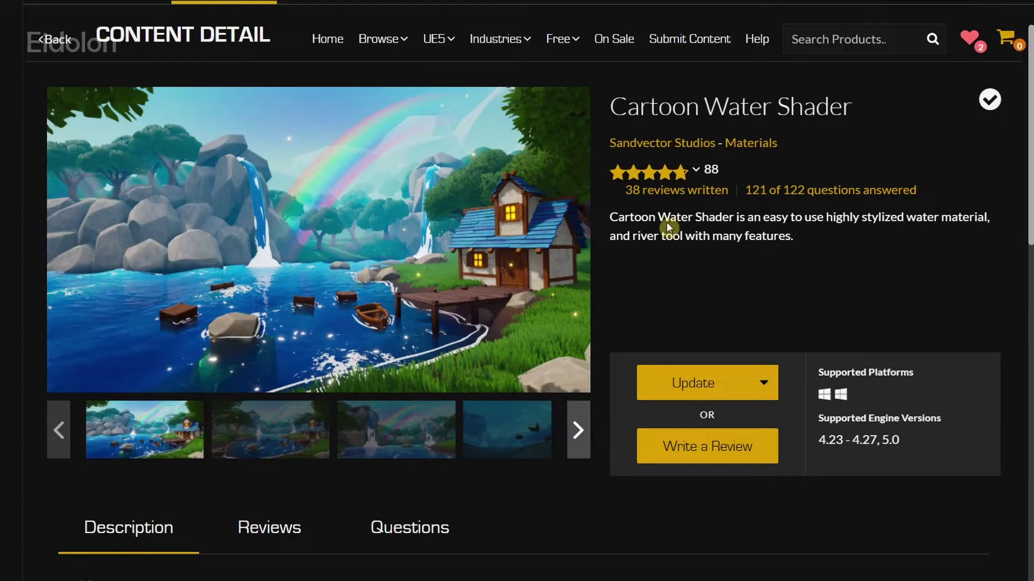
Step: Review the Cartoon Water Shader product page, including its tutorial links, update notes, technical features and supported engine versions
scroll(516, 417, down, 5)
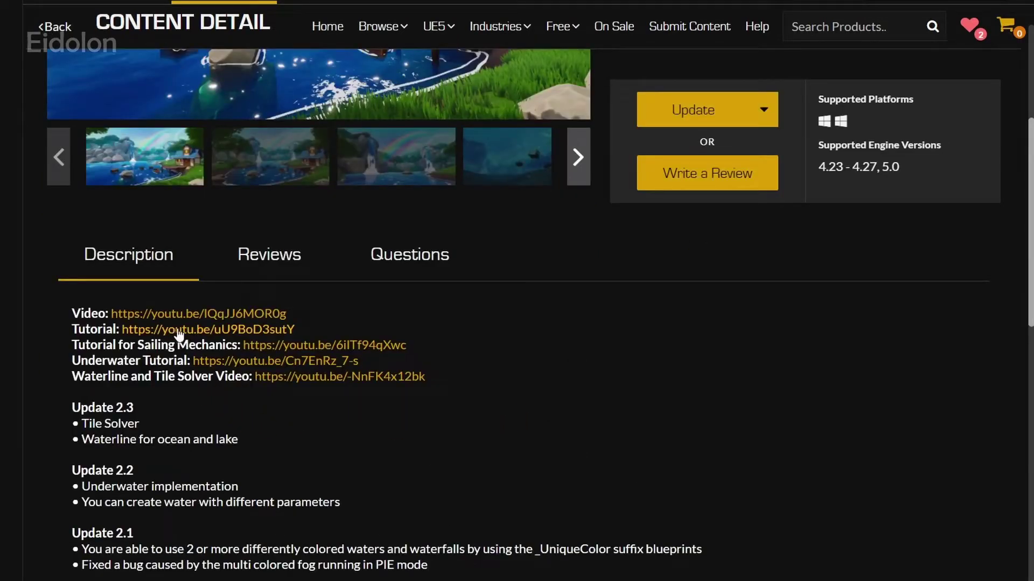
click(474, 334)
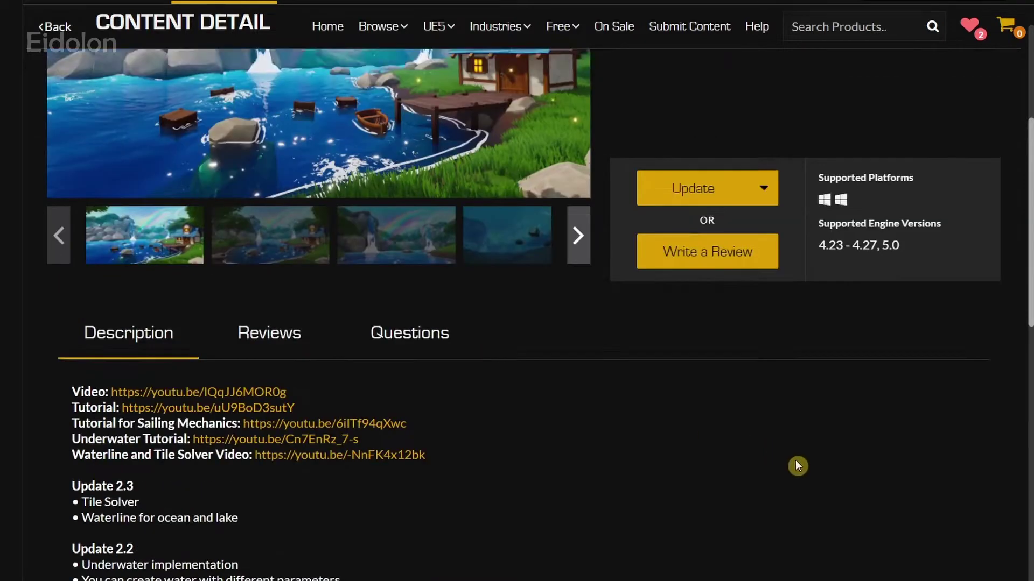
scroll(796, 464, up, 5)
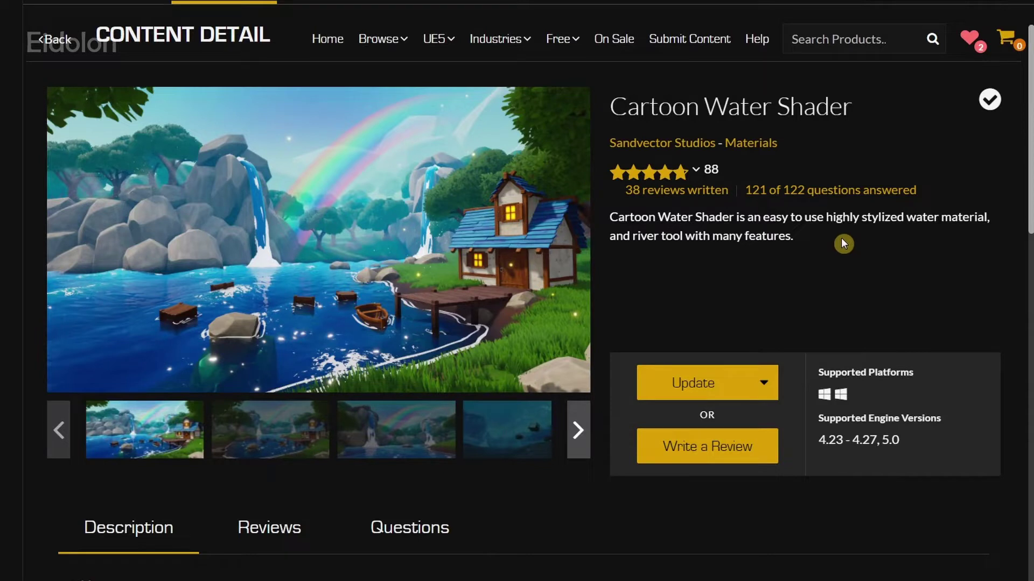
scroll(883, 271, down, 15)
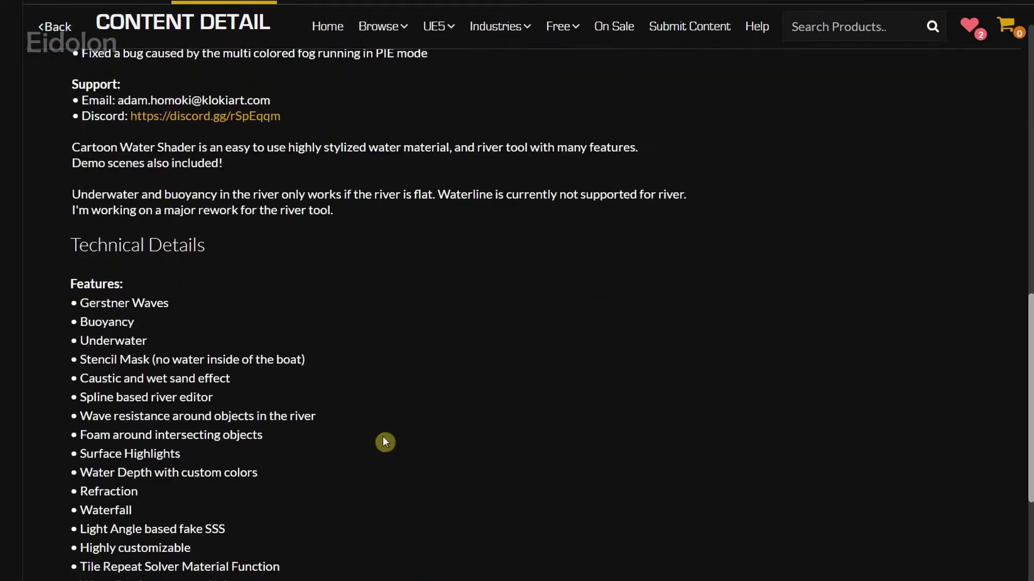
scroll(384, 442, down, 2)
scroll(584, 254, down, 5)
scroll(584, 254, up, 20)
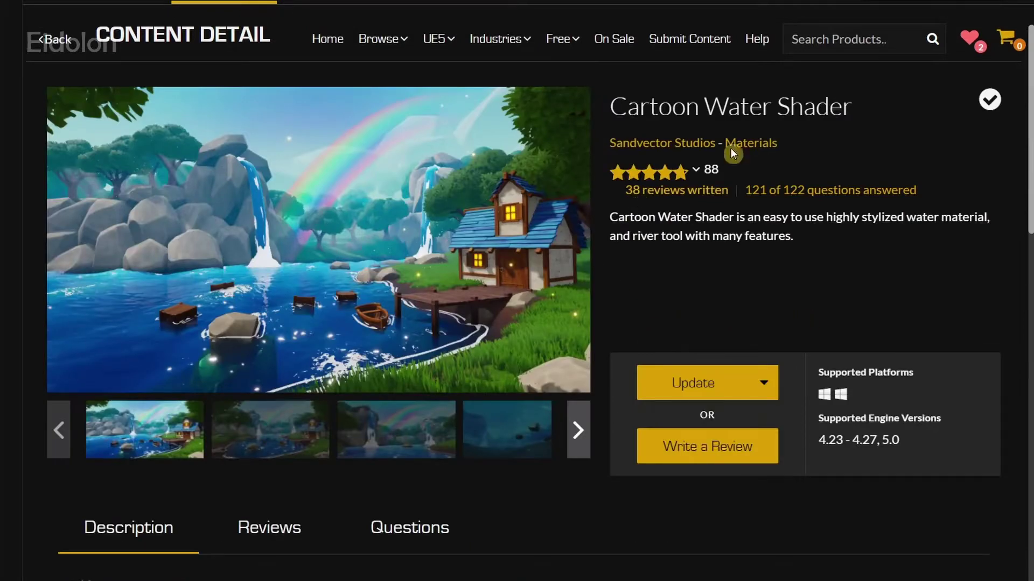
scroll(706, 282, down, 10)
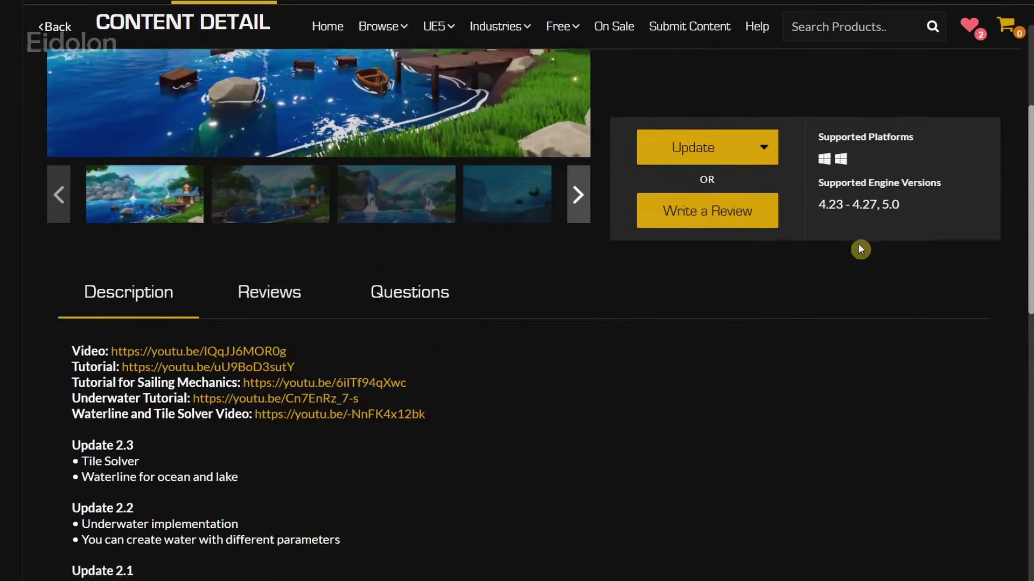
scroll(807, 270, up, 10)
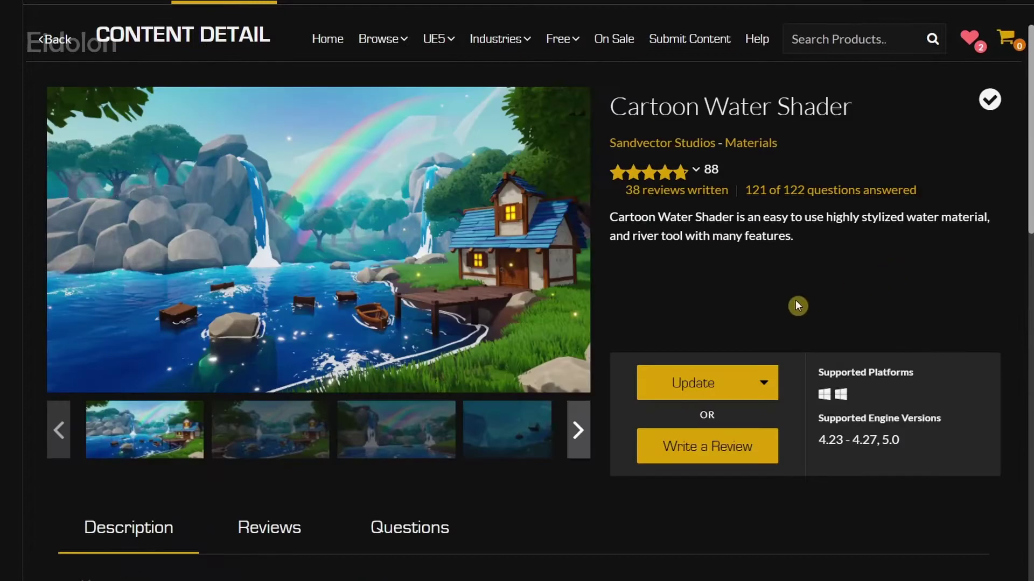
Step: Show the launcher library with the CartoonWaterShader project and the Cartoon Water Shader vault entry
click(323, 1)
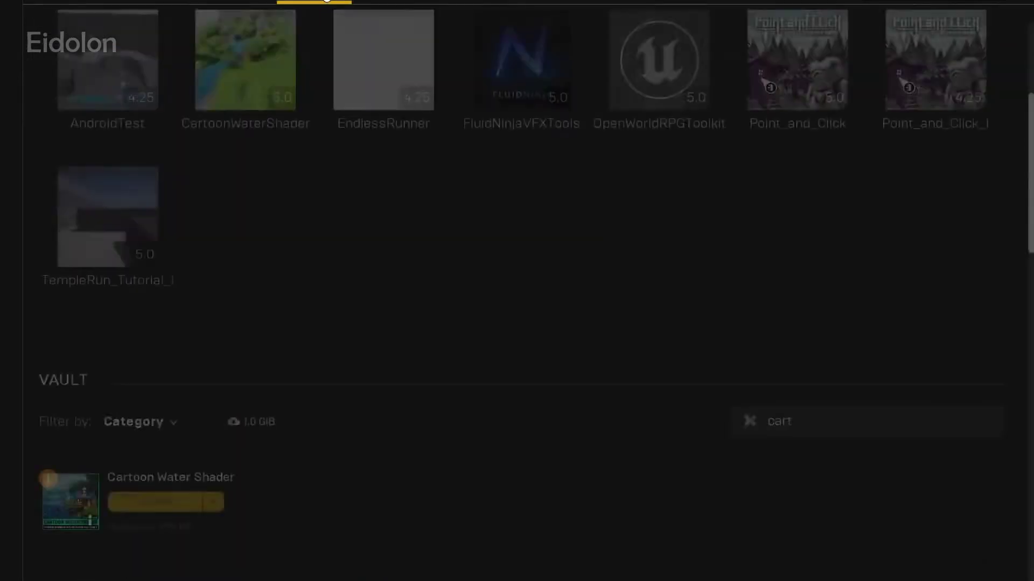
scroll(467, 488, up, 3)
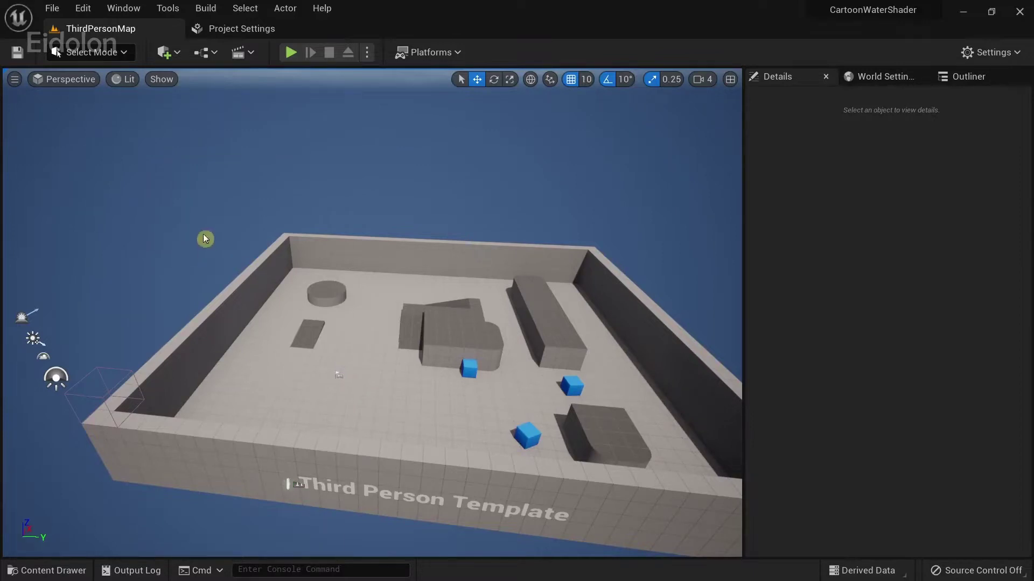
Step: Switch to the Unreal Editor project and turn off realtime rendering in the perspective viewport
middle_drag(433, 266, 544, 317)
click(15, 81)
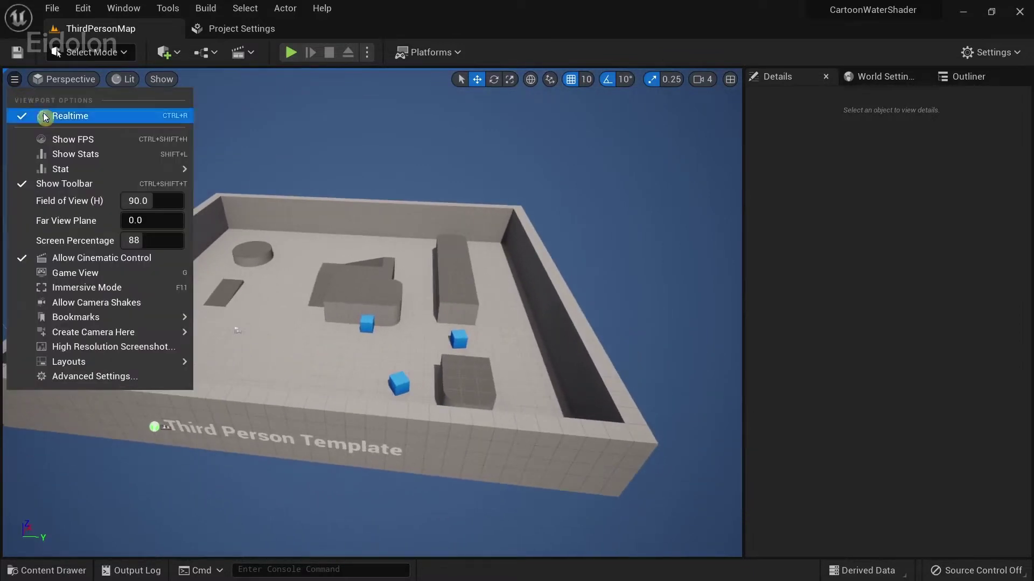
click(45, 118)
right_drag(425, 164, 349, 162)
Step: Open the DemoMapLake level from the CartoonWaterShader Maps folder
key(ctrl+space)
click(38, 473)
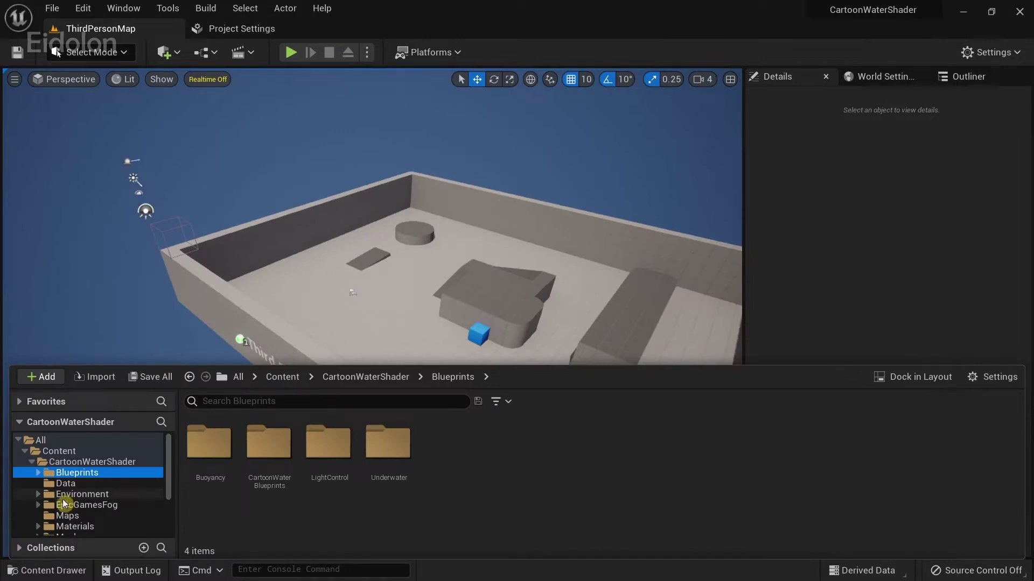
click(69, 516)
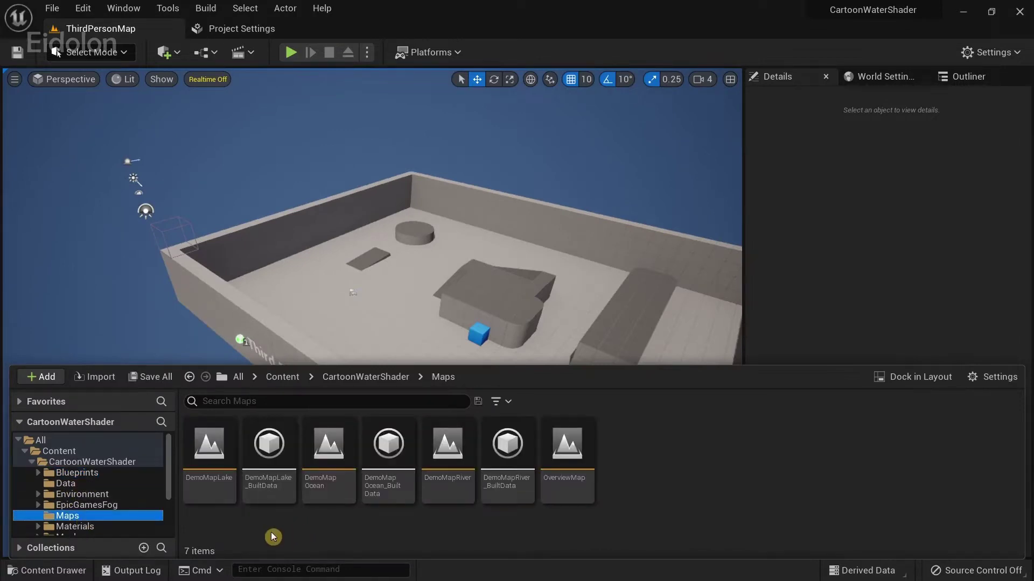
mouse_move(207, 501)
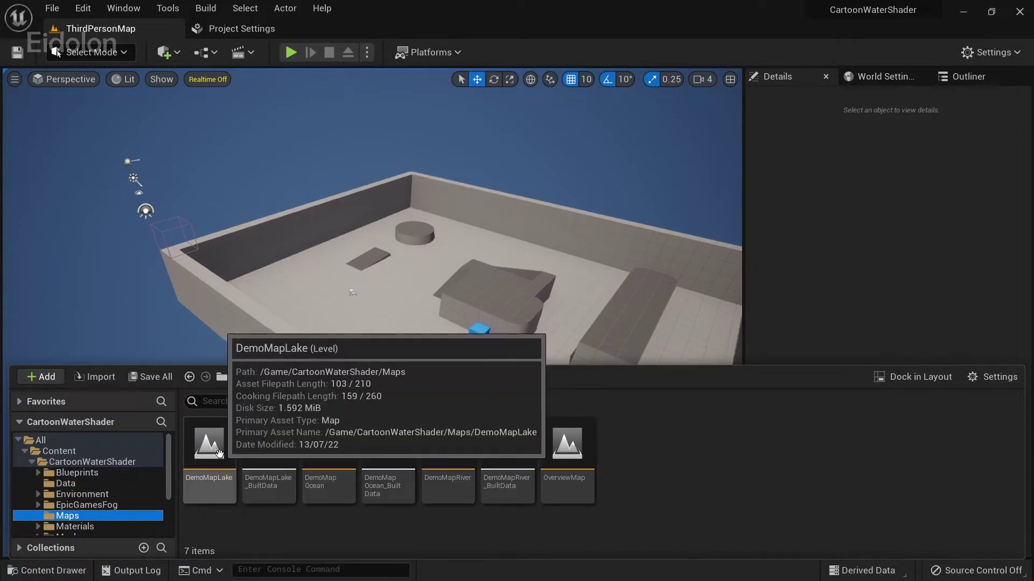
double_click(207, 498)
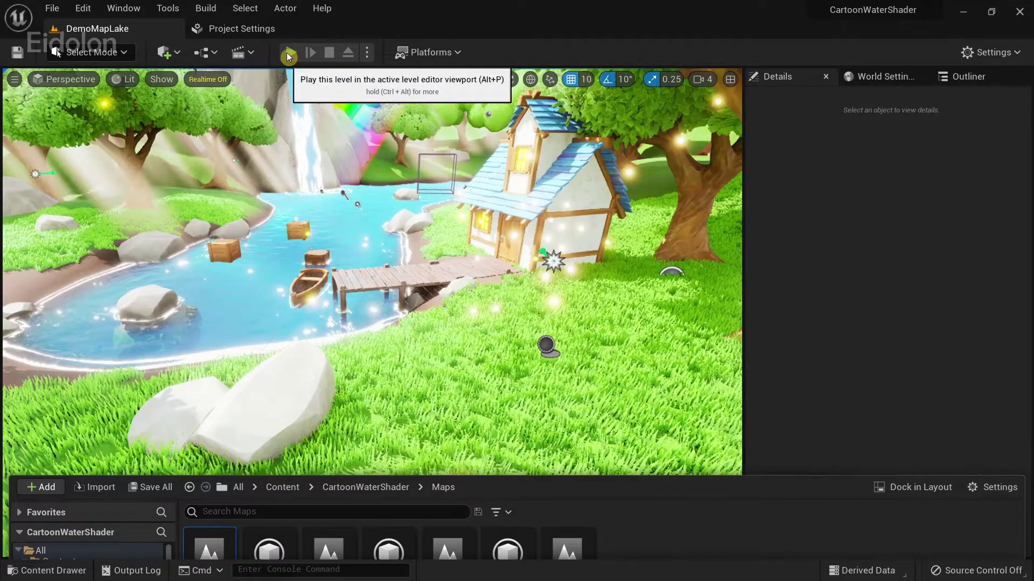
Step: Play the lake level in the viewport and run the character across the grass to the shoreline
click(288, 53)
click(436, 204)
key(w)
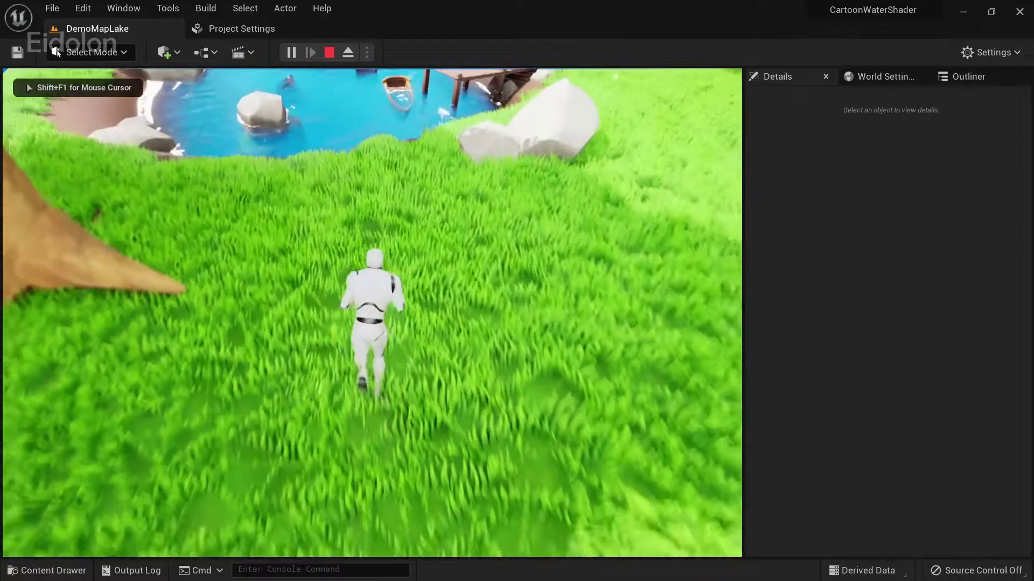
key(d)
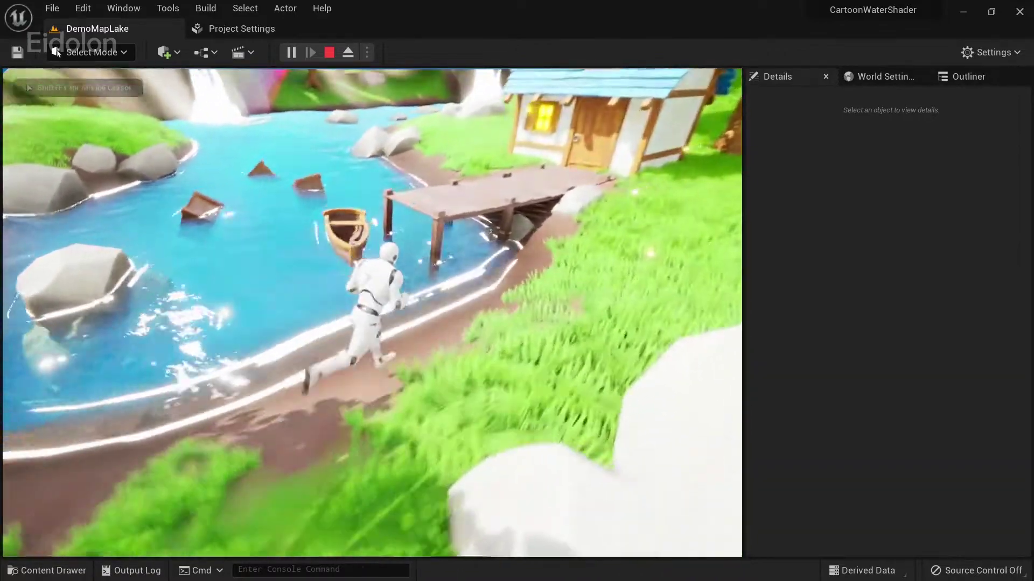
key(a)
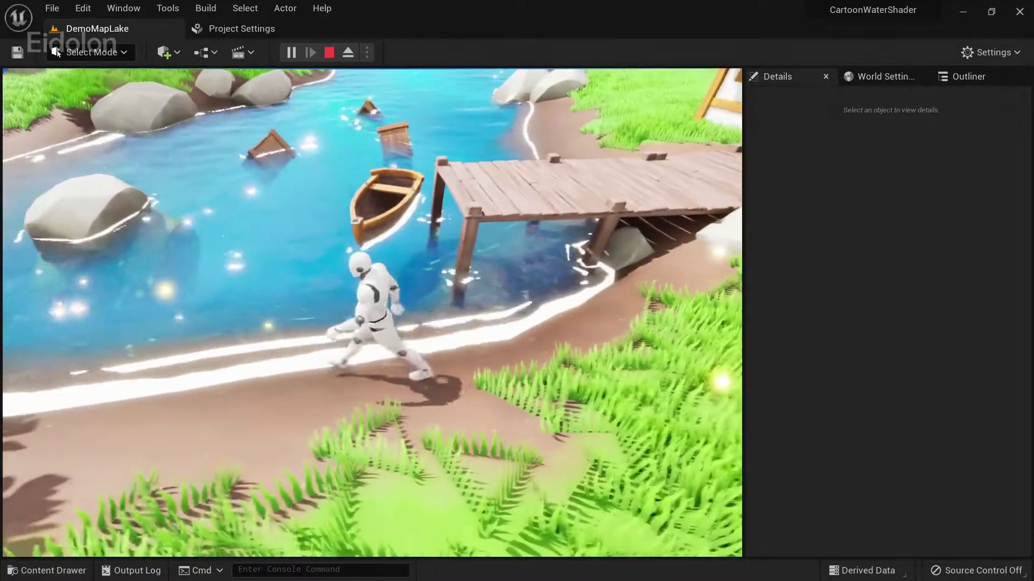
key(w)
key(d)
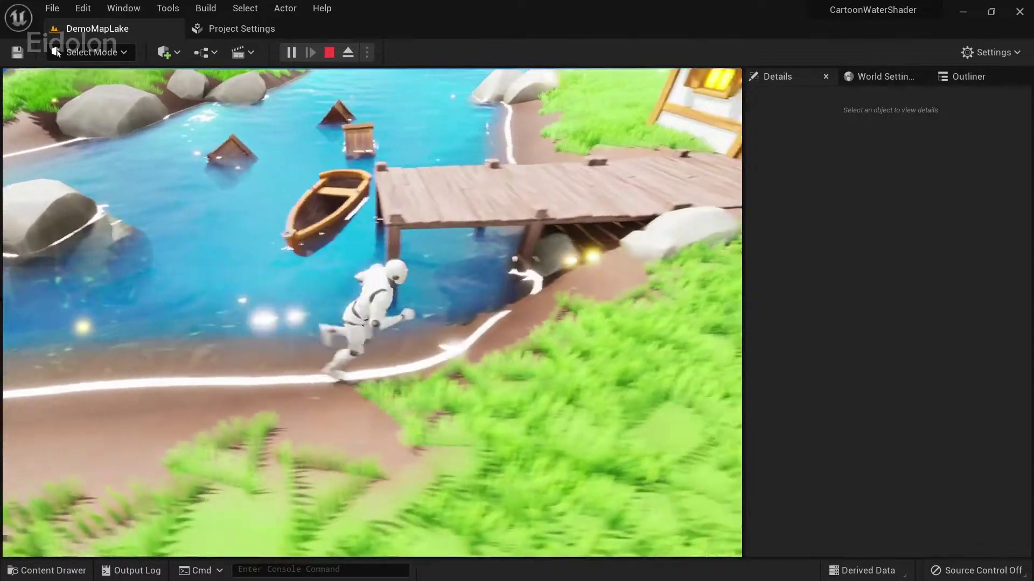
Step: Move the character over the dock into the lake to inspect the underwater effect, and end the play session
key(w)
key(w)
key(space)
key(a)
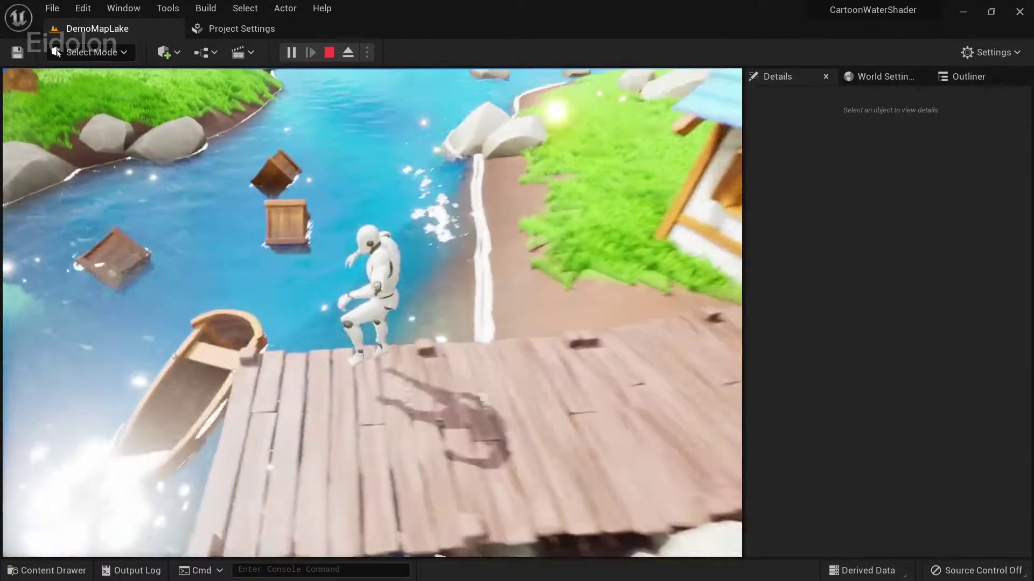
key(space)
key(w)
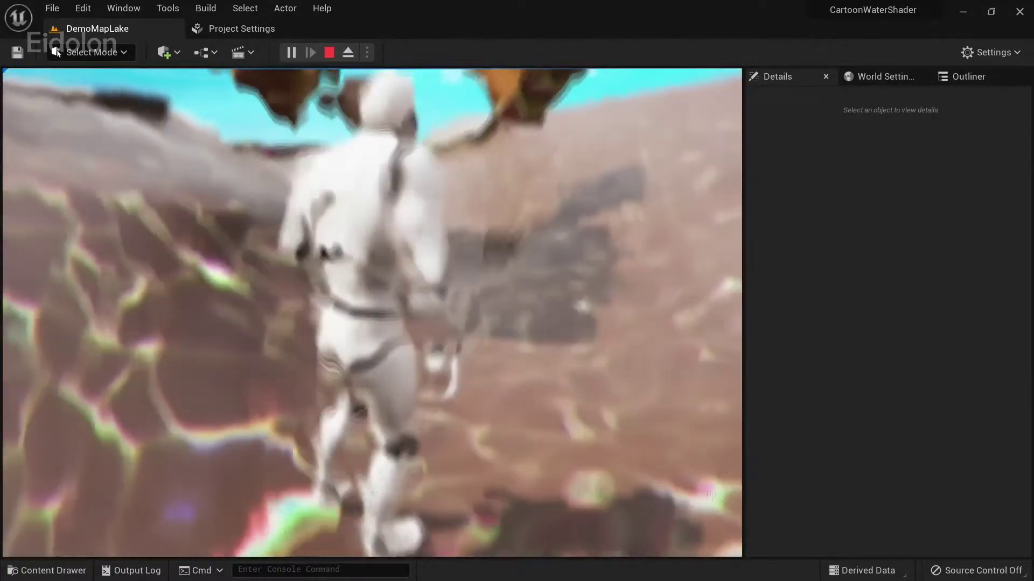
key(d)
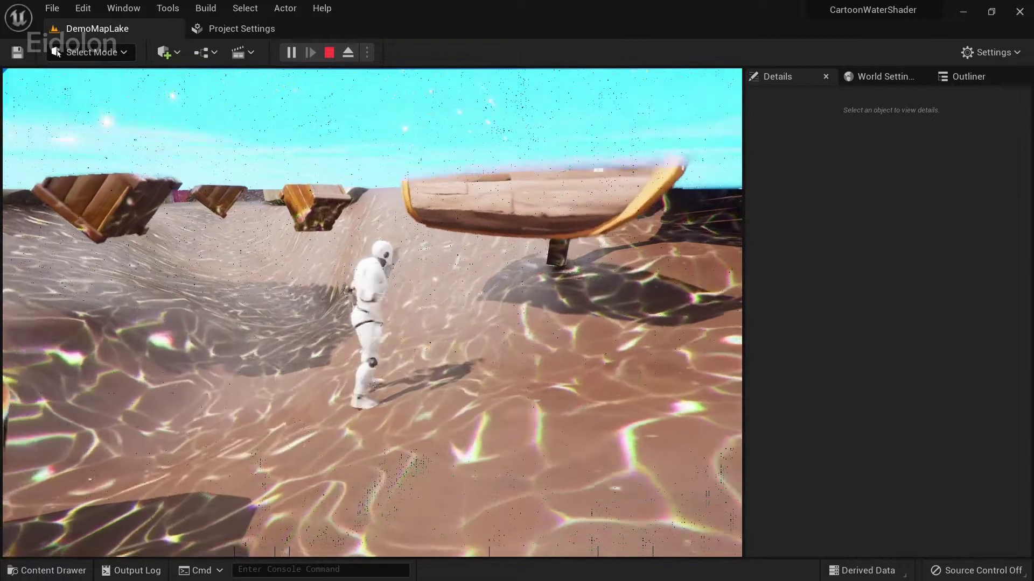
key(Escape)
Step: Select the rowboat beside the dock and examine its water test points from several angles
right_drag(371, 312, 371, 379)
key(w)
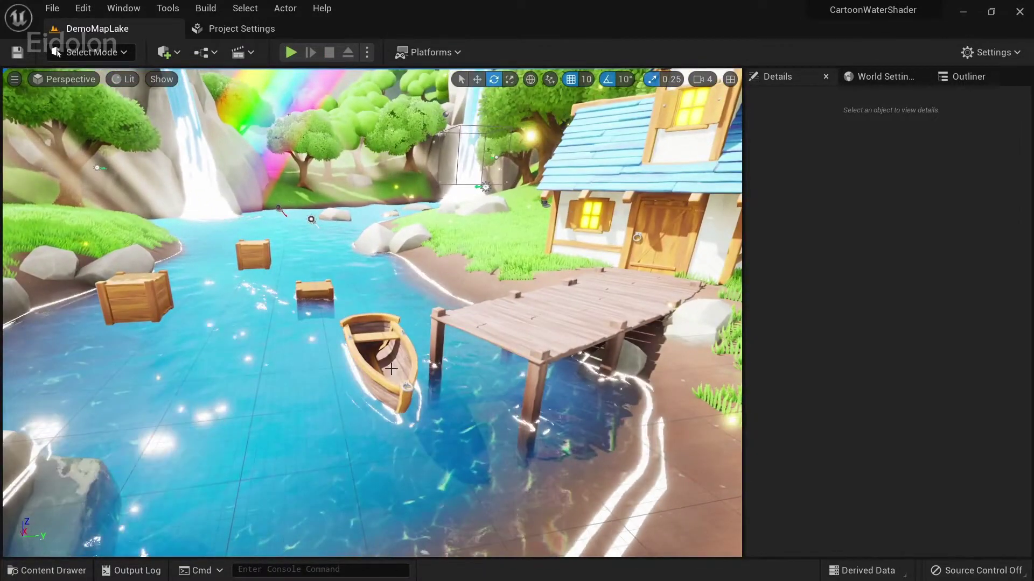
click(392, 368)
key(Up)
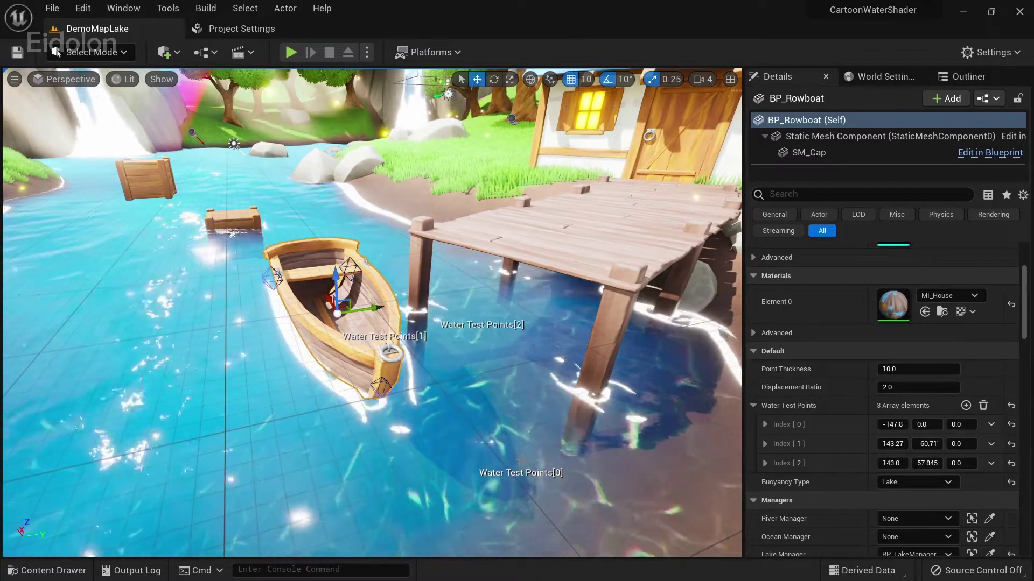
right_drag(429, 354, 382, 342)
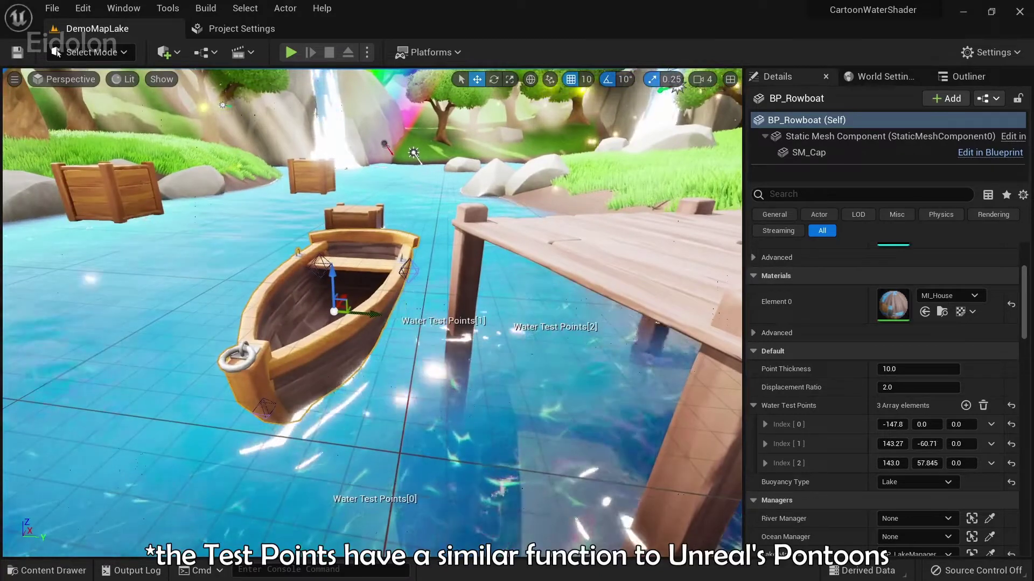
key(f)
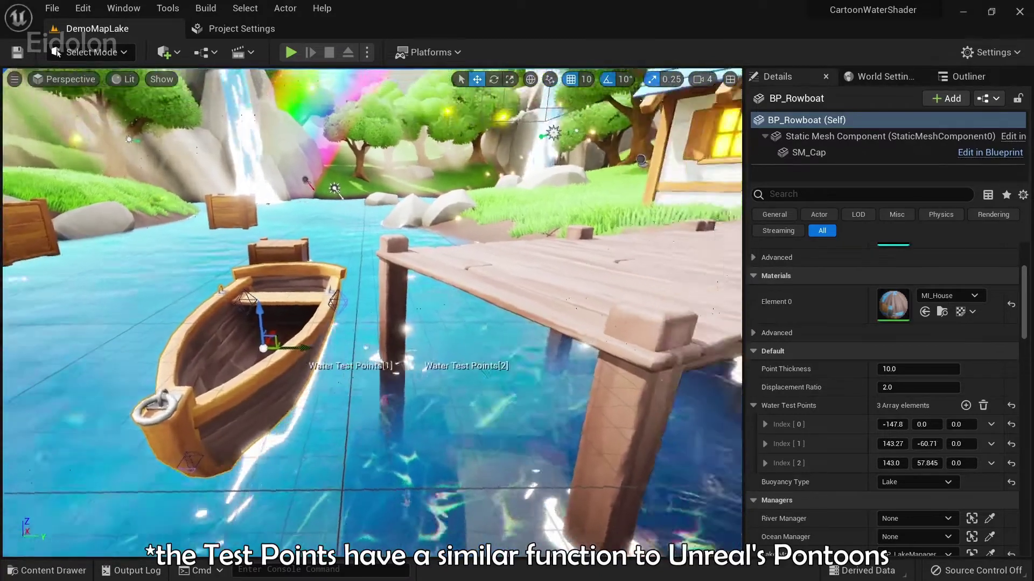
right_drag(372, 312, 398, 347)
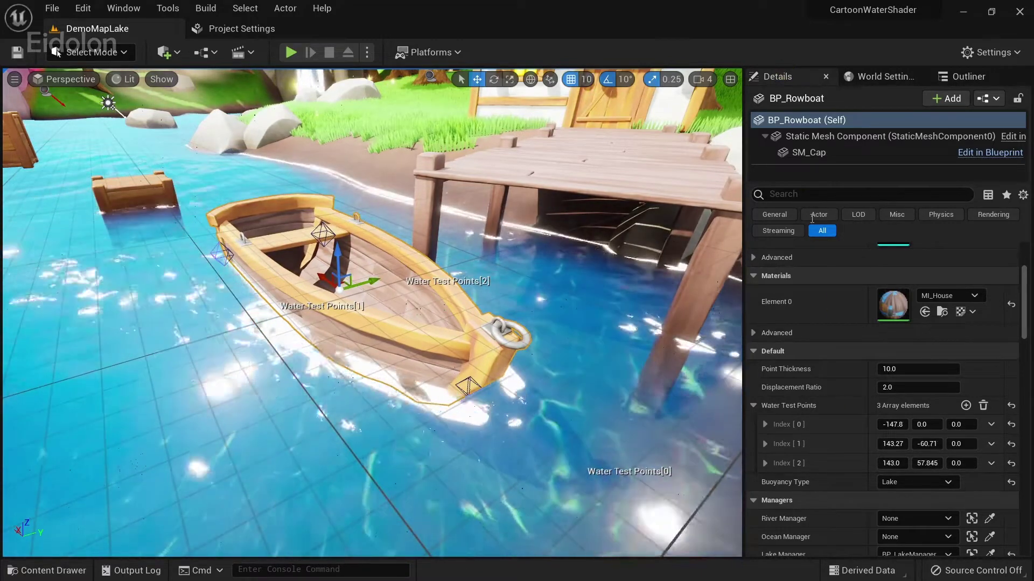
Step: Collapse and re-expand the rowboat's Water Test Points array to review its entries and buoyancy settings
click(753, 405)
scroll(777, 346, down, 1)
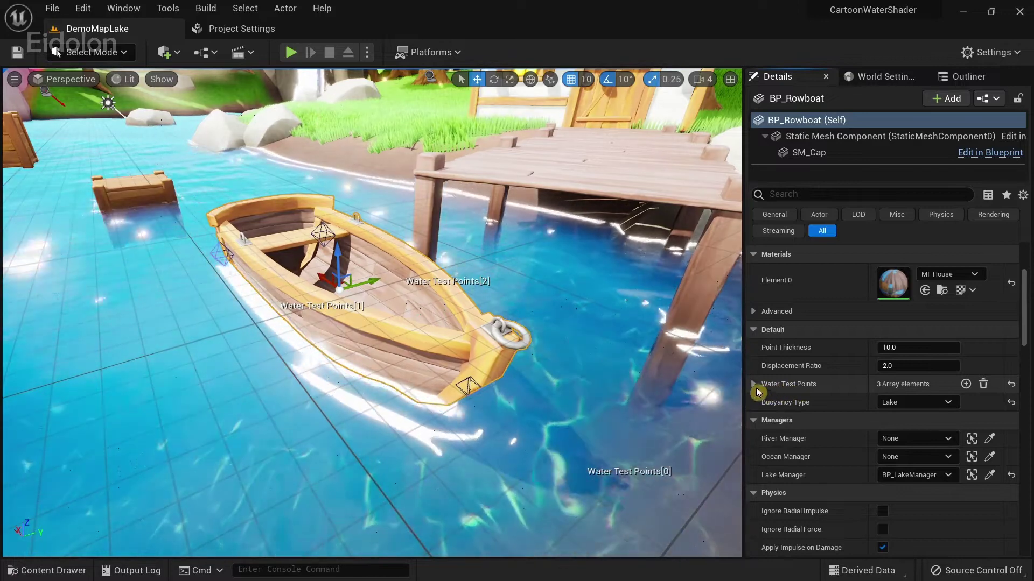
click(754, 386)
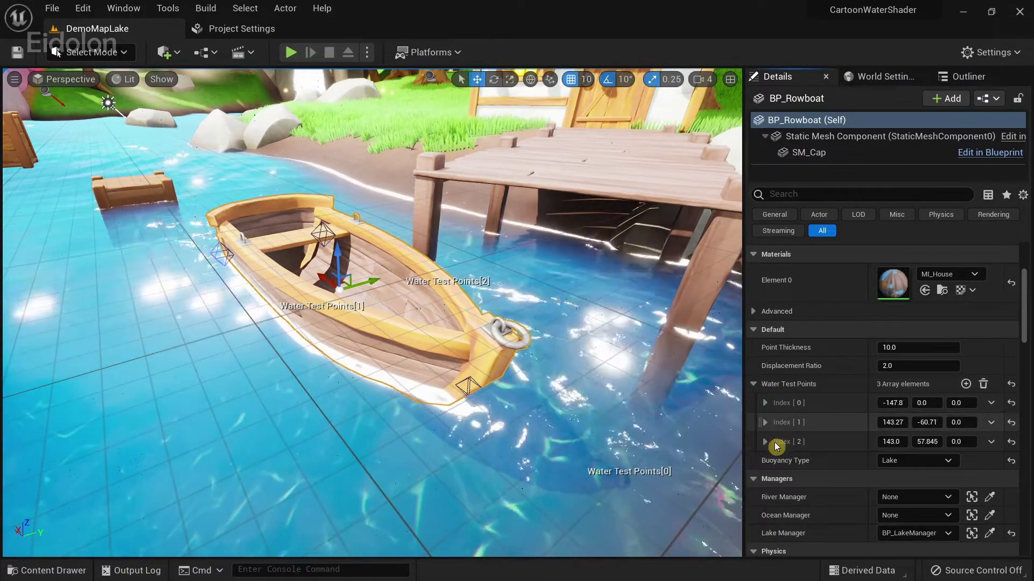
Step: Select the floating wooden crate near the shore and examine its water test points, point thickness and buoyancy settings
key(w)
right_drag(291, 286, 291, 209)
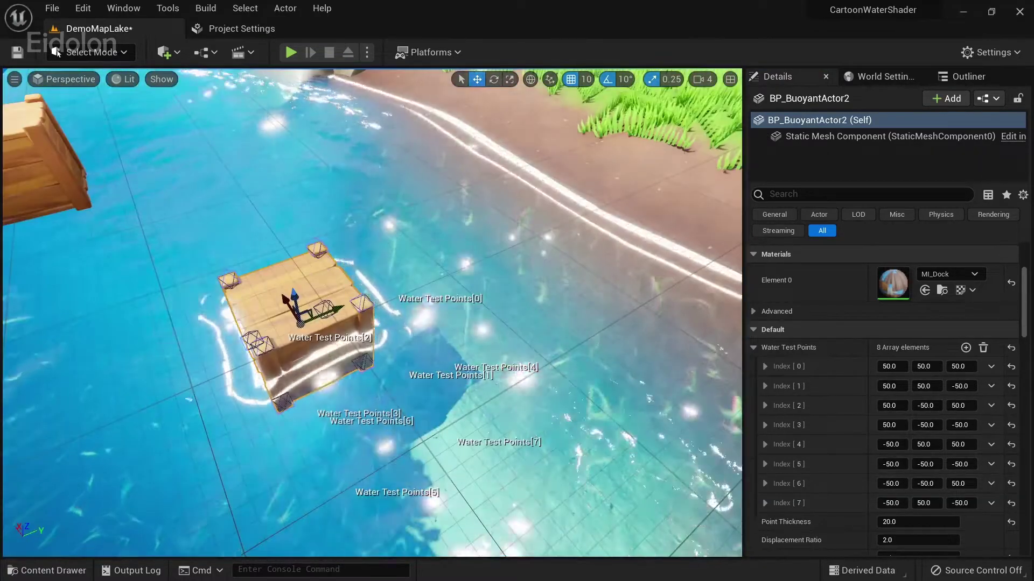
right_drag(372, 312, 372, 264)
right_drag(386, 438, 403, 439)
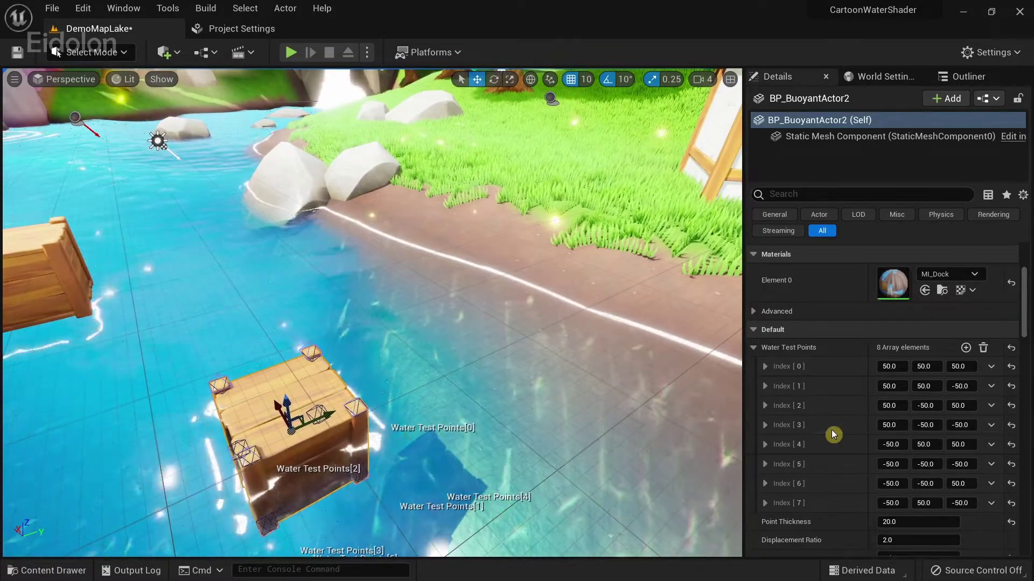
scroll(836, 431, down, 3)
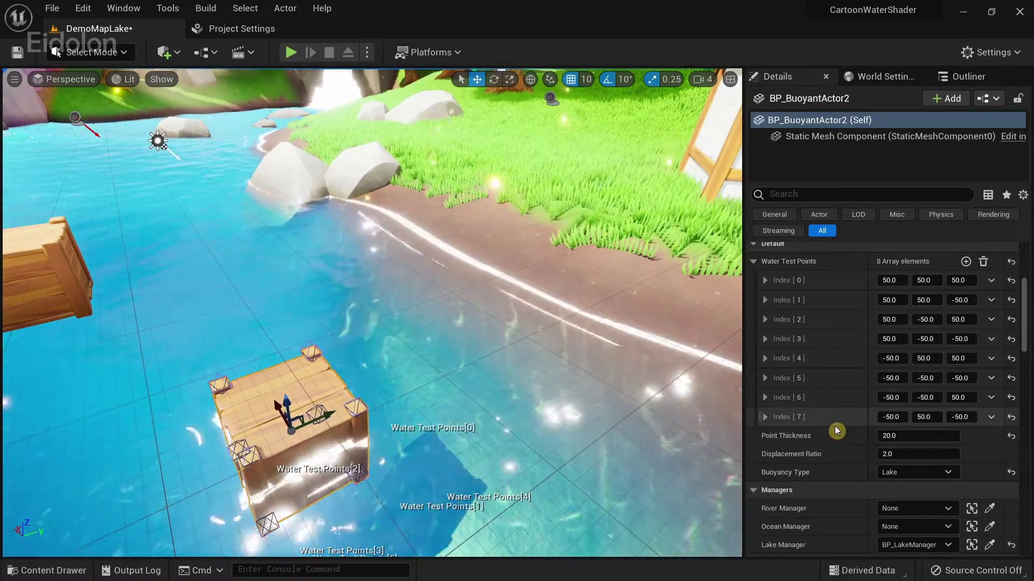
Step: Open the DemoMapOcean level from the project content
right_drag(485, 430, 420, 419)
key(s)
click(59, 577)
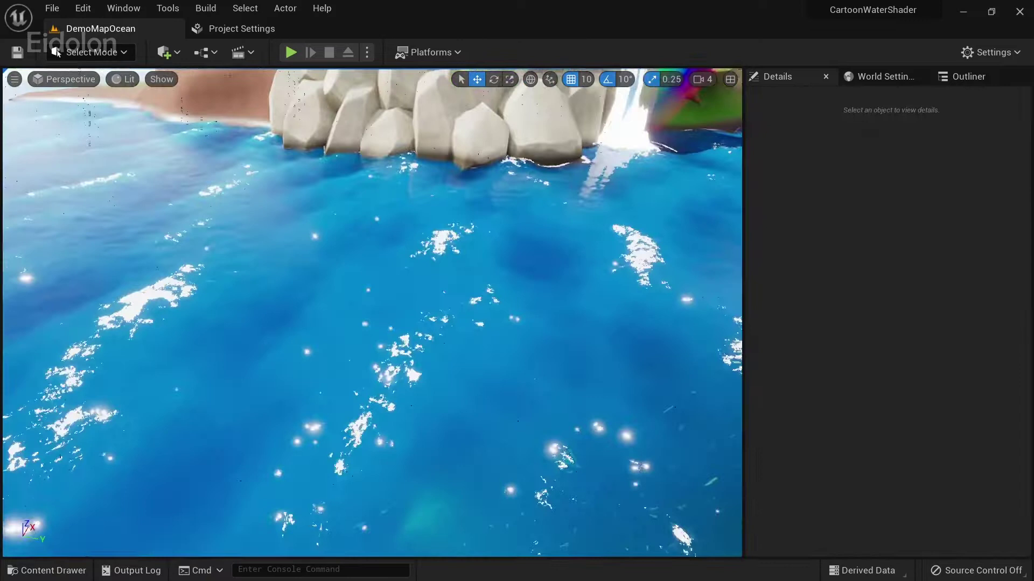
Step: Examine the ocean level's waves, waterfalls, floating crates and the shoreline around the dock and house
right_drag(371, 345, 404, 274)
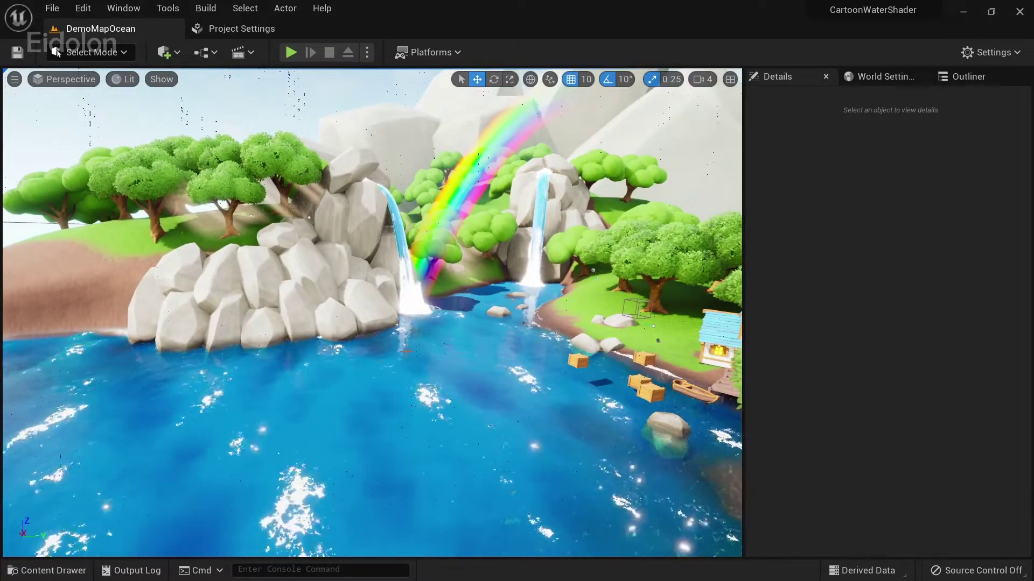
key(s)
right_drag(462, 344, 431, 344)
key(w)
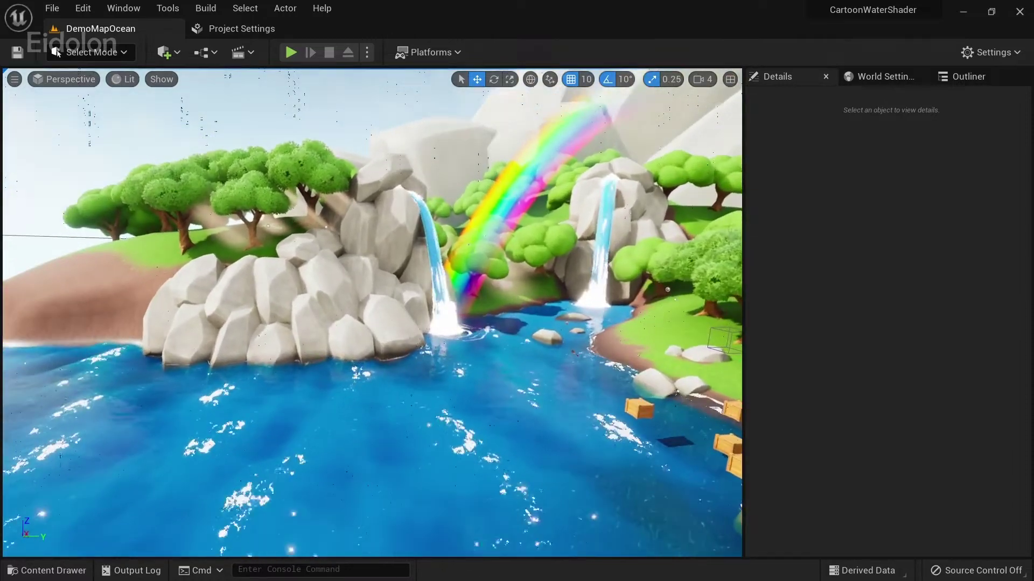
key(w)
right_drag(501, 441, 578, 500)
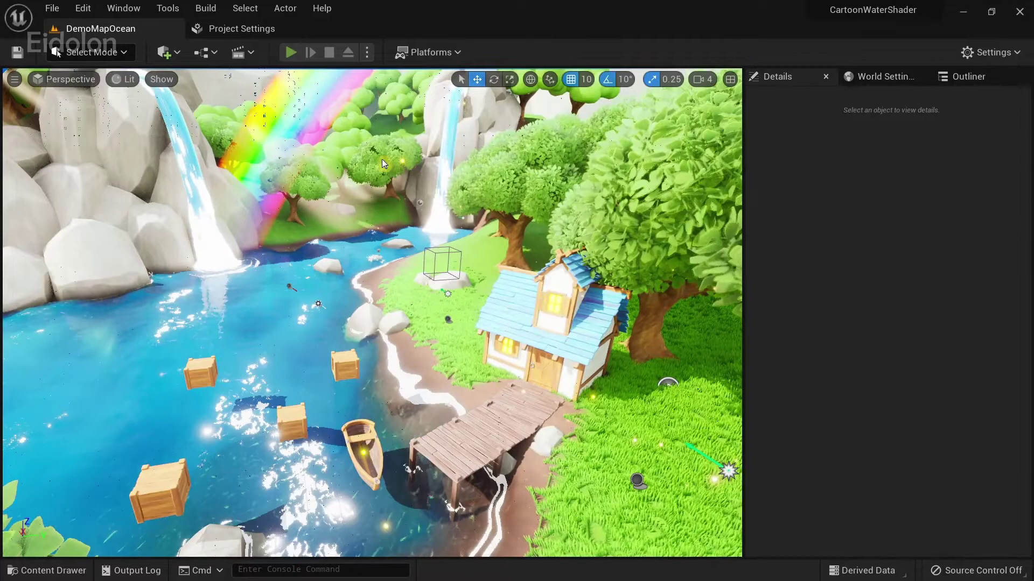
Step: Play-test the ocean level by running the character along the shore, over the dock and underwater beneath the crates, and end the session
key(alt+p)
key(w)
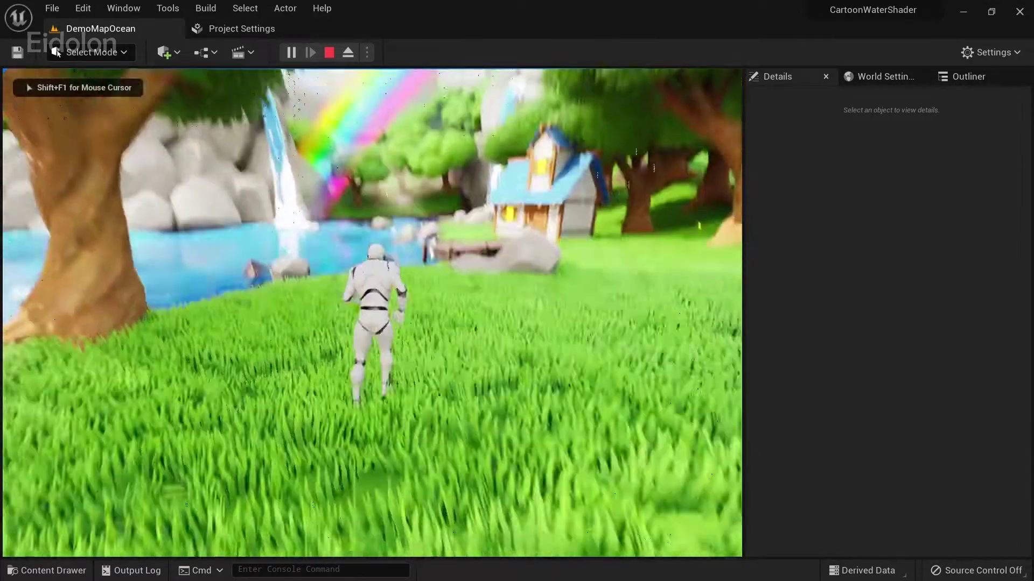
key(d)
key(space)
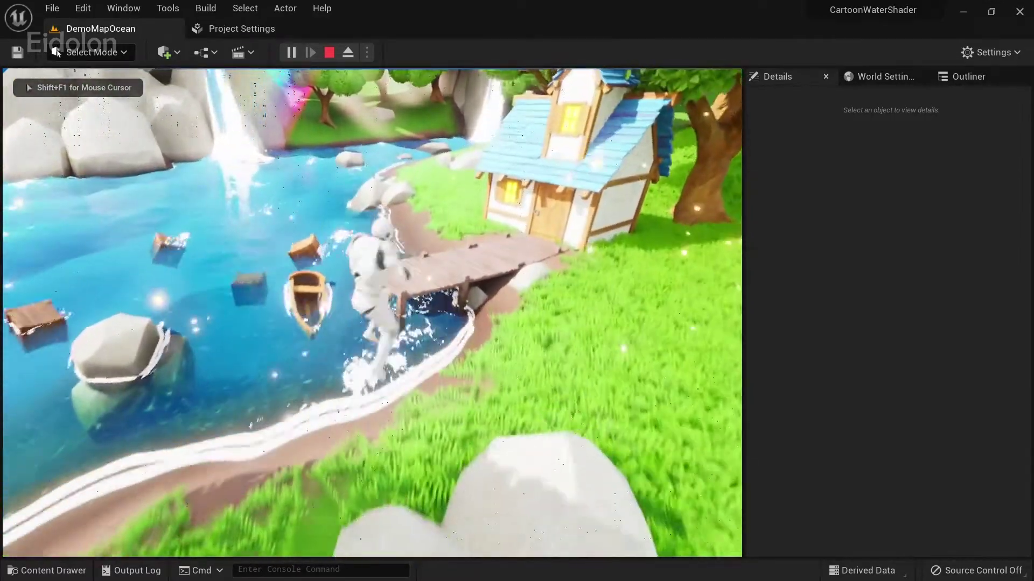
key(w)
key(space)
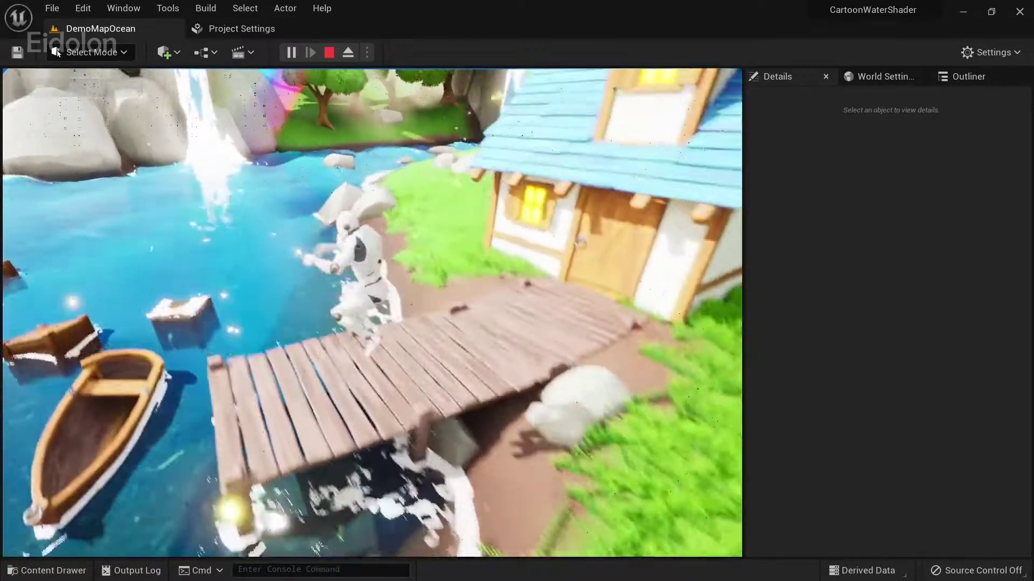
key(s)
key(w)
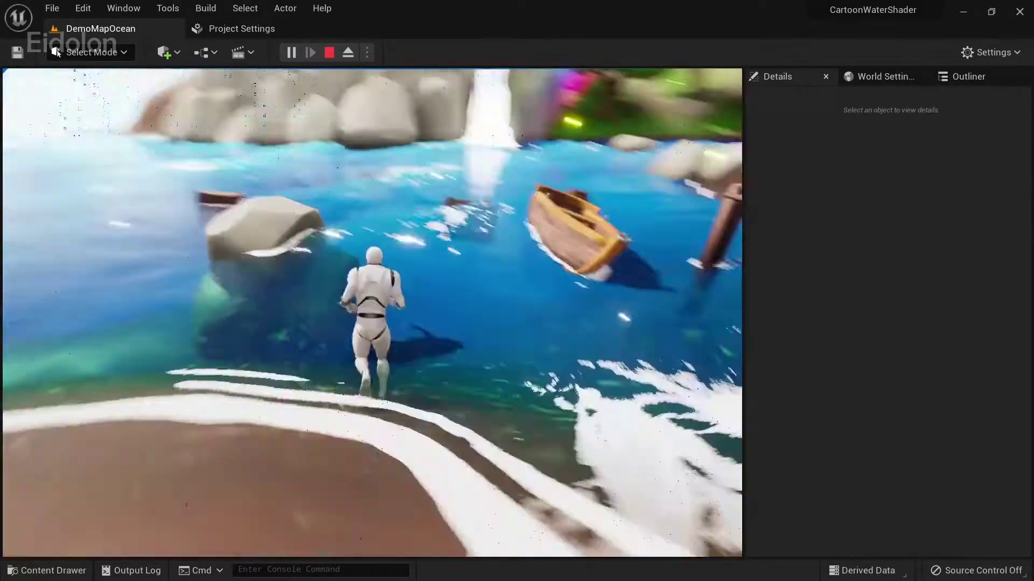
key(w)
key(s)
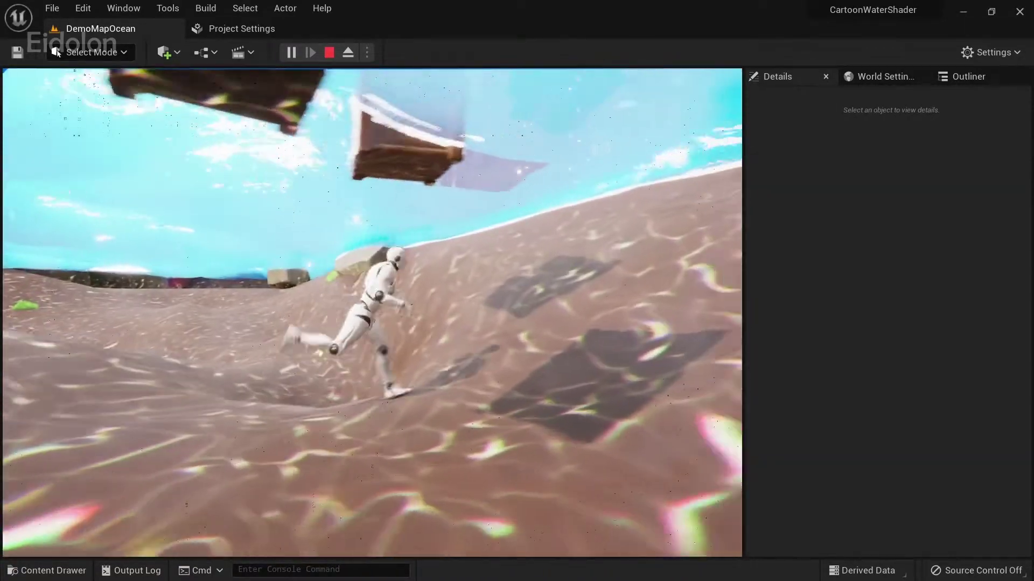
key(Escape)
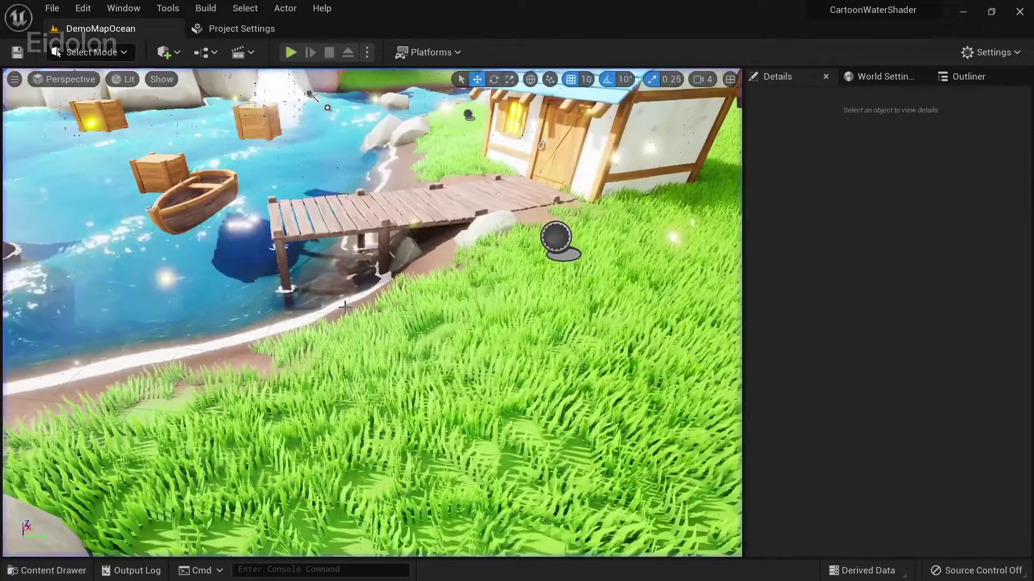
Step: Open the DemoMapRiver level from the CartoonWaterShader Maps folder and dismiss the content browser
key(s)
right_drag(419, 266, 376, 178)
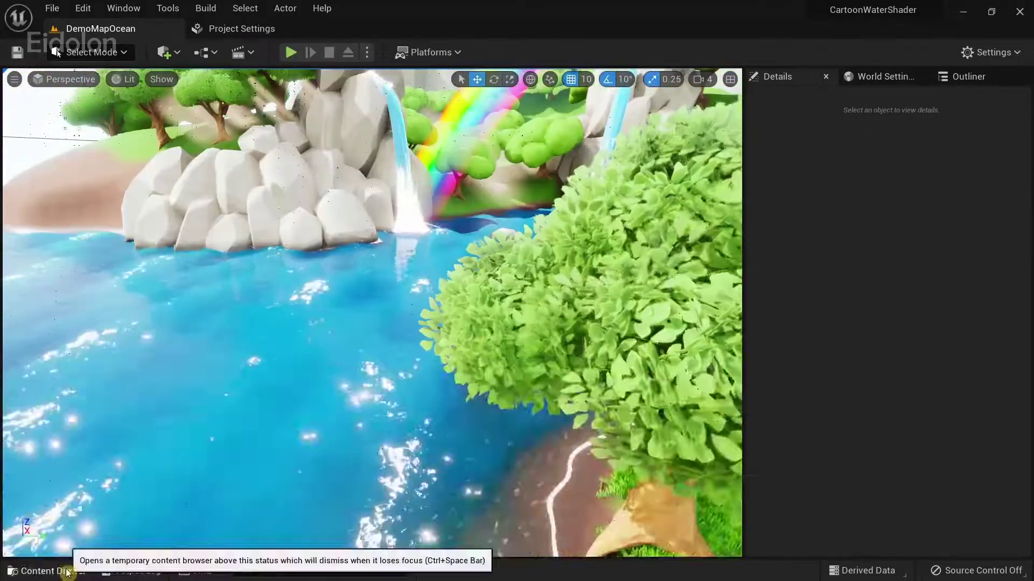
click(47, 571)
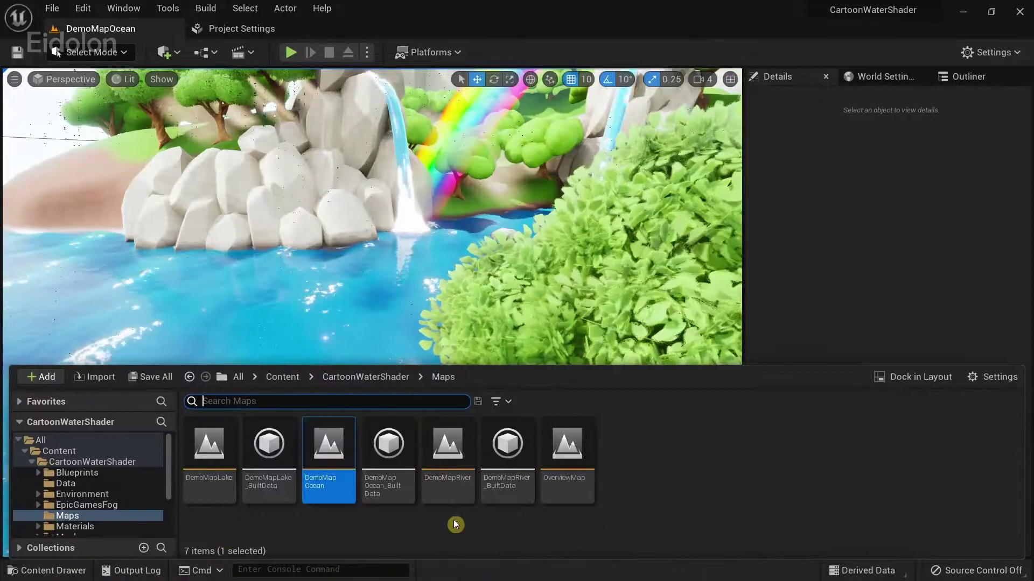
click(440, 452)
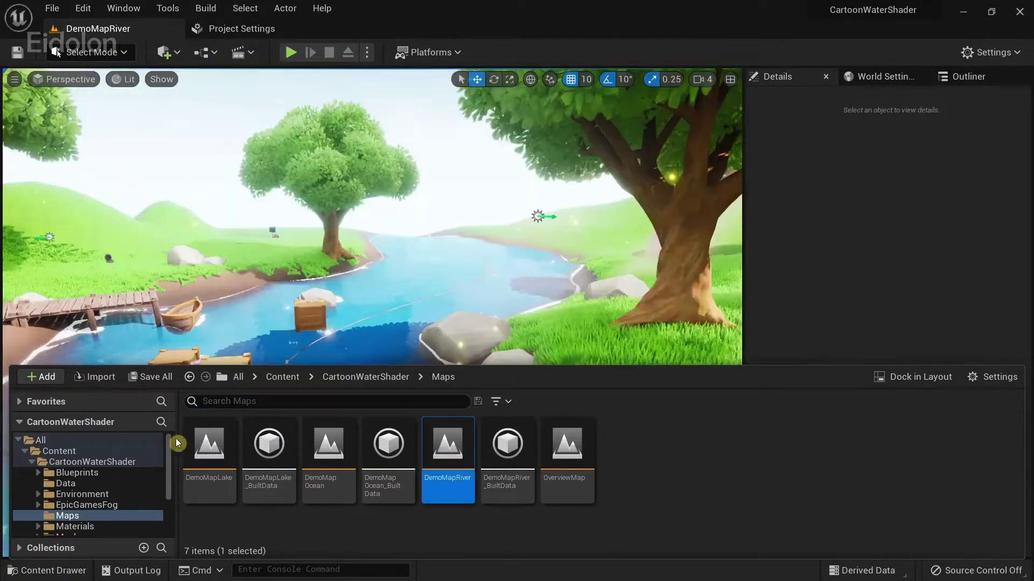
click(69, 572)
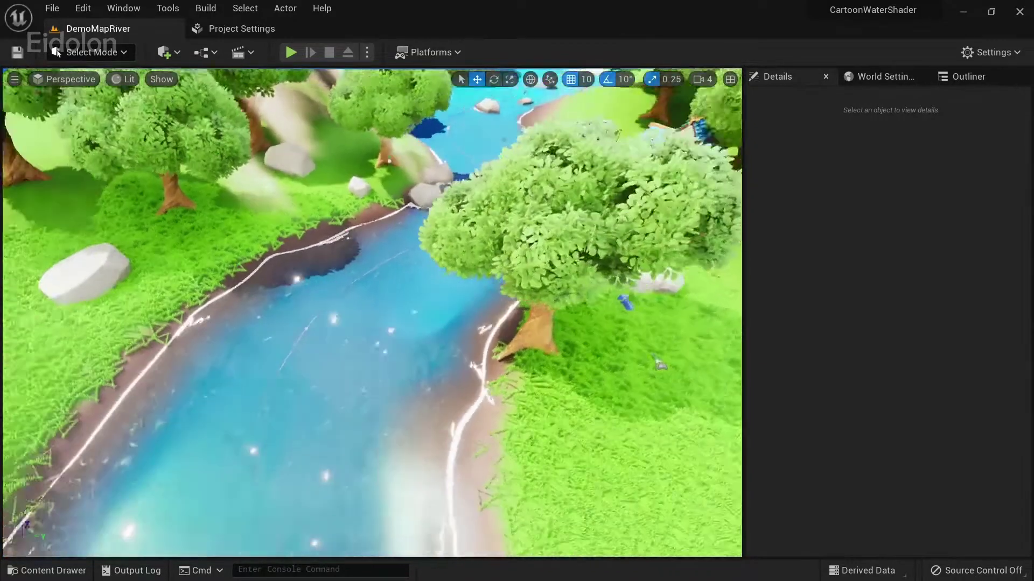
Step: Select the river and shift its end spline point outward along the dry riverbed
right_drag(371, 312, 280, 345)
click(331, 349)
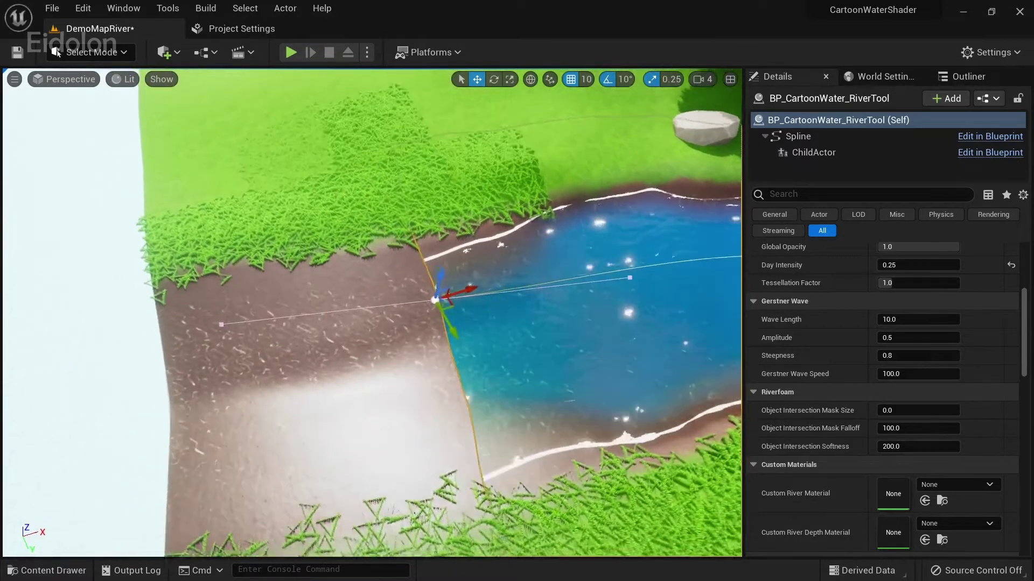
mouse_move(372, 312)
right_down()
mouse_move(323, 328)
mouse_move(280, 301)
right_up()
right_drag(325, 349, 377, 372)
right_drag(371, 313, 213, 231)
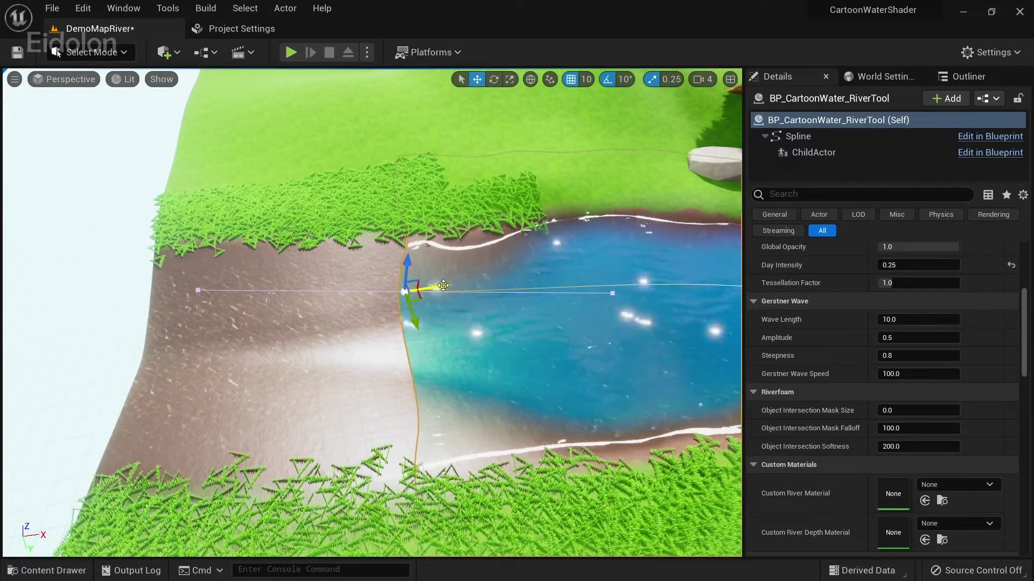
drag(444, 286, 335, 307)
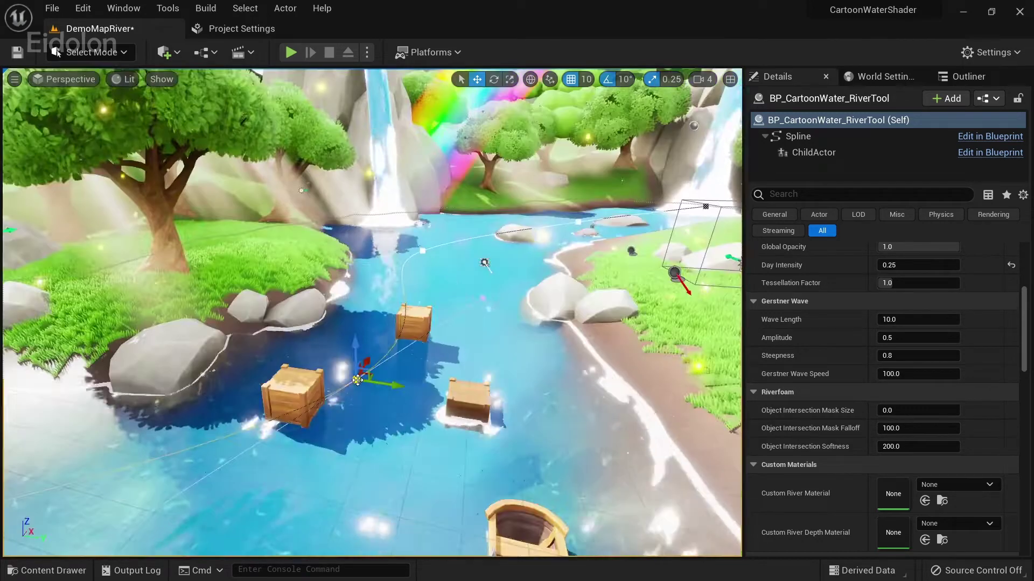
Step: Review the river's global, Gerstner wave, riverfoam, custom material and underwater settings
mouse_move(357, 380)
right_down()
mouse_move(414, 473)
mouse_move(357, 380)
right_up()
scroll(866, 353, up, 3)
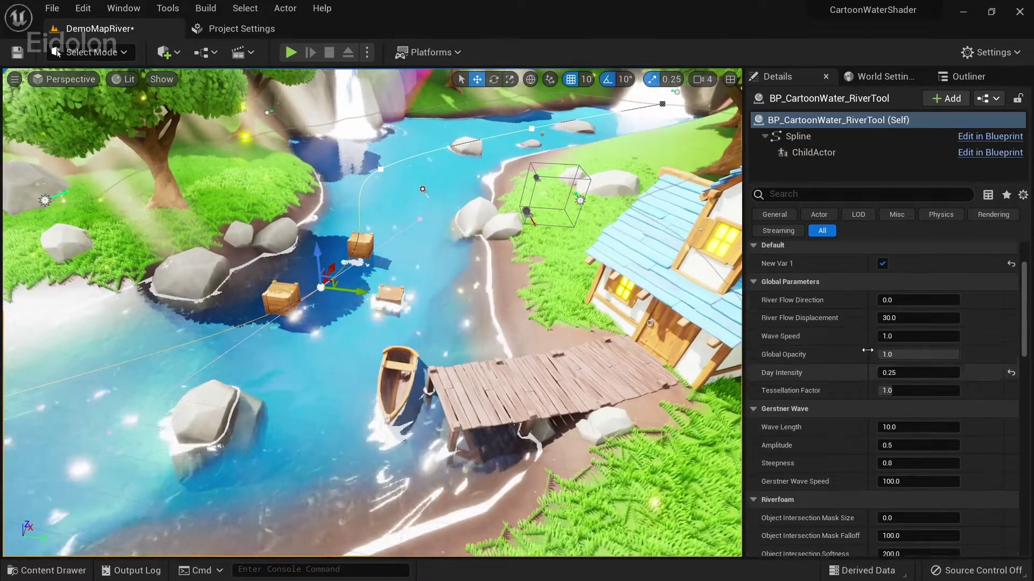
scroll(865, 353, down, 10)
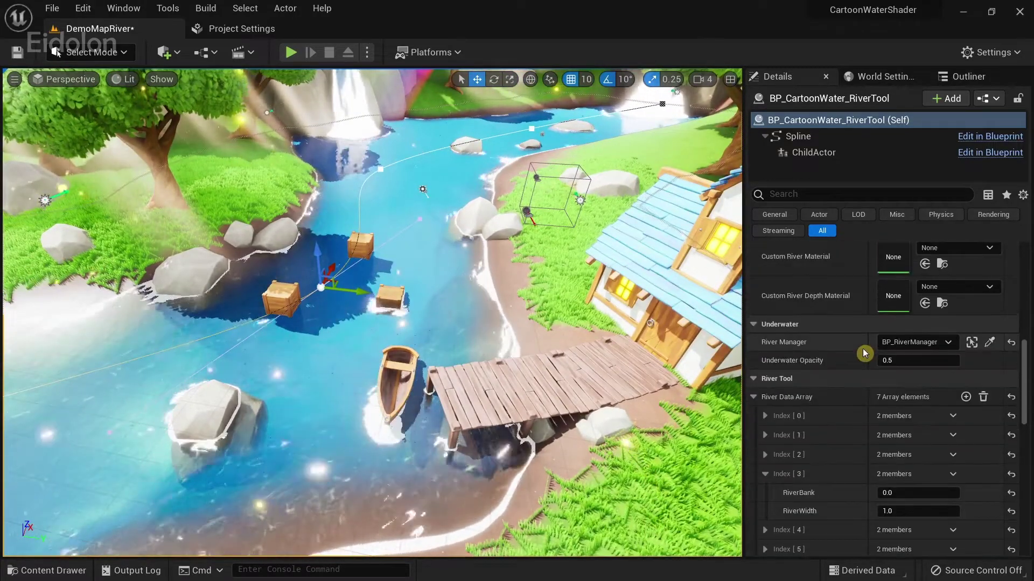
scroll(849, 366, down, 2)
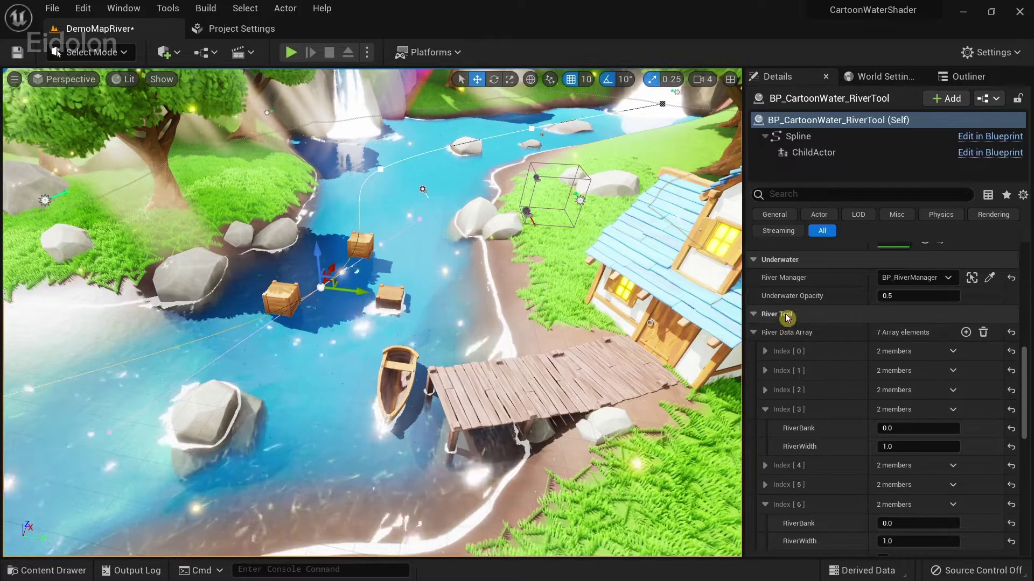
Step: Collapse and re-expand the River Data Array, check Index [3]'s RiverBank and RiverWidth entries, and collapse that entry
click(756, 316)
click(756, 315)
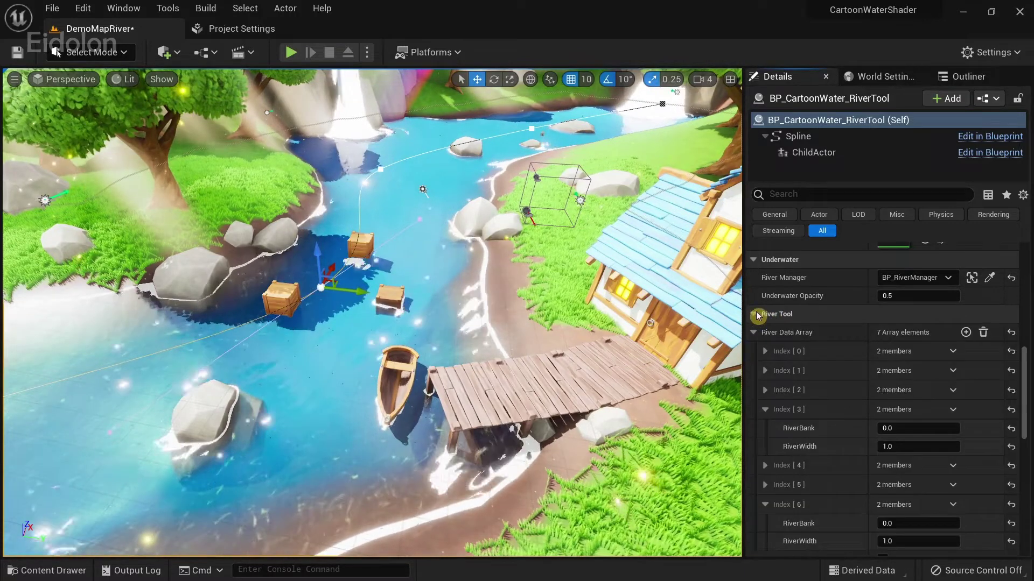
click(754, 333)
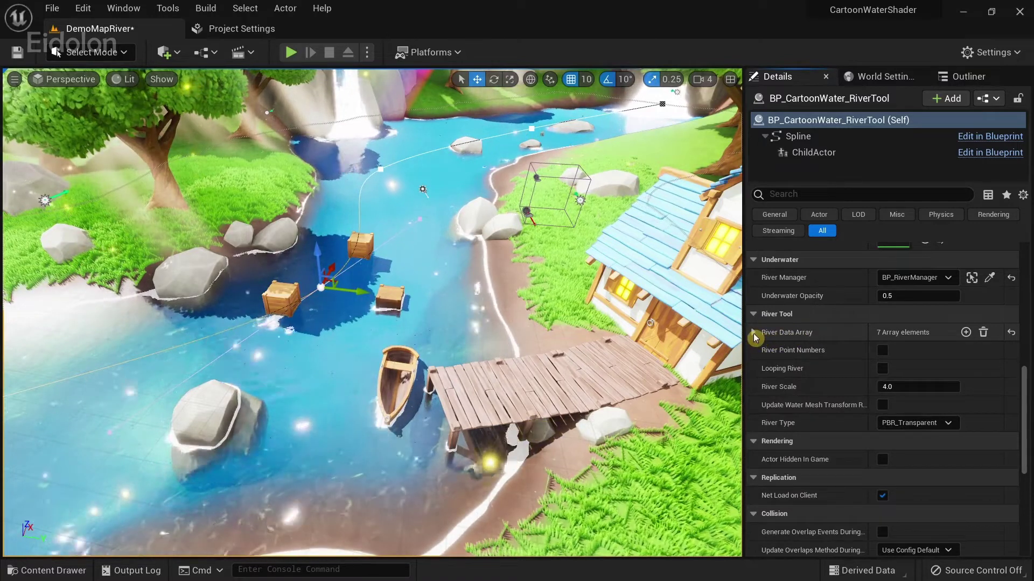
click(754, 333)
click(765, 409)
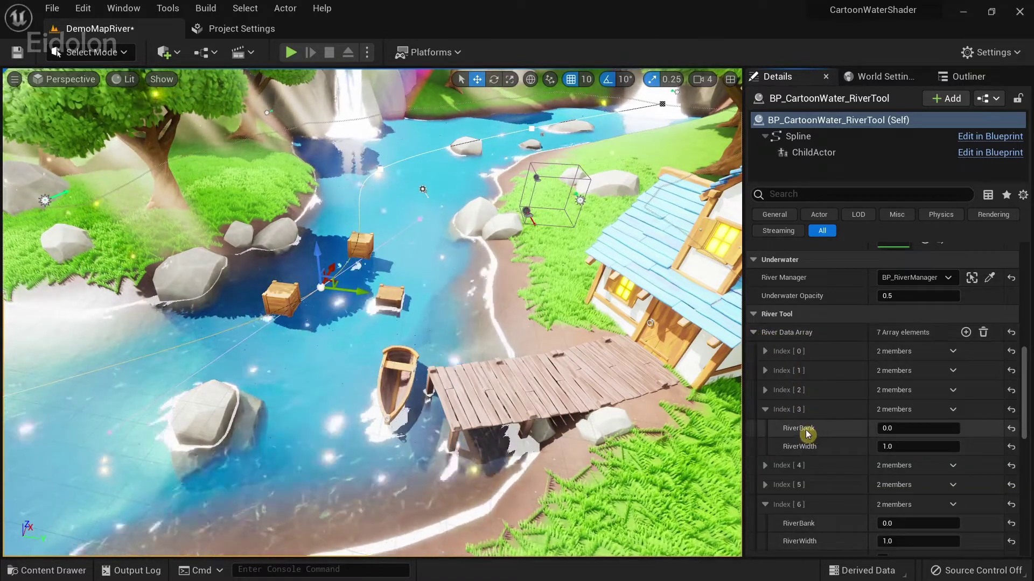
click(765, 409)
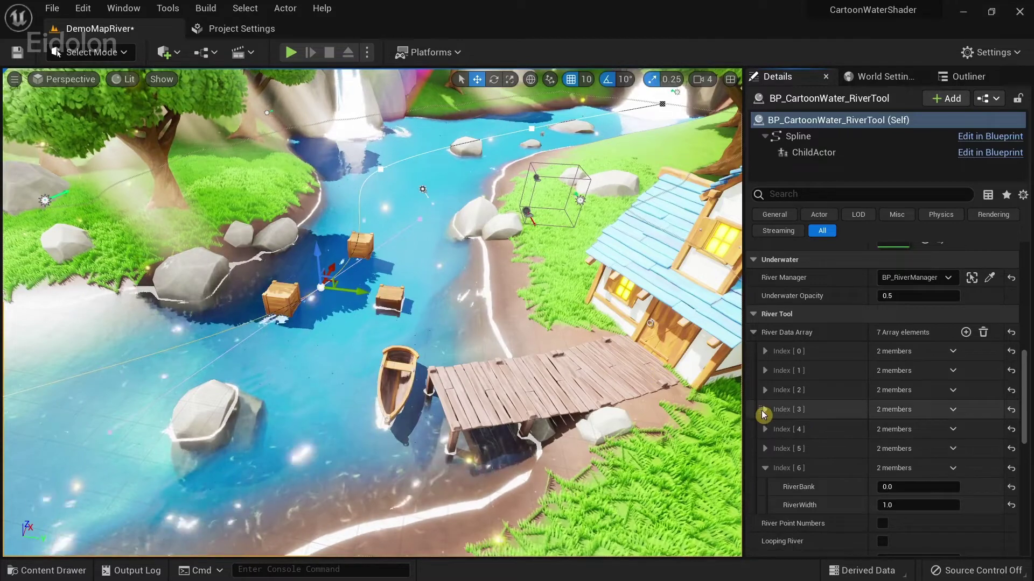
scroll(288, 289, up, 3)
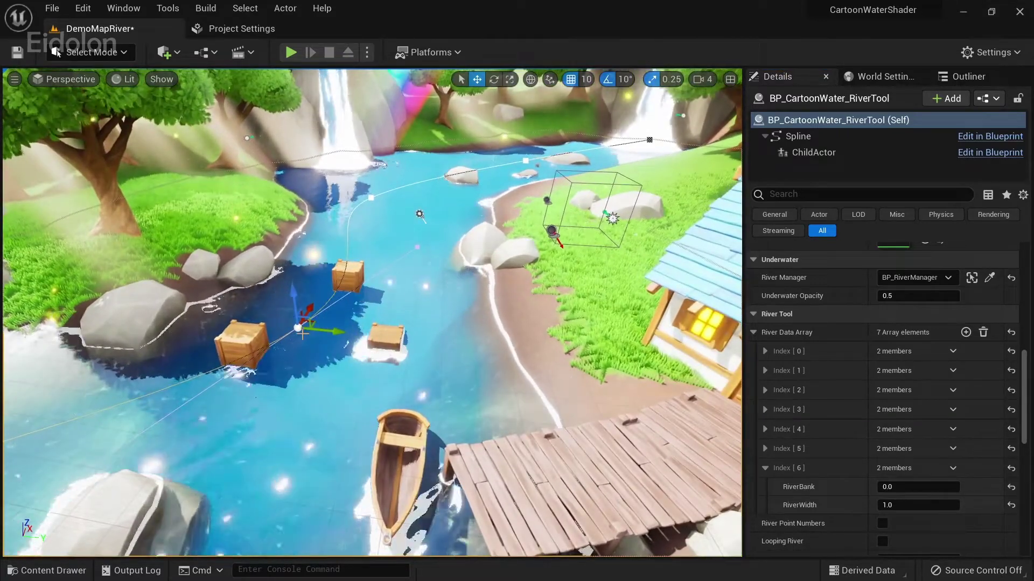
Step: Expand Index [2] of the River Data Array and set its RiverWidth to 0.23461 and RiverBank to about -0.0576
click(805, 395)
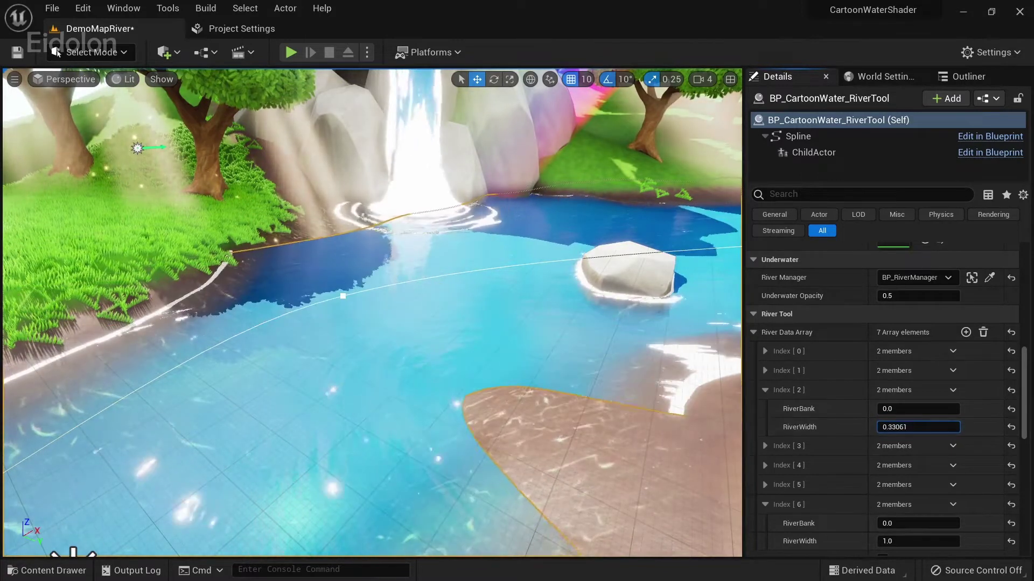
drag(893, 427, 953, 417)
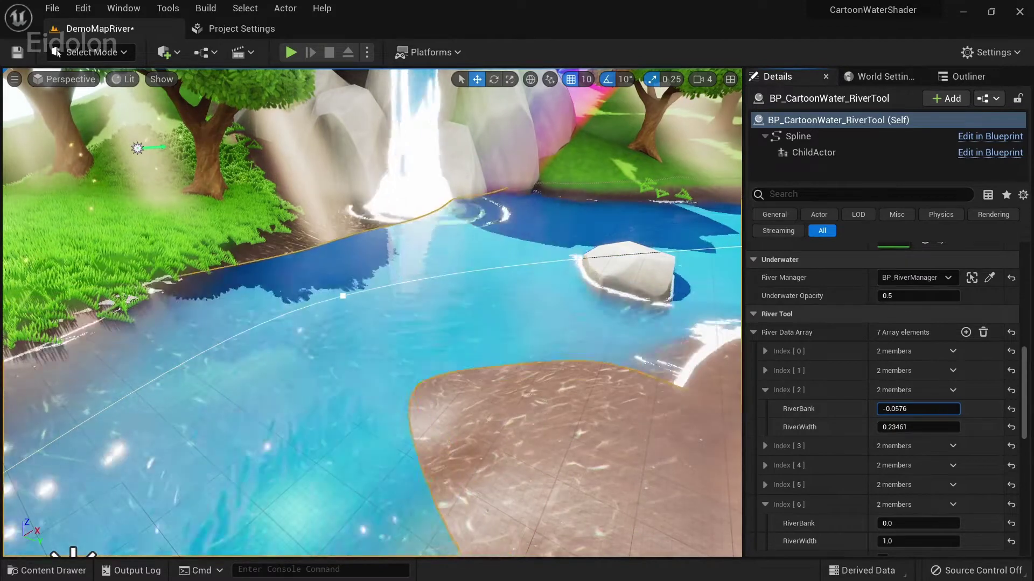
Step: Collapse Index [2] and inspect the Index [1] and Index [0] entries of the River Data Array
right_drag(556, 284, 711, 299)
click(764, 390)
click(765, 371)
click(765, 371)
click(765, 353)
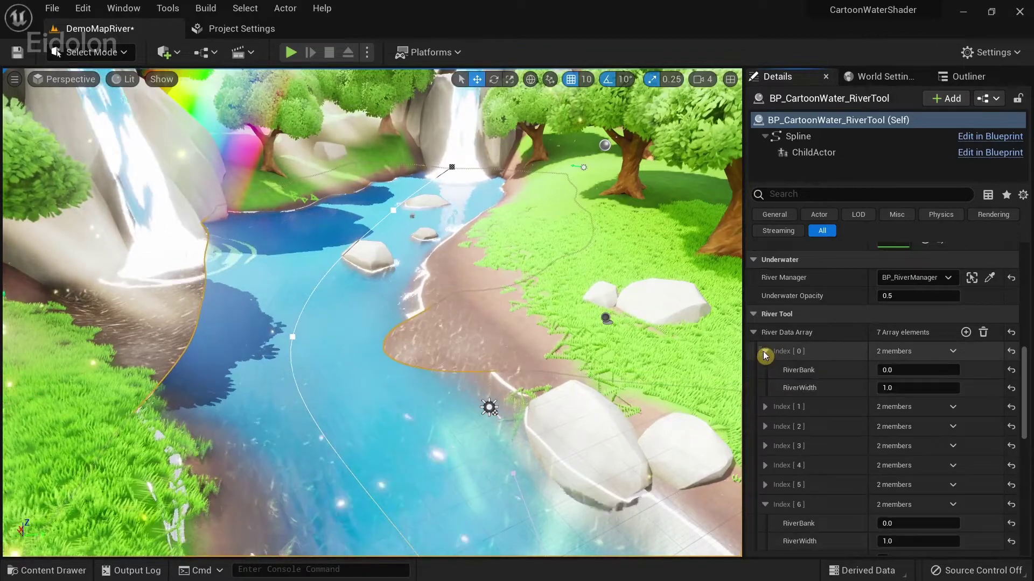
Step: Collapse the River Data Array, select a waterfall and examine its color, flow speed, day intensity, opacity and refraction settings
click(753, 332)
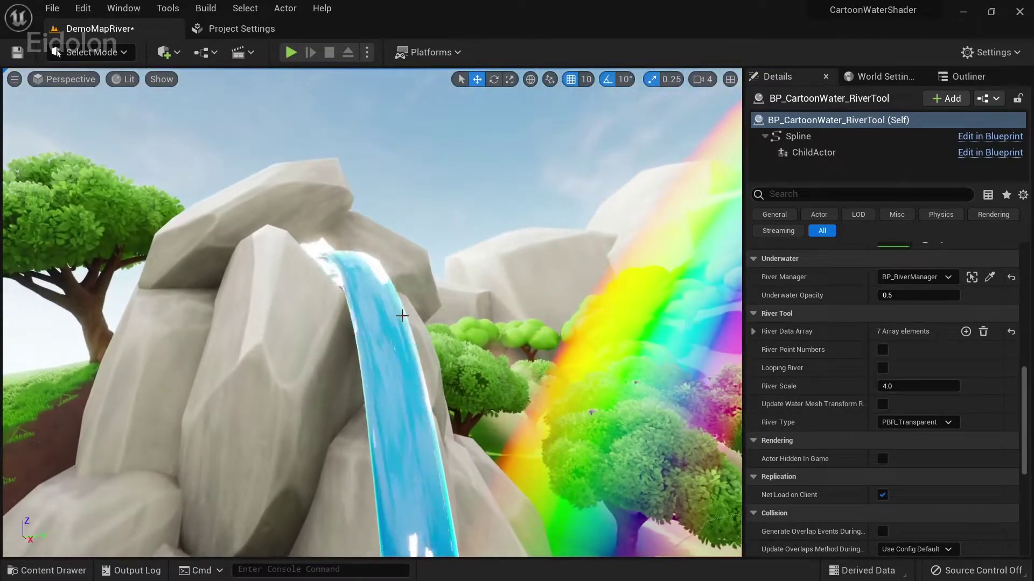
click(402, 316)
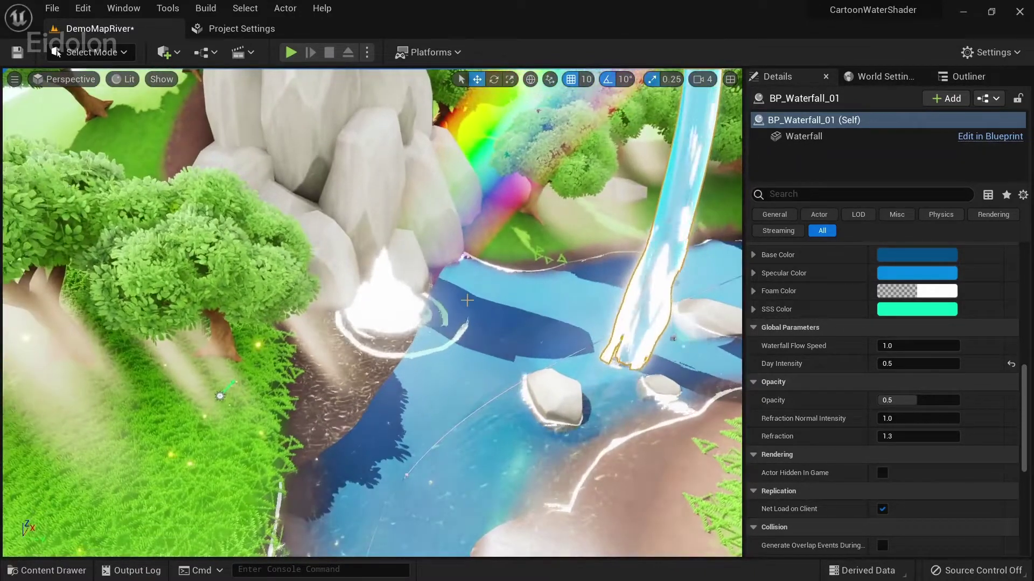
Step: Collapse the CartoonWaterShader folder and open the ThirdPersonMap level from the ThirdPerson content
click(70, 570)
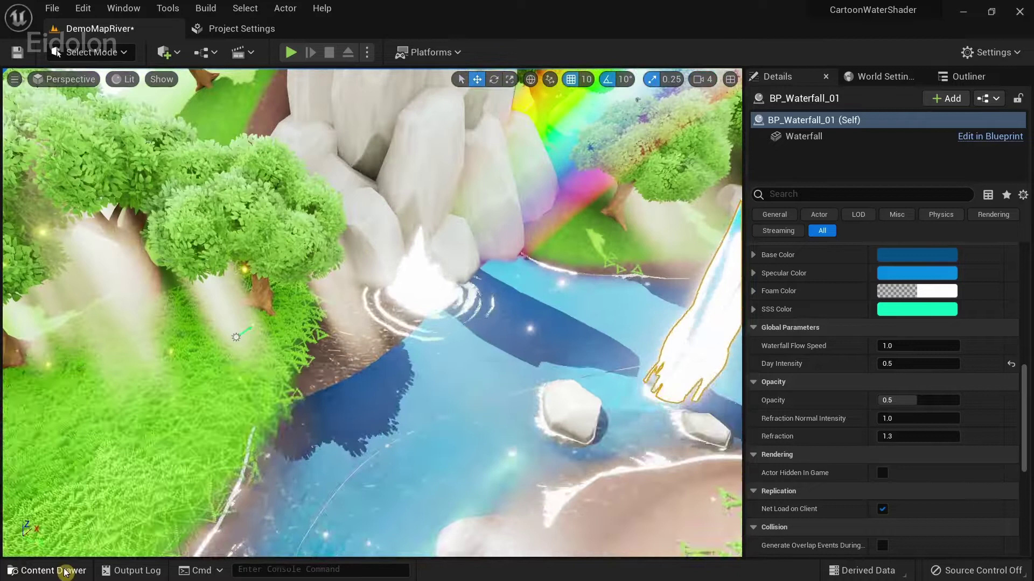
scroll(90, 494, down, 3)
scroll(90, 495, up, 3)
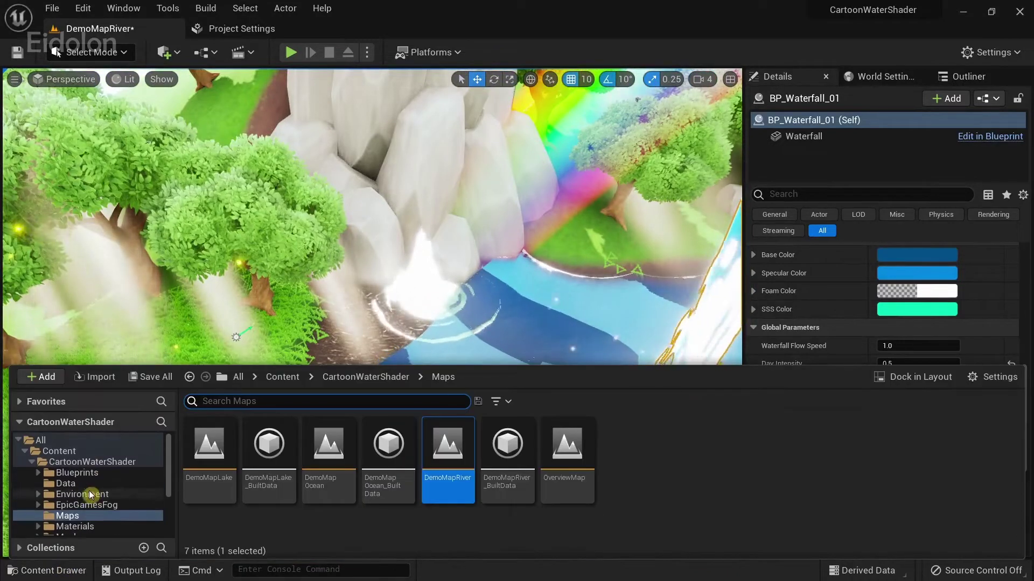
click(32, 463)
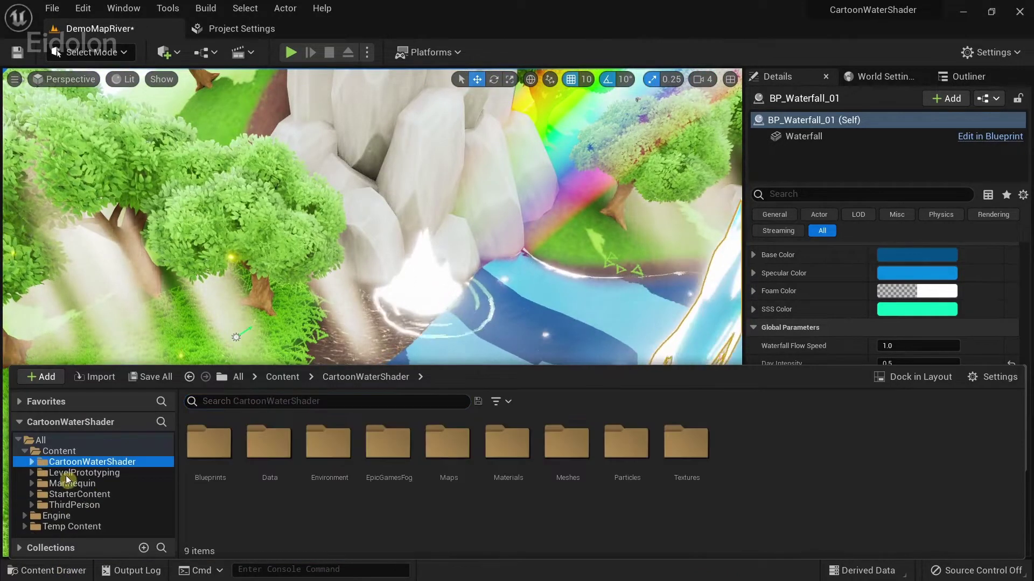
click(98, 506)
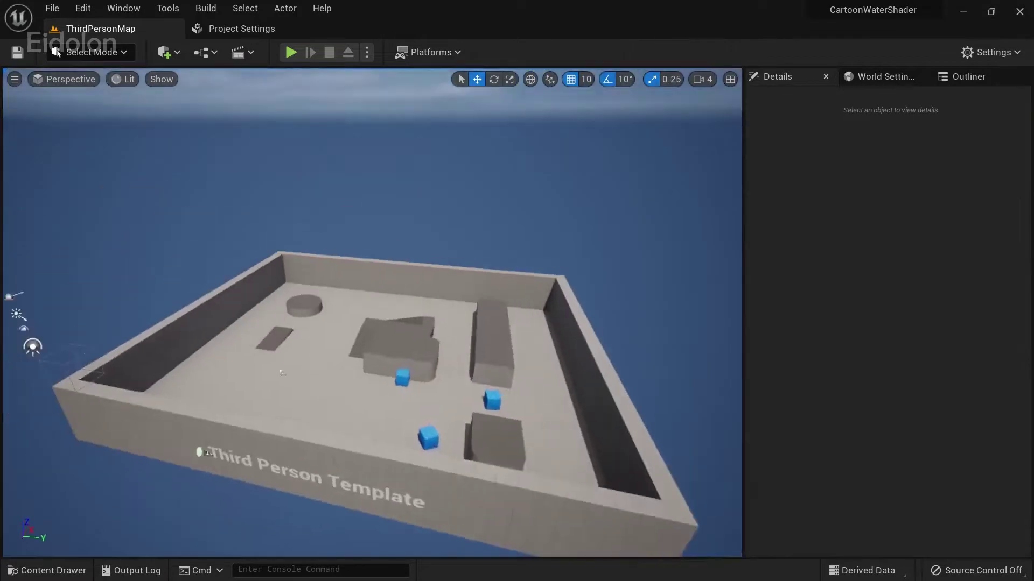
Step: Expand the CartoonWaterShader folder in the project content and open its Blueprints folder
right_drag(371, 312, 504, 345)
key(w)
key(a)
key(s)
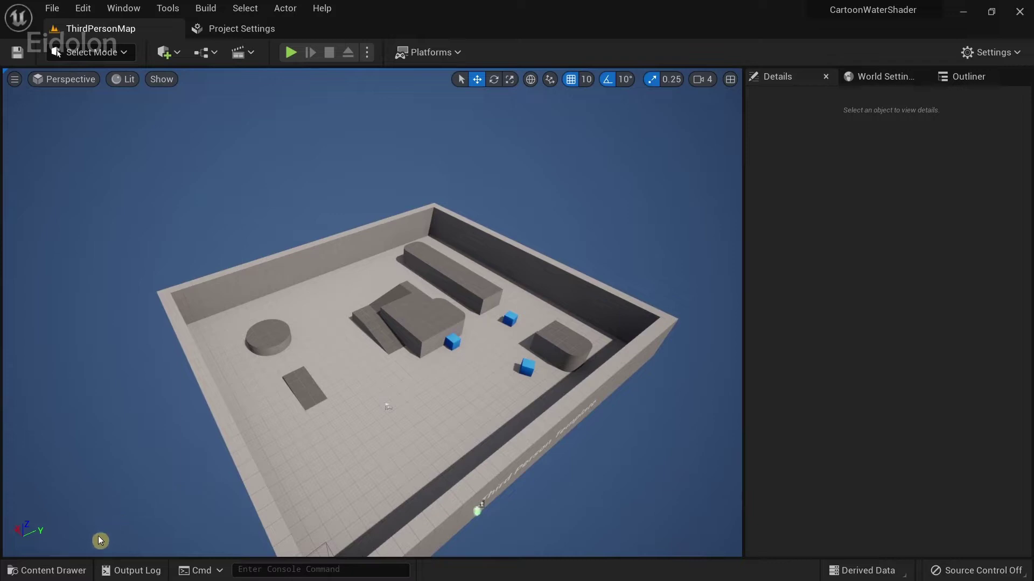
click(54, 570)
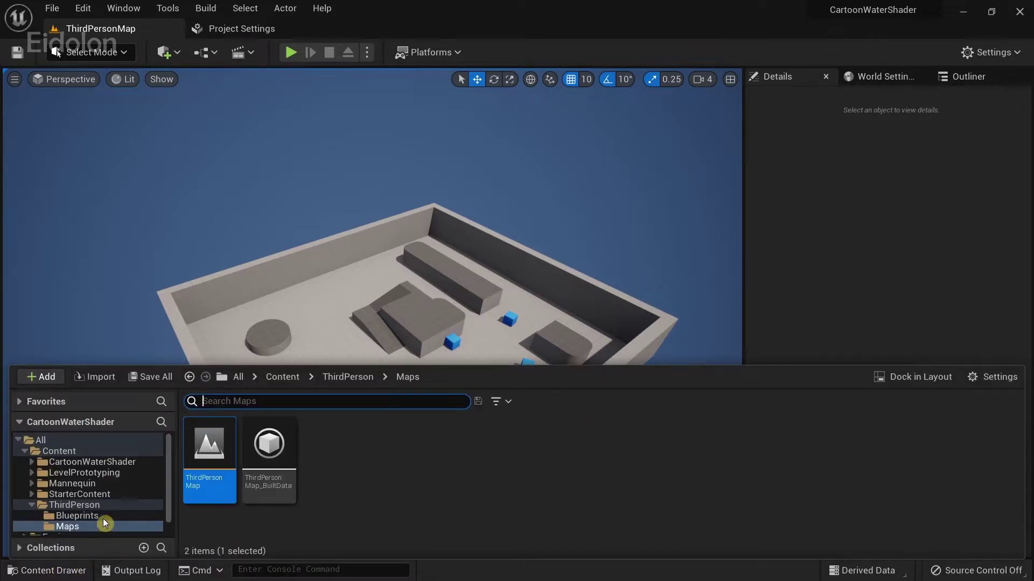
click(64, 462)
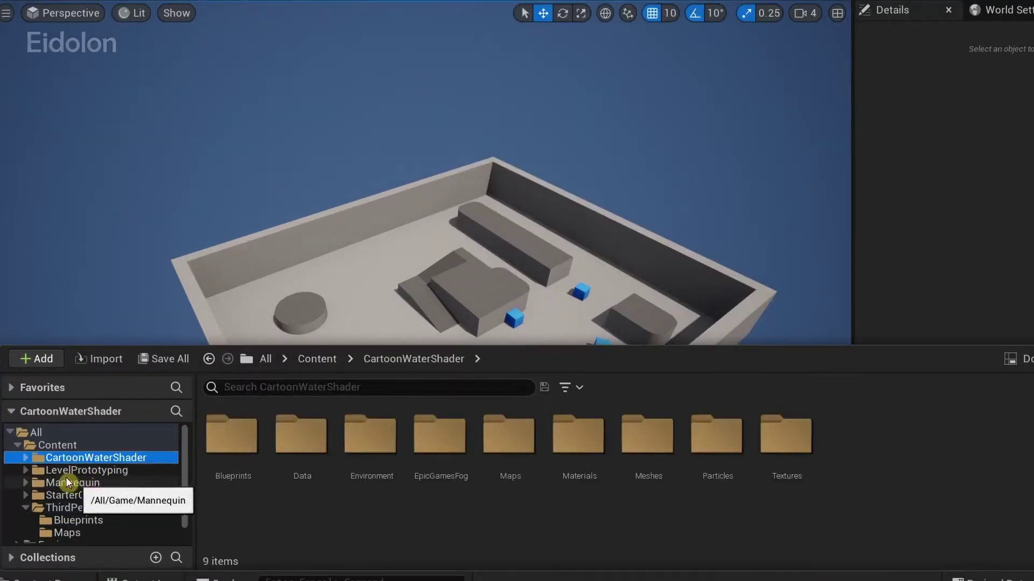
click(25, 457)
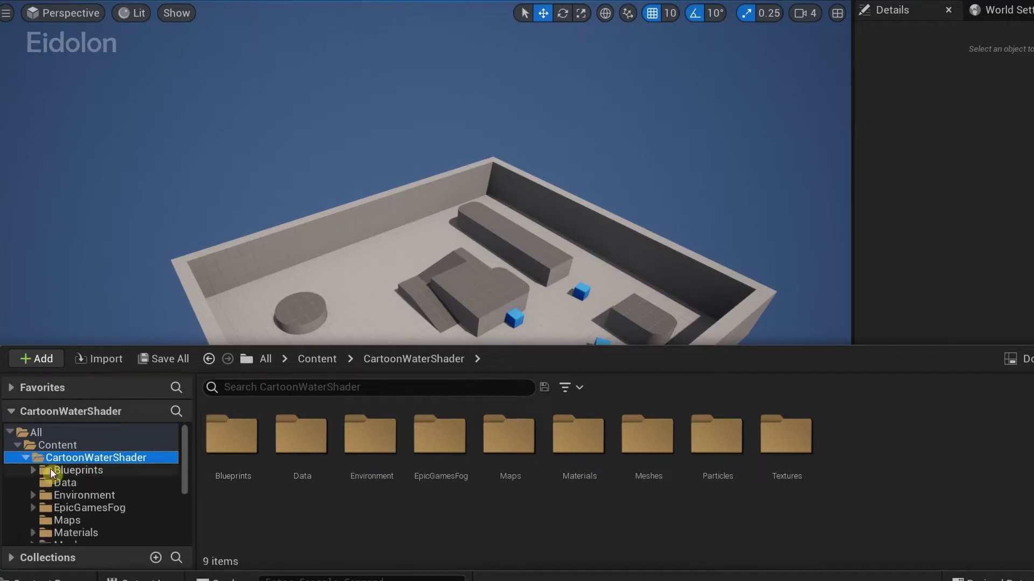
click(50, 469)
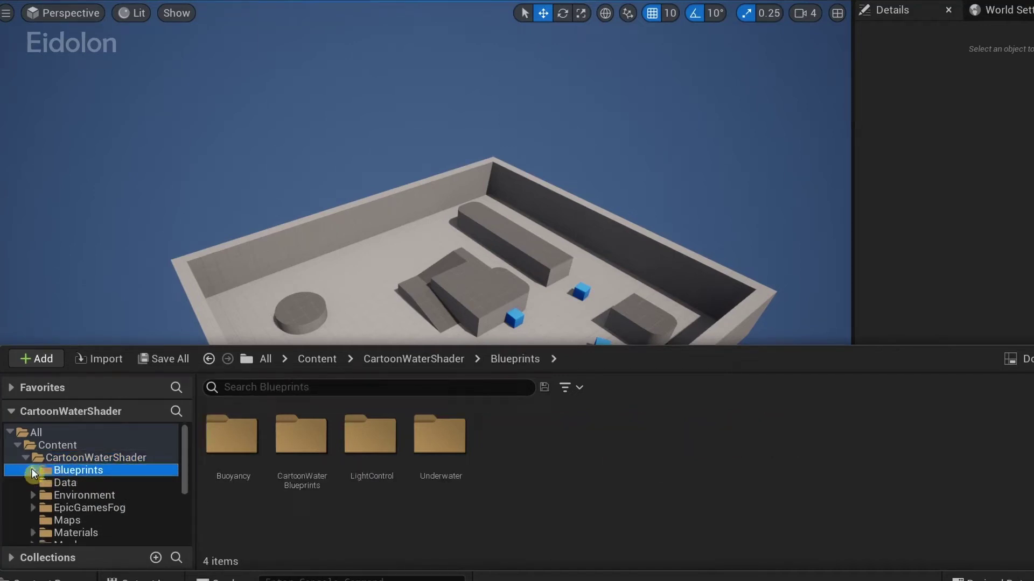
Step: Place BP_CartoonWater_Lake from the CartoonWaterBlueprints folder at 1540, 1760, 70, scaled to 3.25, 3.5, 3.25 to fill the walled arena
scroll(130, 517, down, 2)
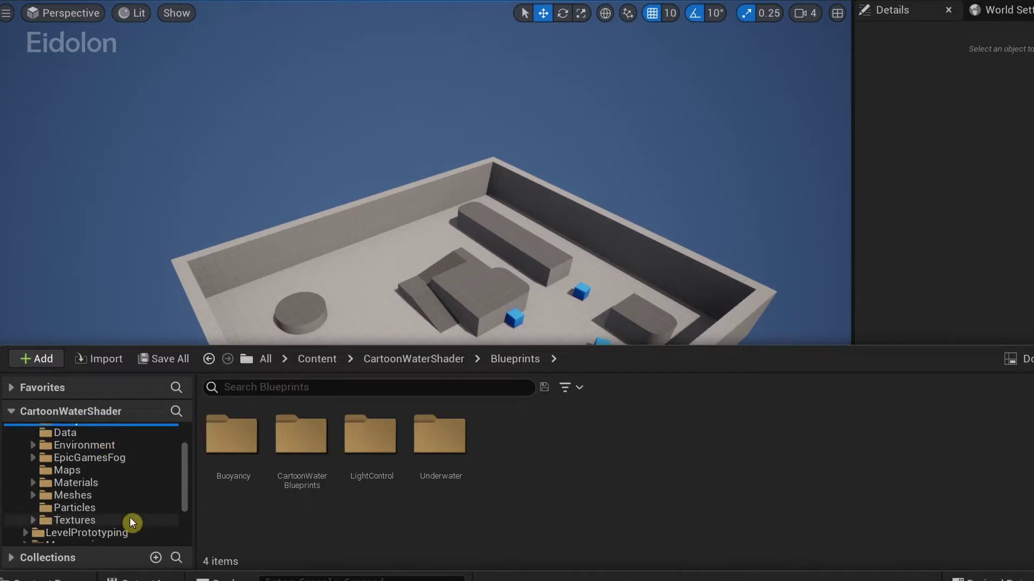
double_click(306, 436)
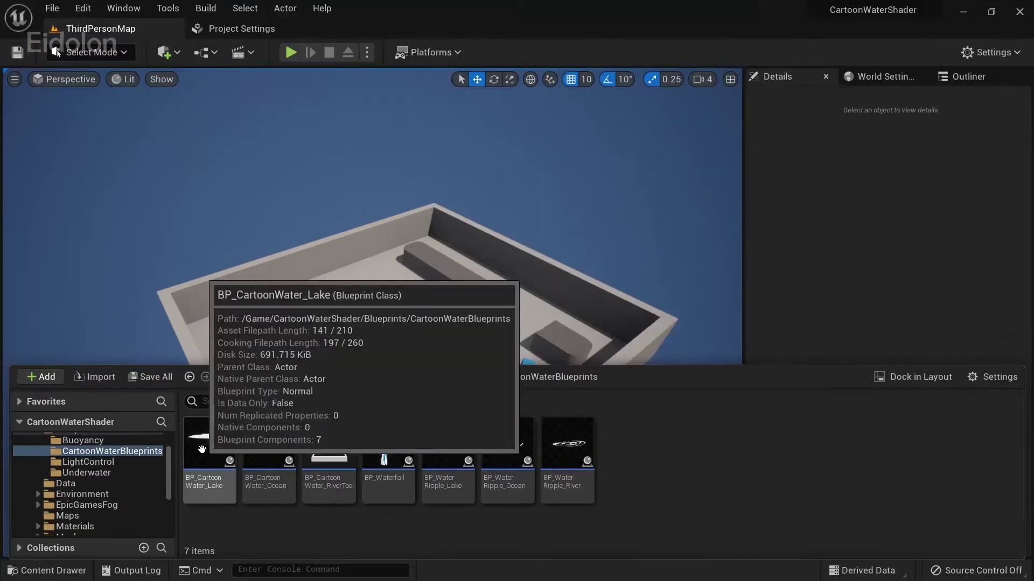
drag(201, 449, 344, 336)
right_drag(406, 305, 376, 301)
drag(335, 309, 335, 302)
Step: Inspect the lake water around the blocks and walls from several angles and look over its Global Parameters and Distances settings
right_drag(341, 305, 377, 318)
key(w)
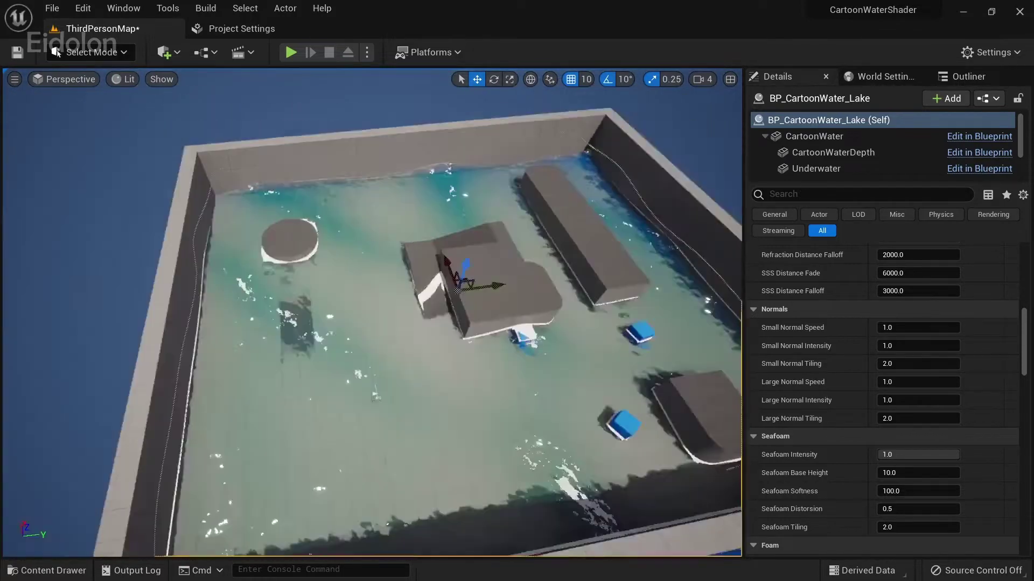
right_drag(331, 302, 321, 285)
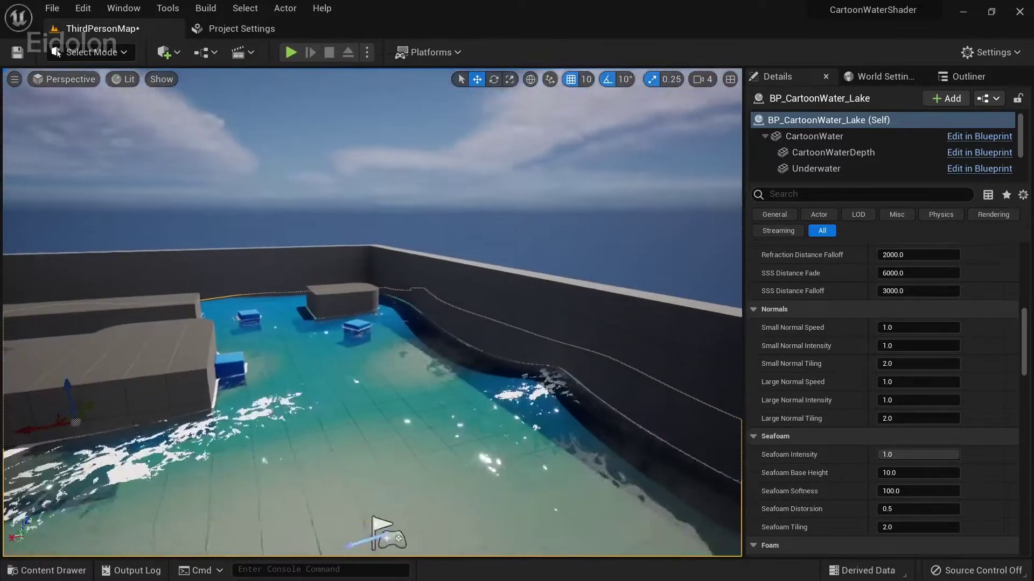
right_drag(320, 285, 316, 296)
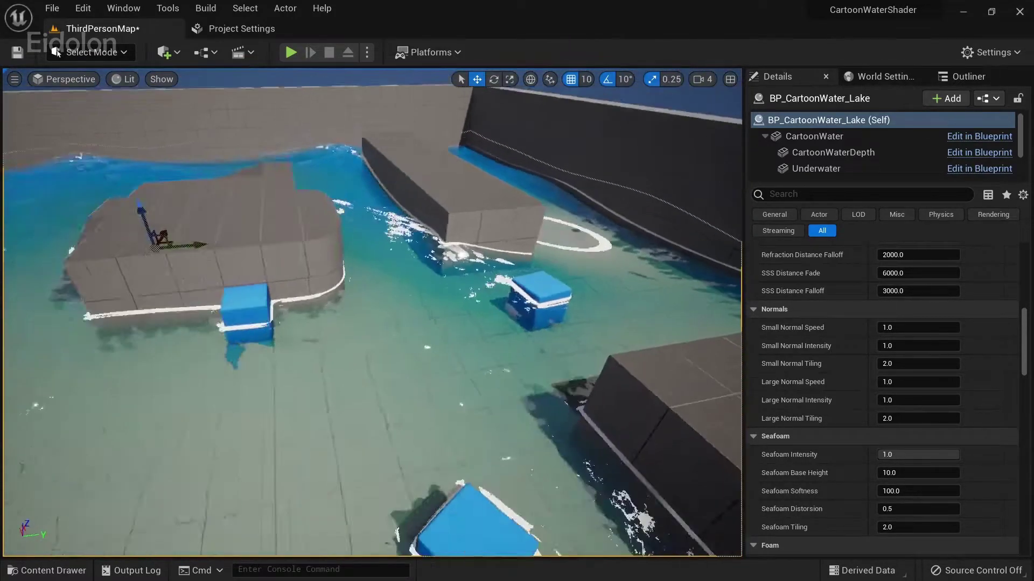
right_drag(316, 296, 314, 298)
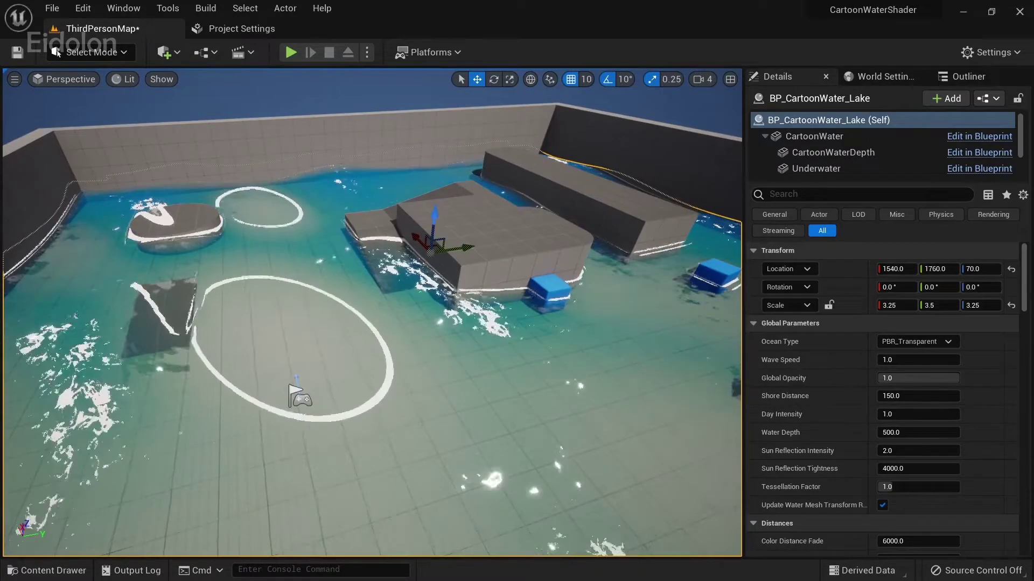
scroll(832, 351, down, 5)
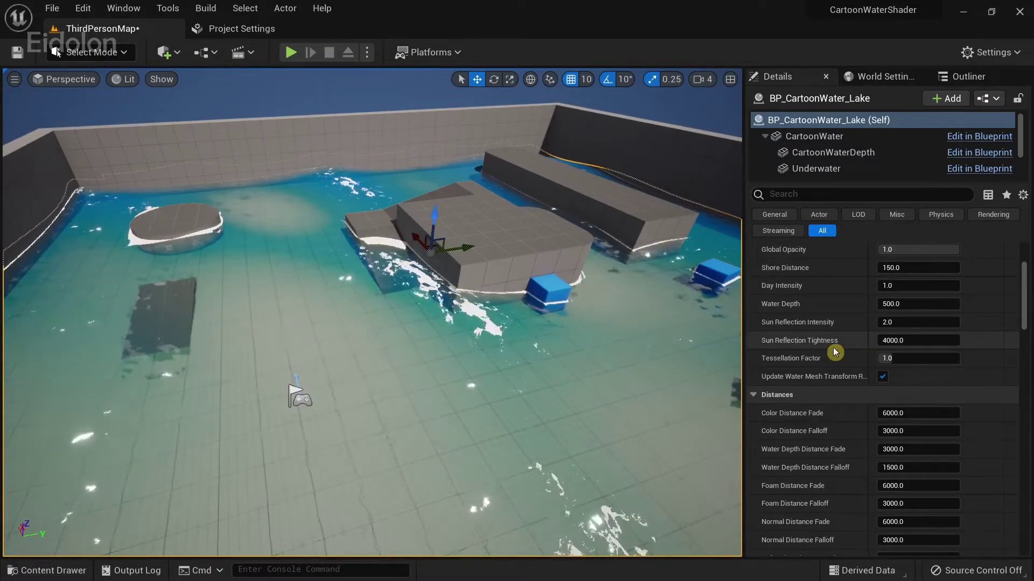
scroll(848, 334, up, 4)
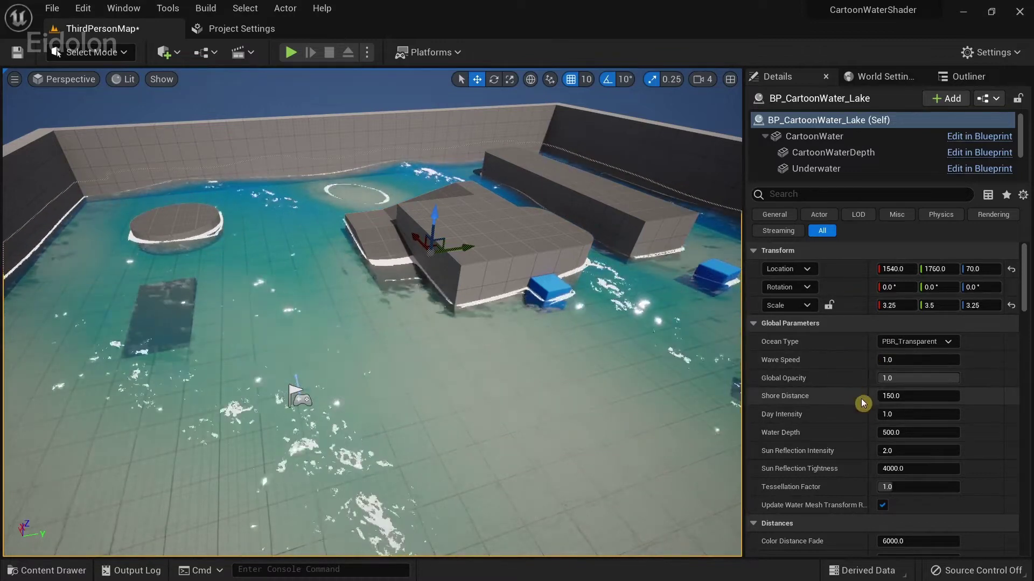
Step: Try a Shore Distance of about 226.87 and a Water Depth of about 2092.8 on the lake, resetting each to its default
drag(894, 396, 921, 396)
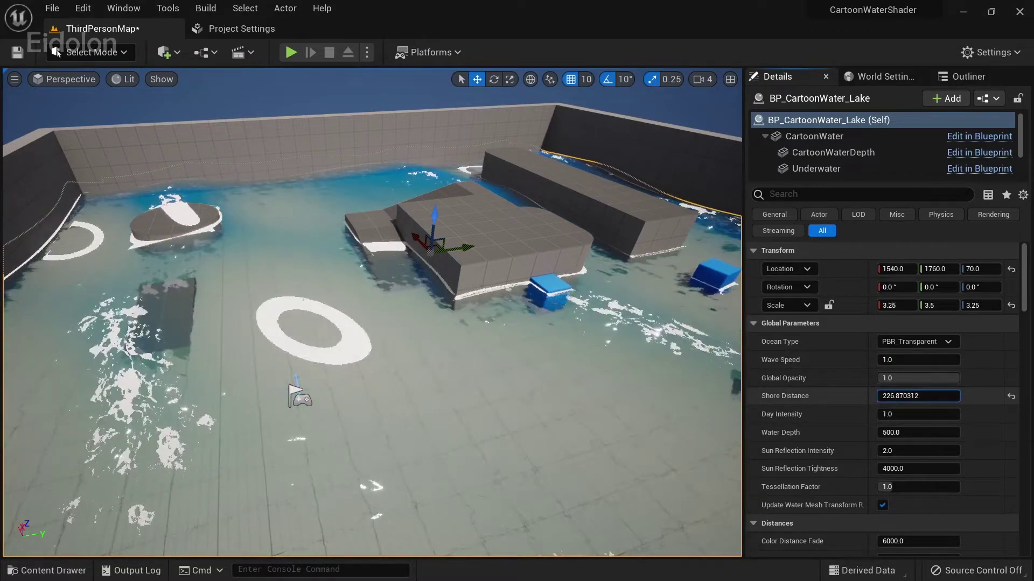
click(1015, 397)
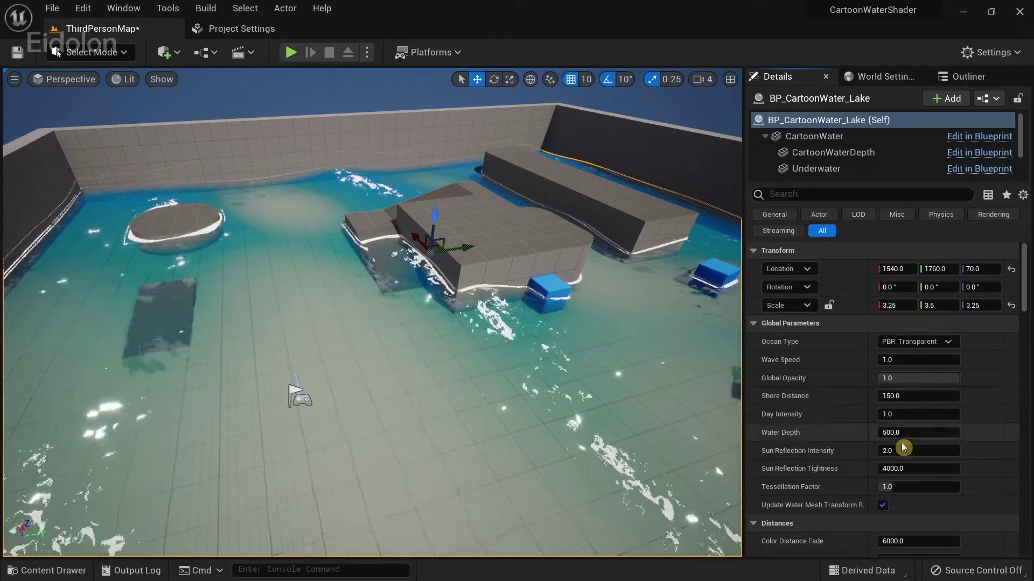
drag(915, 433, 956, 433)
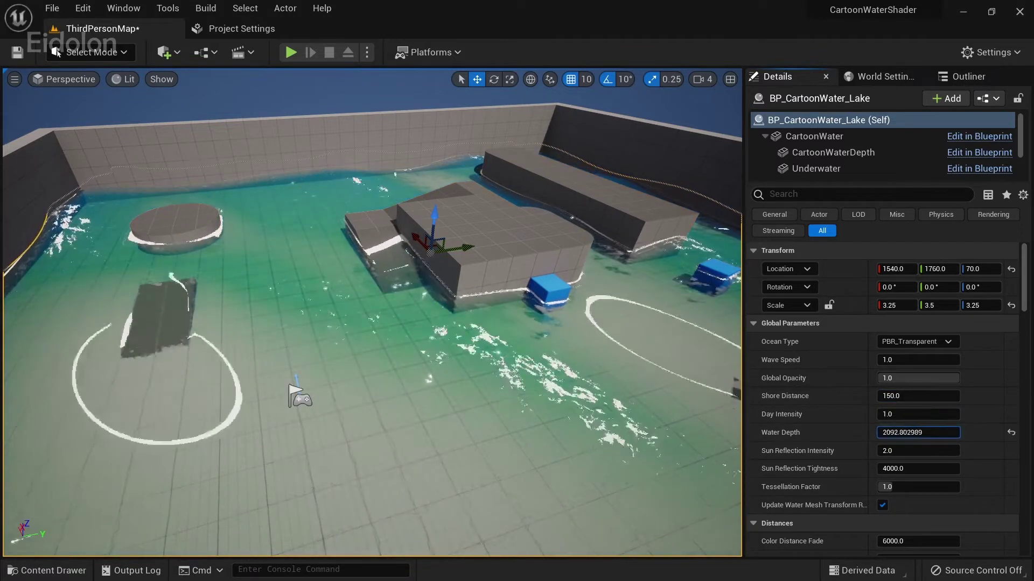
click(1010, 432)
scroll(925, 483, down, 10)
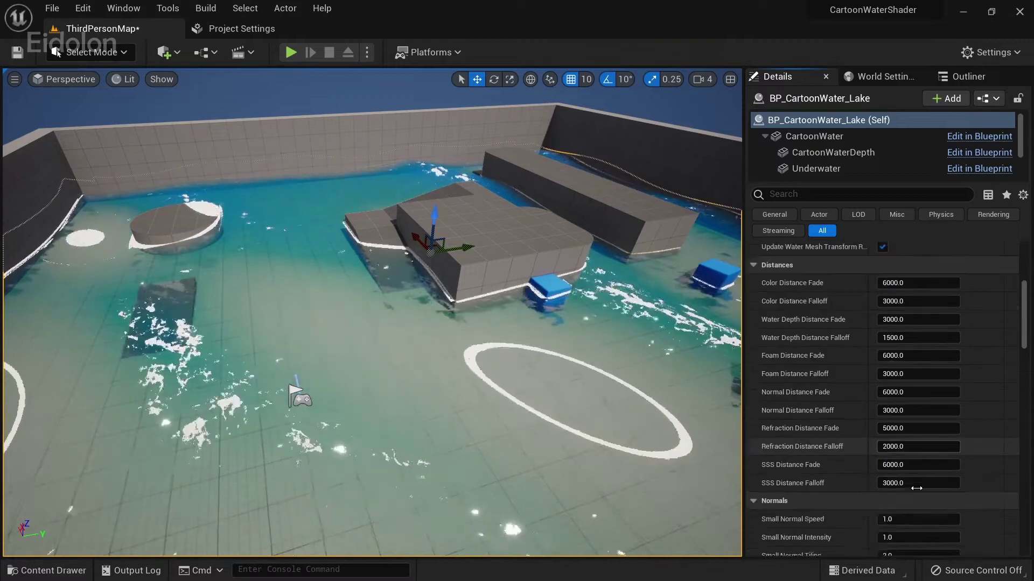
scroll(915, 487, down, 6)
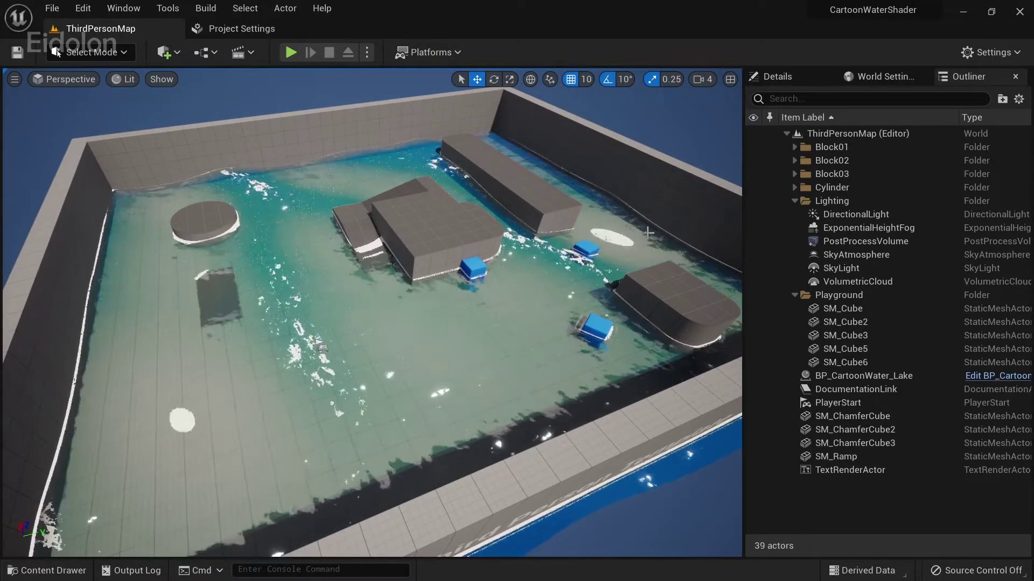
Step: Hide BP_CartoonWater_Lake in the level and inspect the bare arena floor and blocks
right_drag(648, 233, 645, 239)
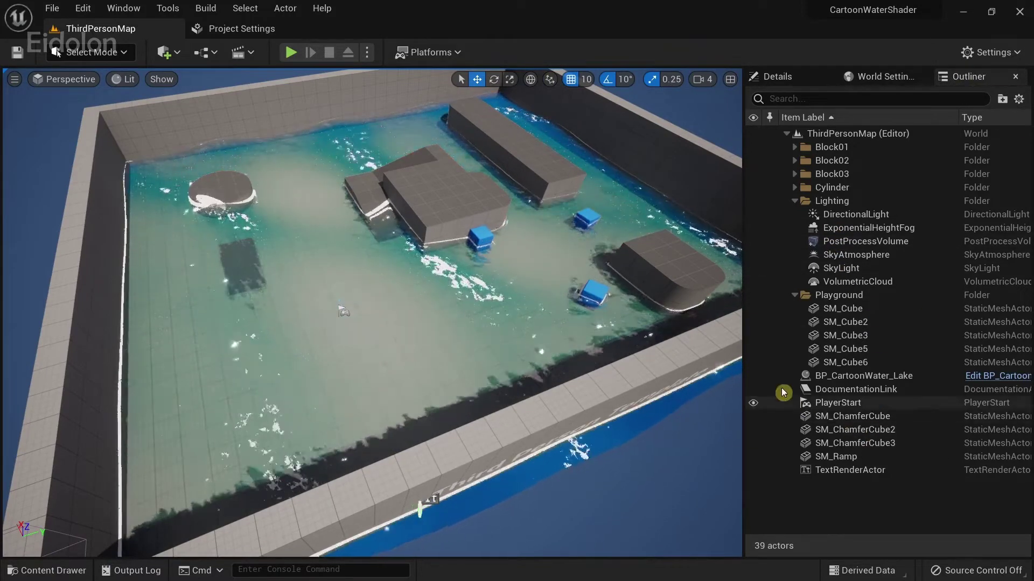
click(861, 376)
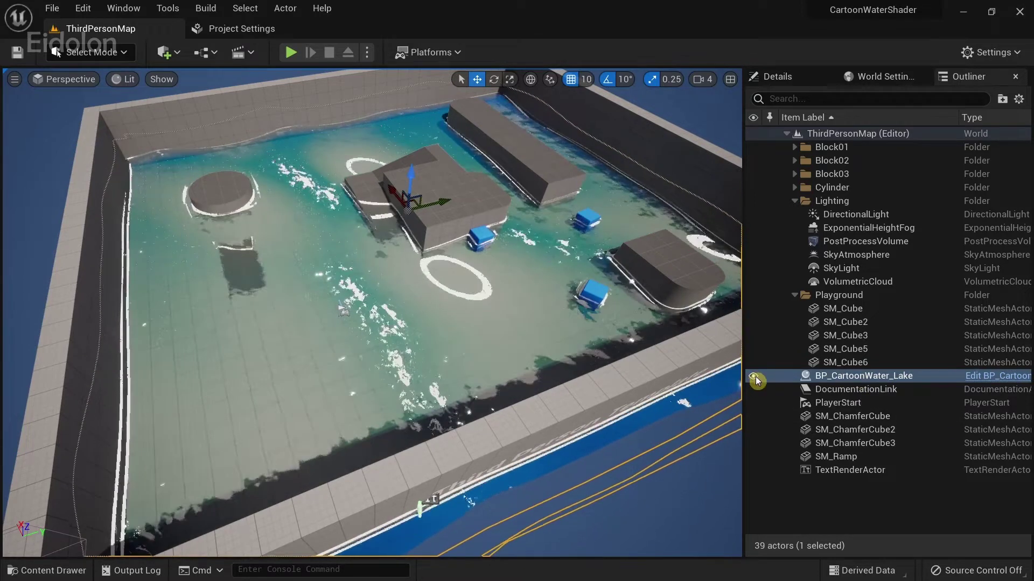
click(754, 377)
mouse_move(551, 270)
alt+mouse_down()
mouse_move(563, 299)
mouse_move(554, 231)
mouse_move(551, 270)
alt+mouse_up()
right_drag(313, 402, 330, 334)
key(w)
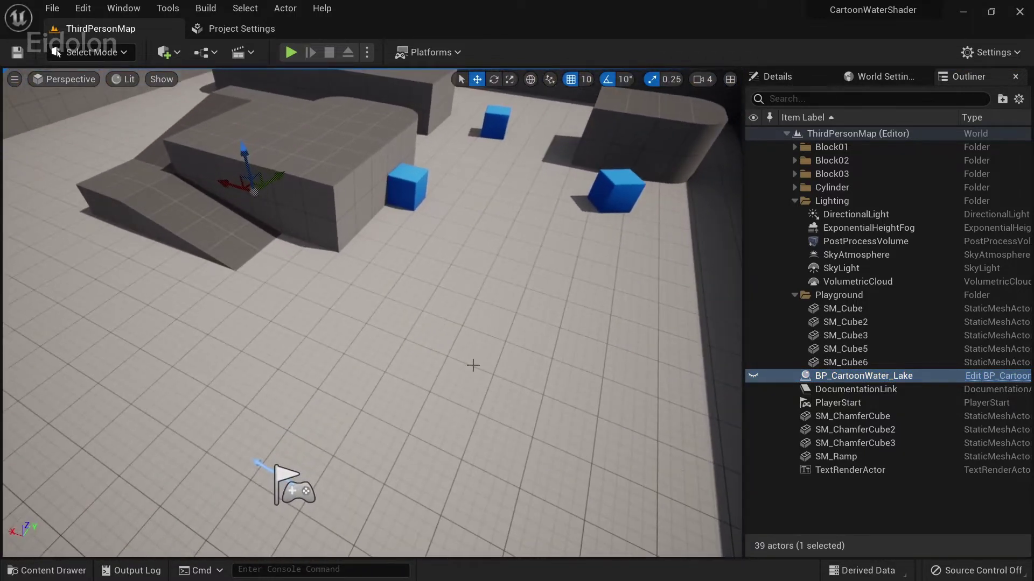
scroll(591, 373, down, 10)
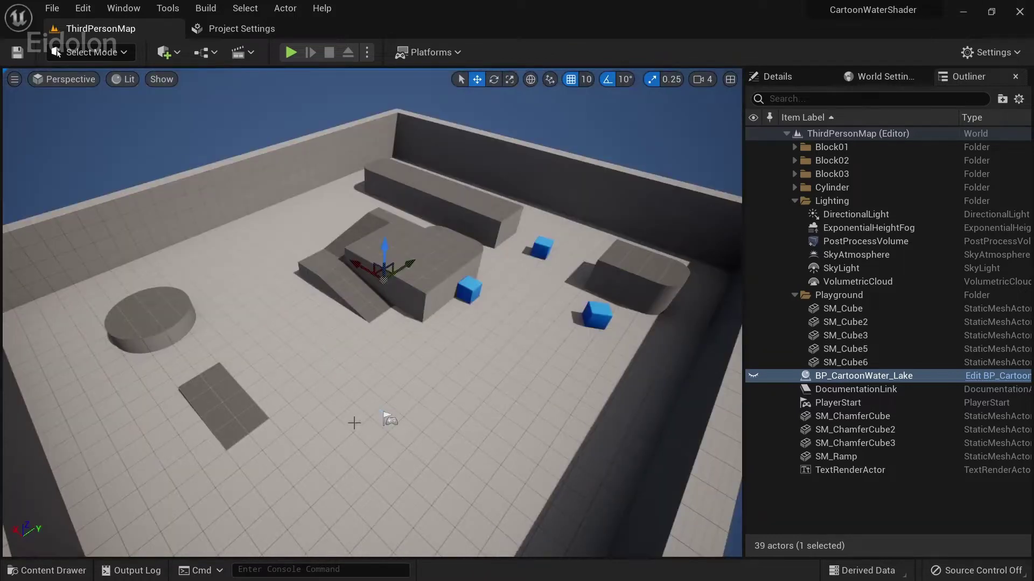
Step: Open the BaseMaterials folder inside the Materials content of CartoonWaterShader
click(53, 570)
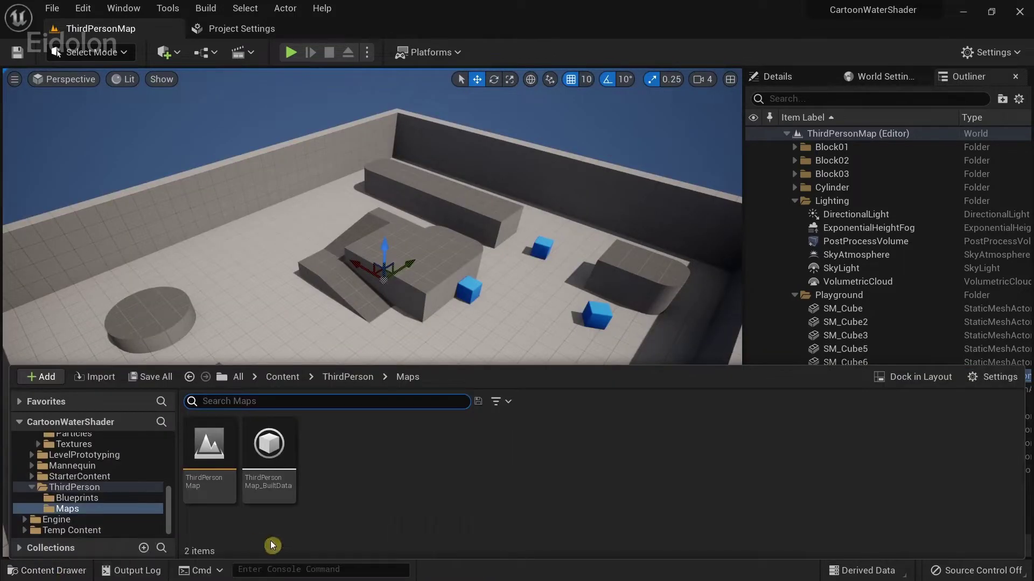
scroll(78, 490, down, 3)
scroll(84, 489, up, 3)
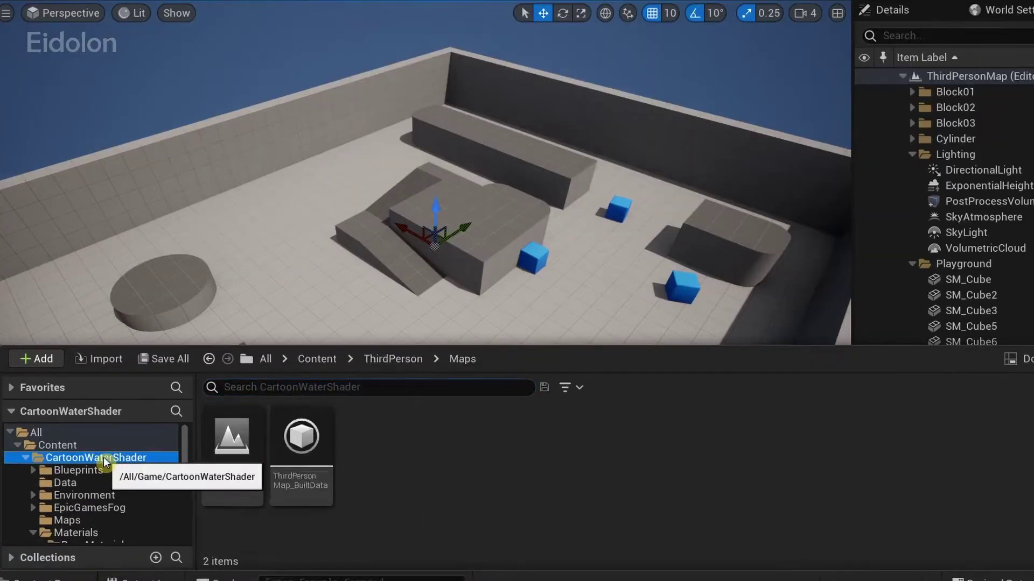
click(99, 460)
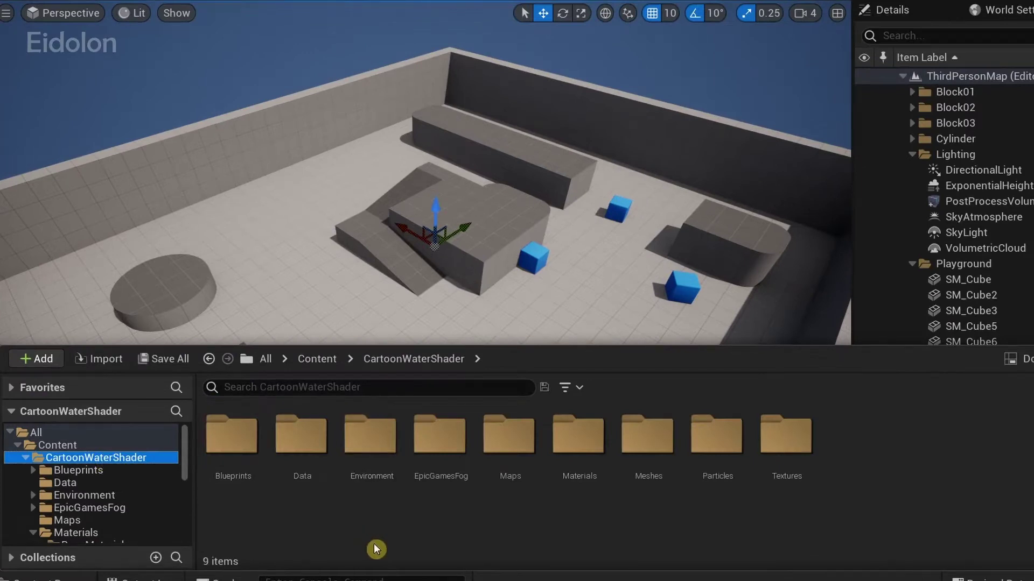
double_click(579, 433)
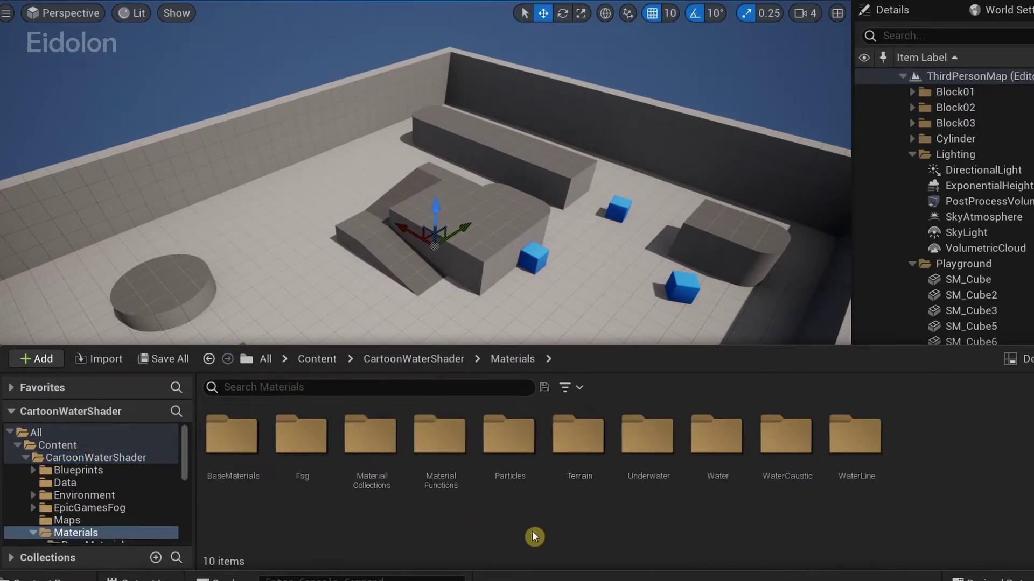
click(228, 452)
double_click(228, 452)
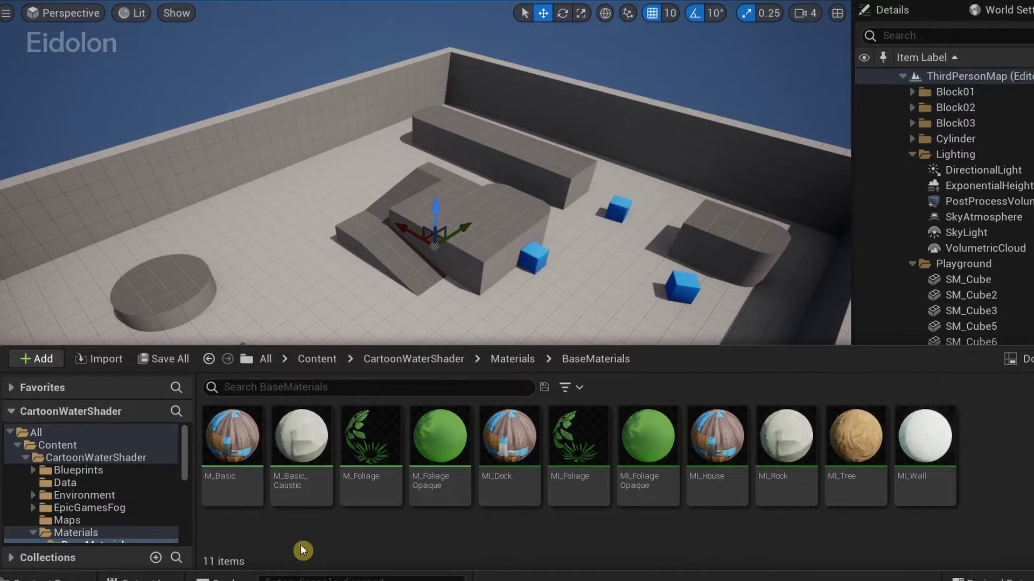
Step: Create a material instance from M_Basic_Caustic and name it test
mouse_move(309, 452)
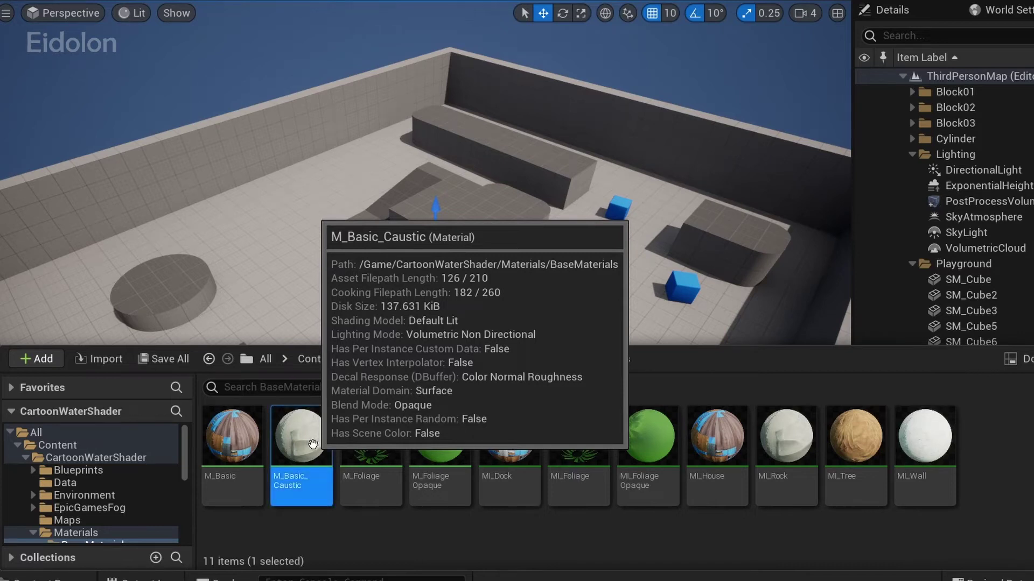
right_click(312, 444)
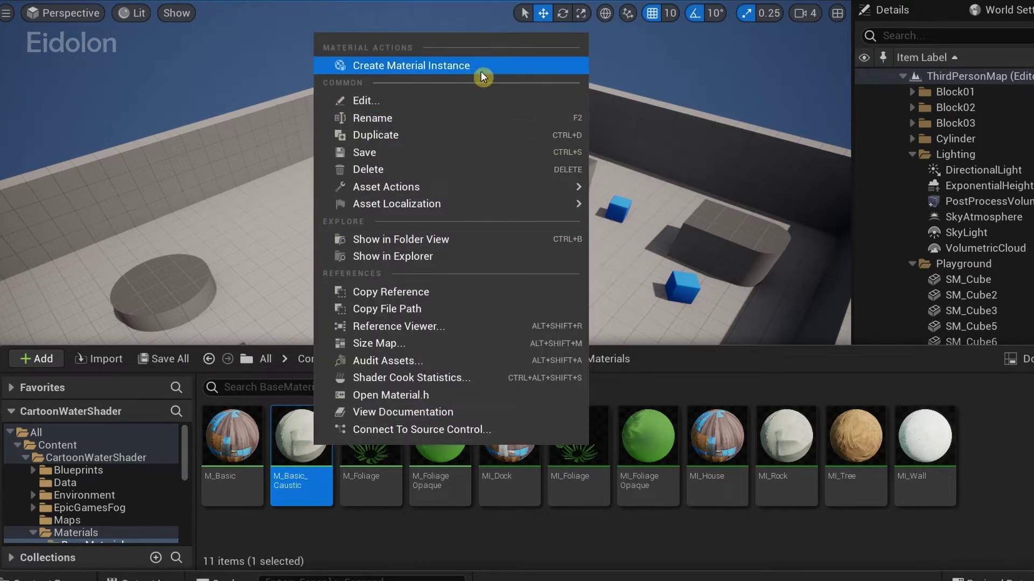
click(404, 67)
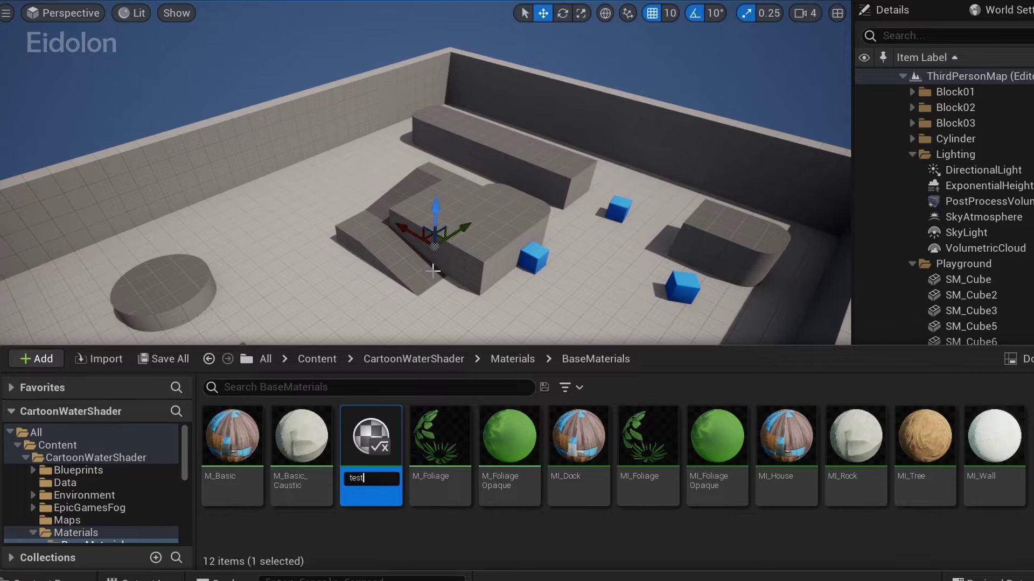
key(Return)
Step: Open the test material instance and enable its Base Color, Normal and Roughness texture overrides
double_click(864, 476)
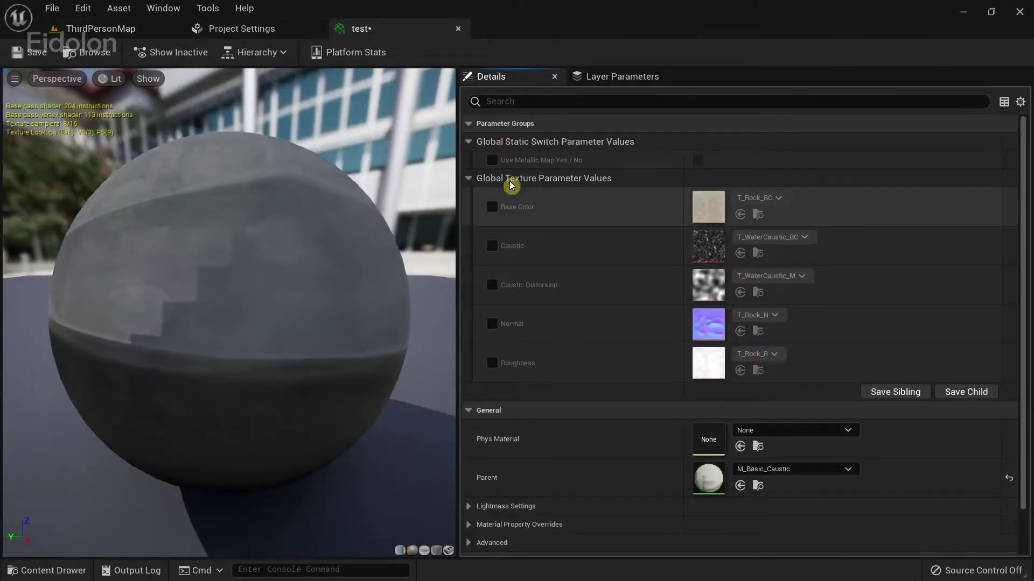
click(491, 207)
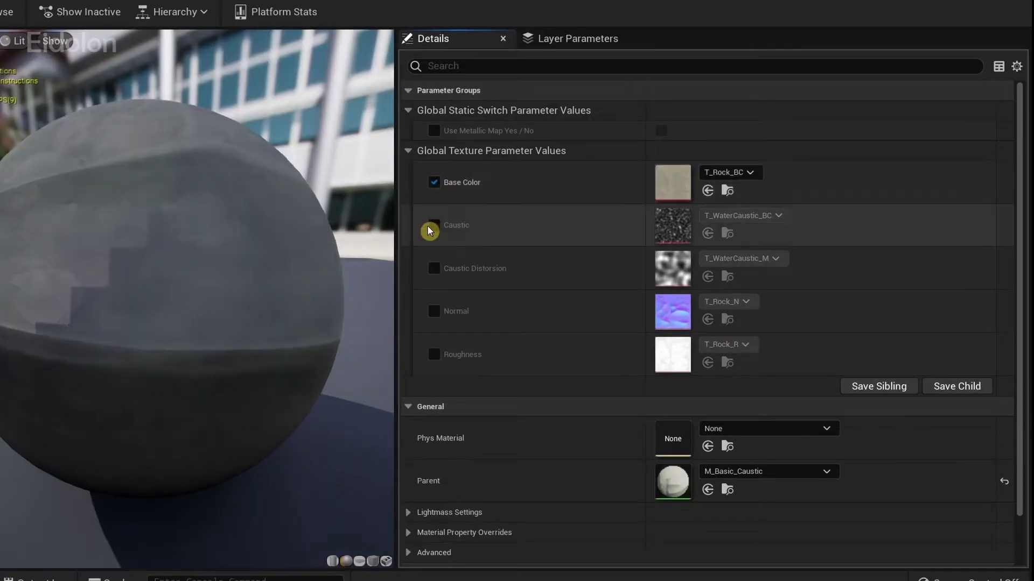
click(433, 310)
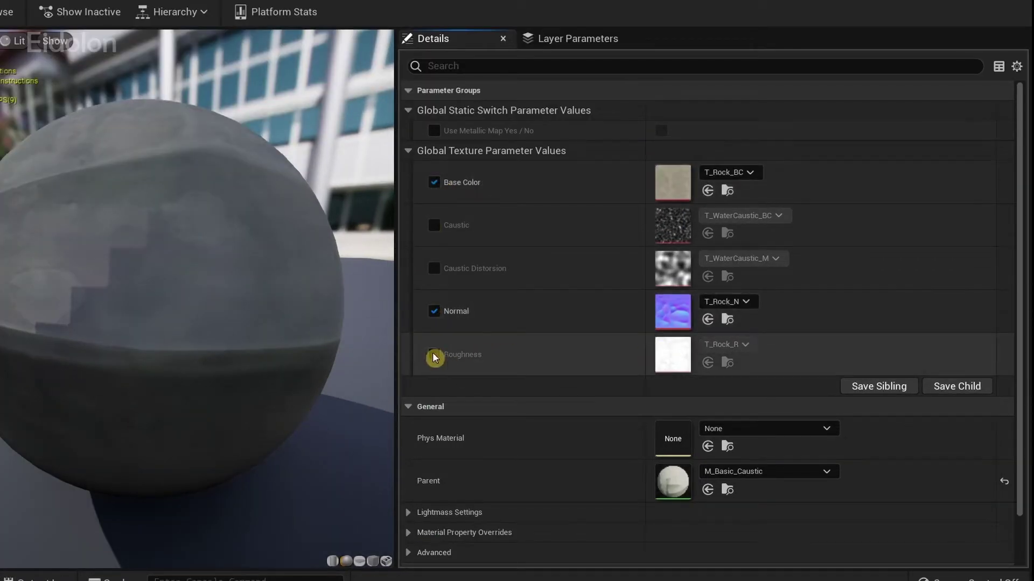
click(433, 355)
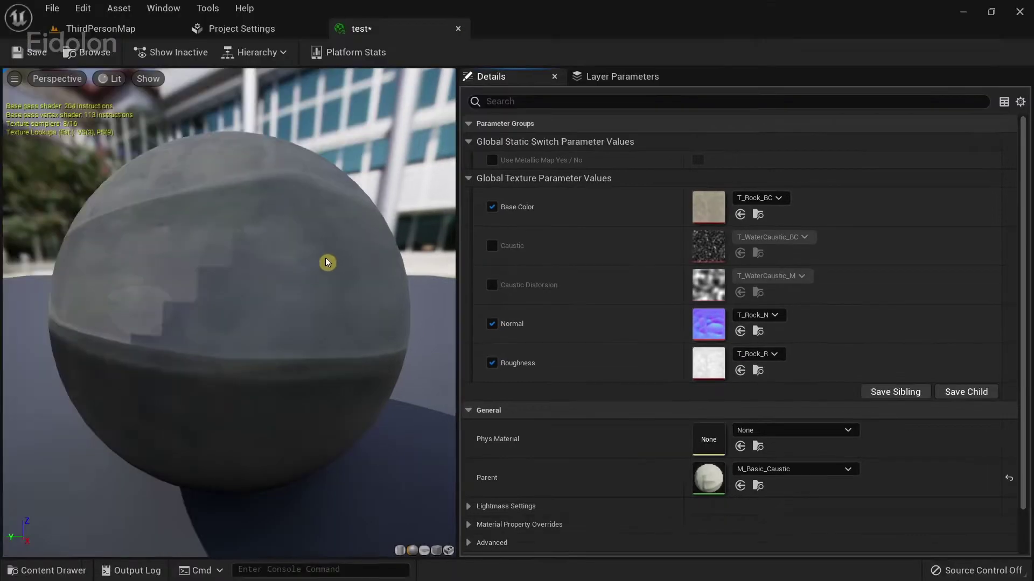
Step: Clear the textures assigned to the Base Color, Normal and Roughness parameters of the test material instance
scroll(327, 264, up, 2)
scroll(323, 269, down, 3)
drag(310, 235, 317, 275)
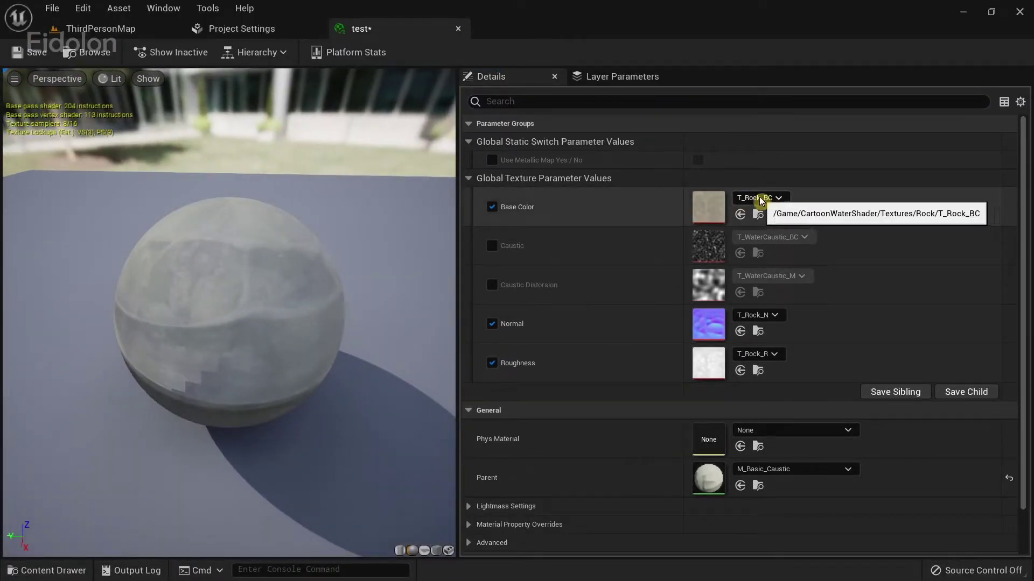
mouse_move(201, 284)
mouse_down()
mouse_move(209, 276)
mouse_move(189, 283)
mouse_up()
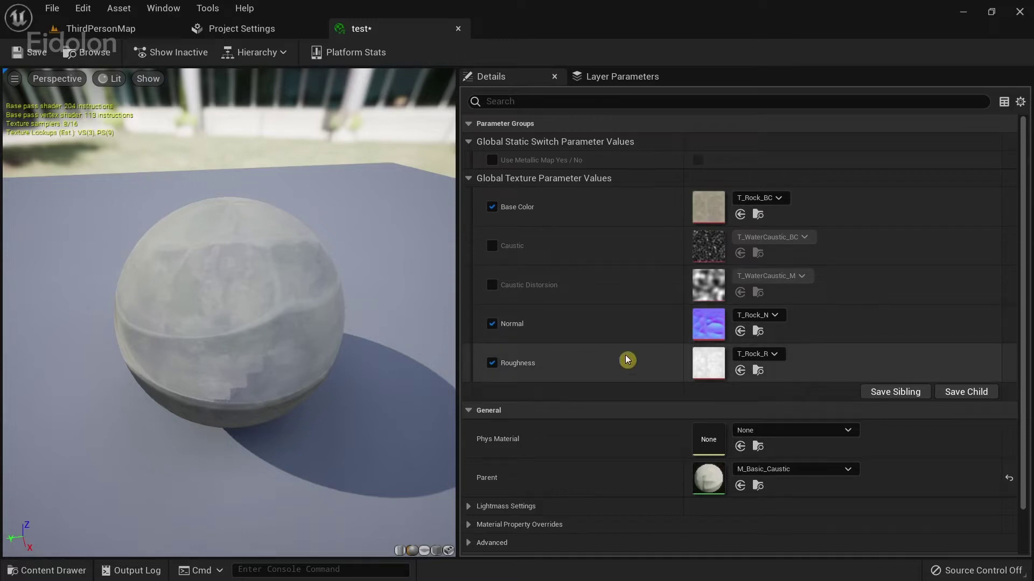
click(764, 199)
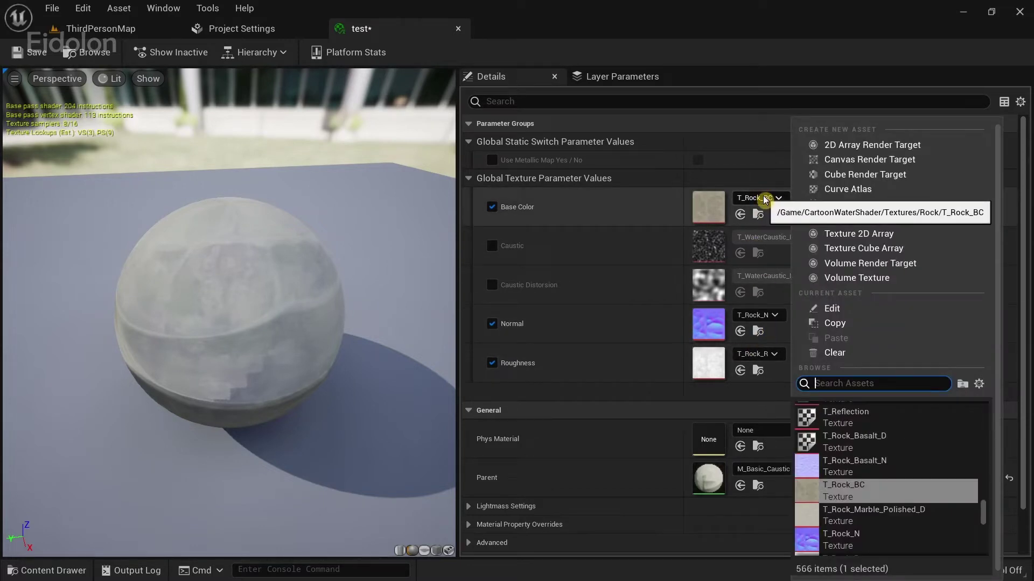
click(835, 352)
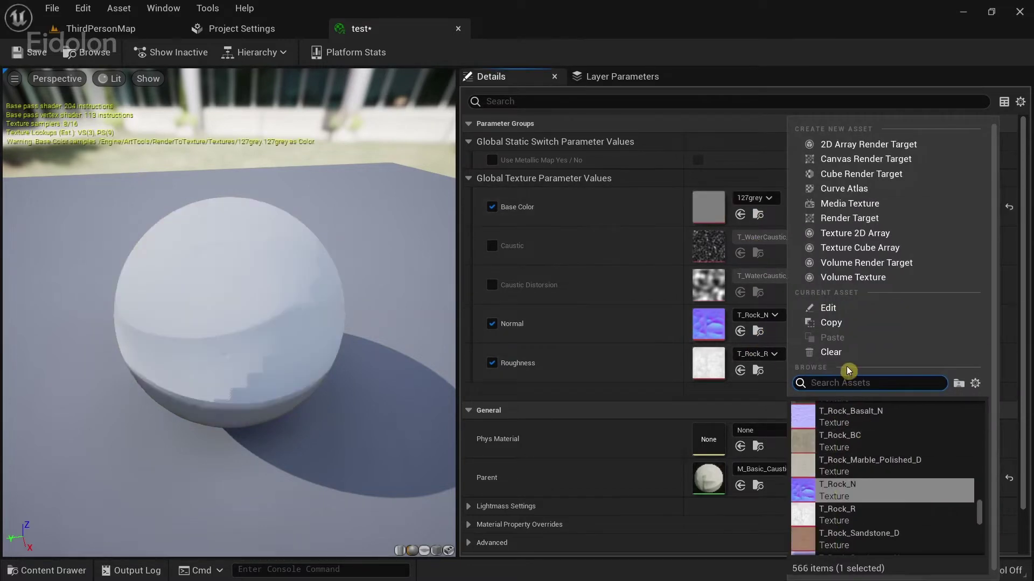
click(773, 353)
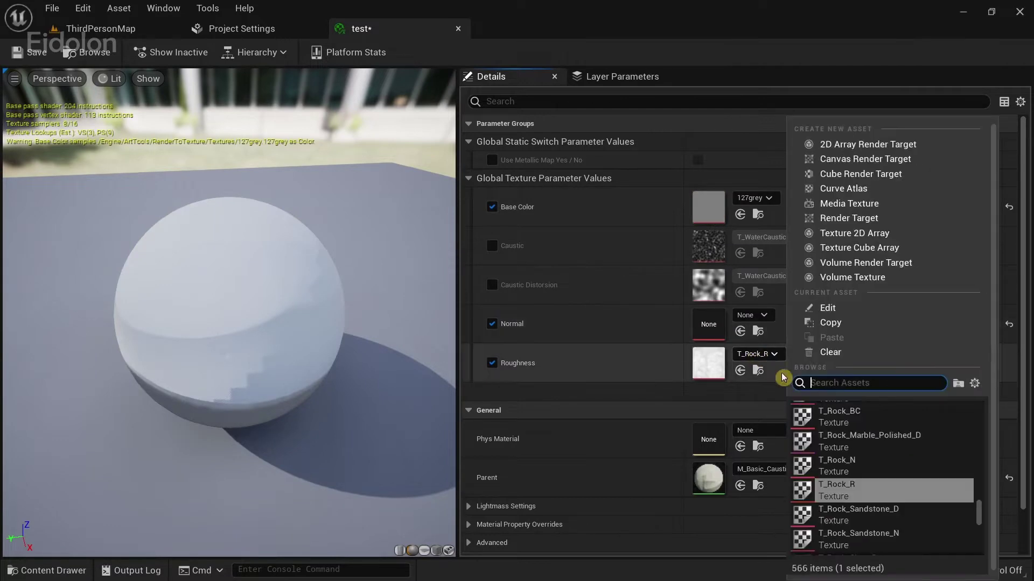
click(828, 352)
click(753, 198)
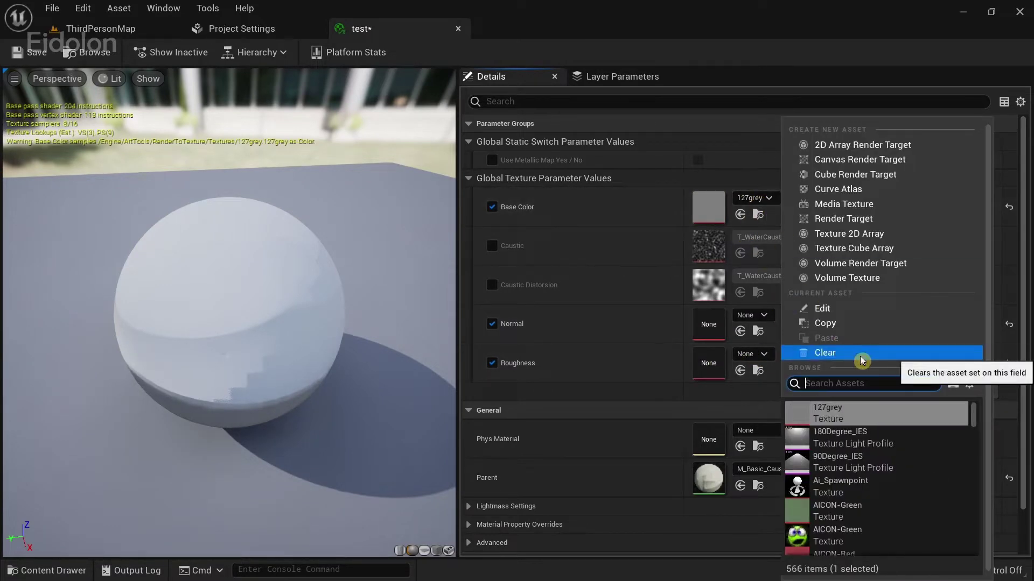
click(860, 357)
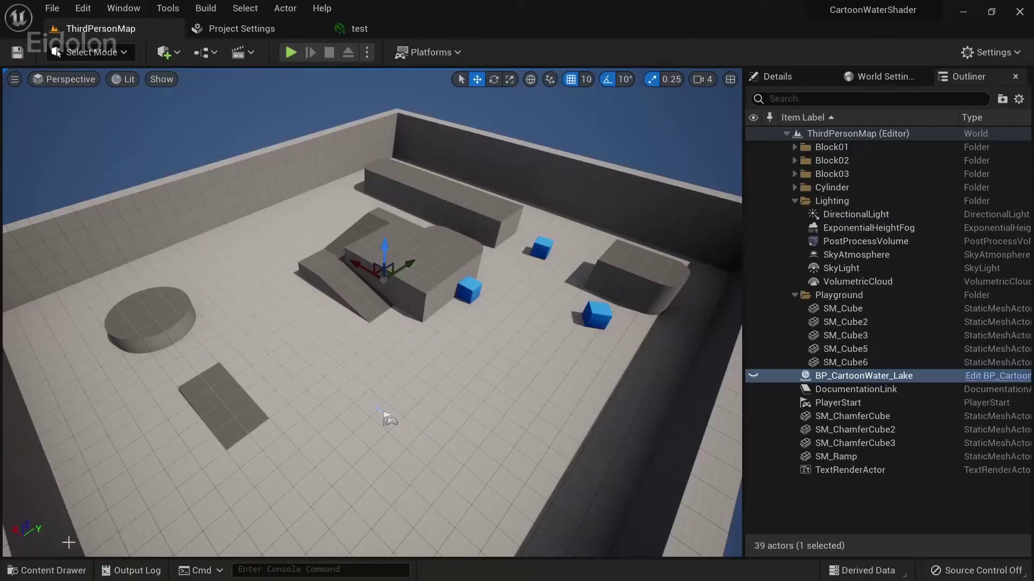
Step: Apply the test material to the arena floor and set its Base Color, Normal and Roughness textures to 127grey
click(47, 570)
drag(878, 464, 498, 328)
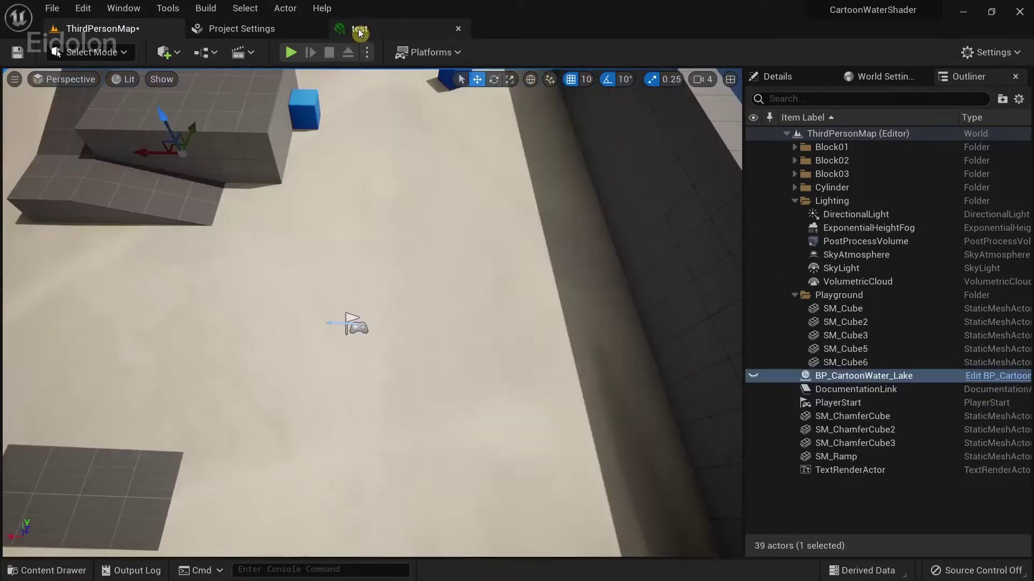
click(360, 29)
click(742, 199)
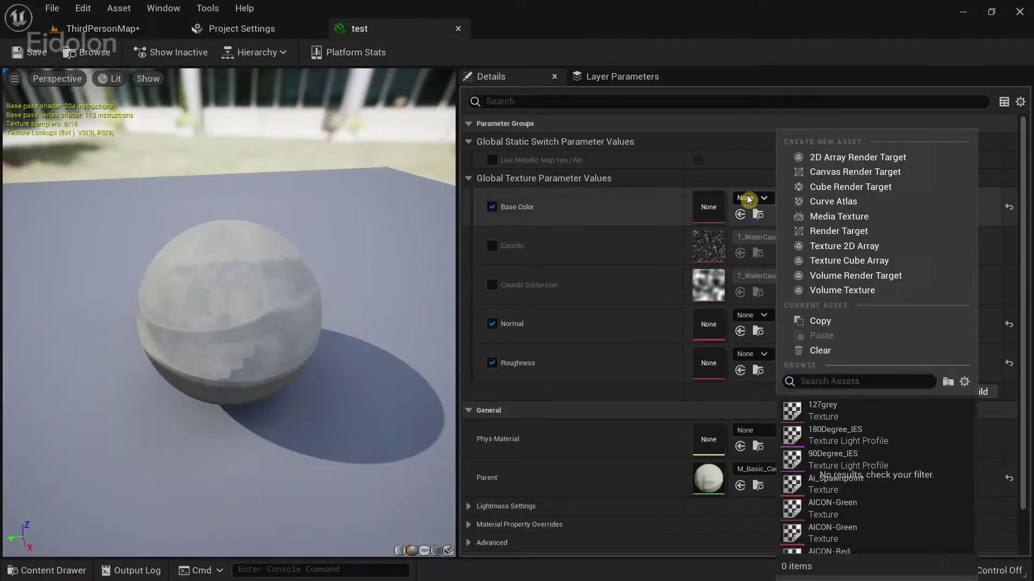
click(827, 411)
click(752, 314)
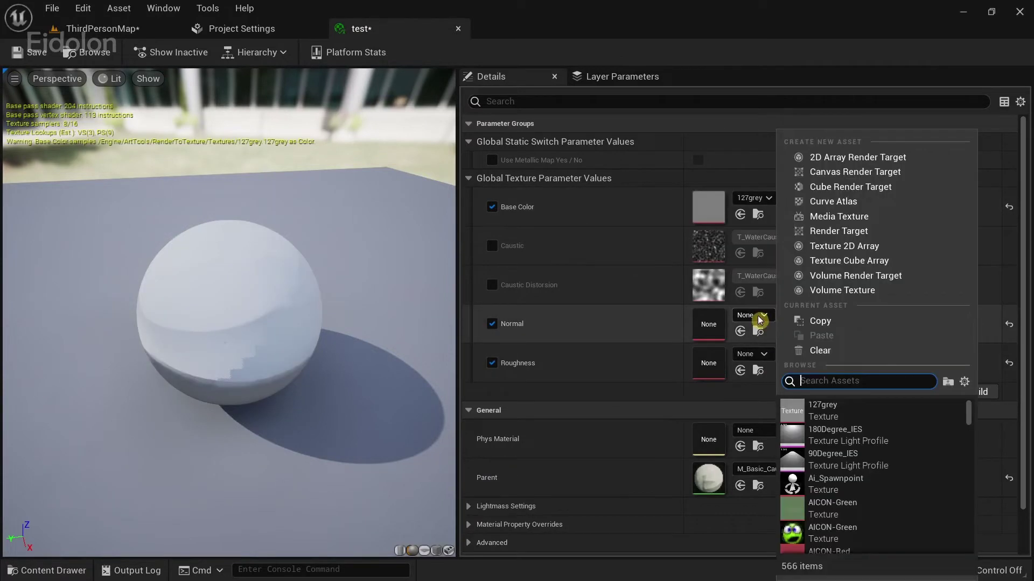
click(773, 406)
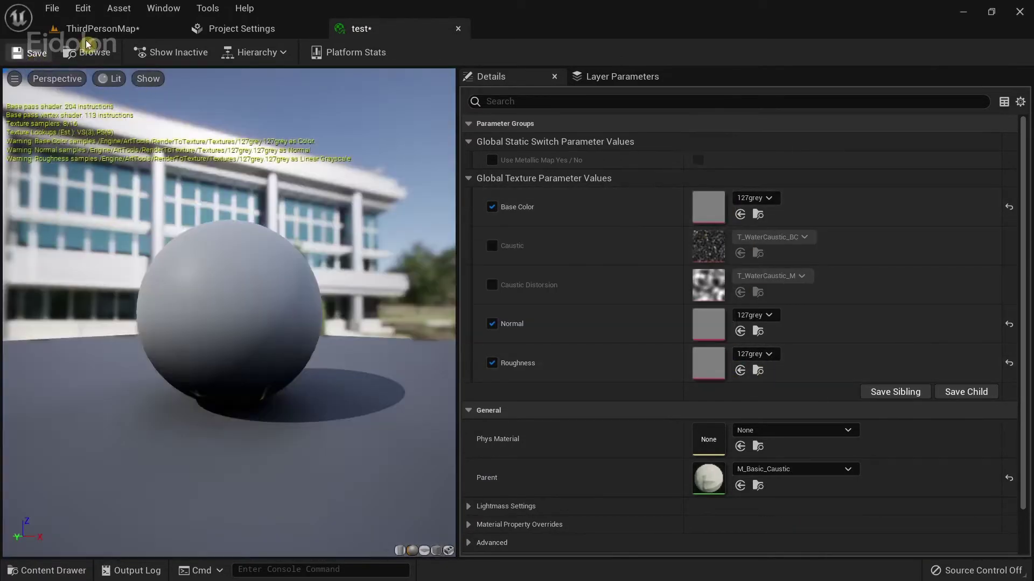
Step: Return to ThirdPersonMap and open MPC_Caustic_and_Wetness from the MaterialCollections folder in a window over the level
click(93, 32)
scroll(488, 341, down, 2)
scroll(488, 341, up, 2)
right_drag(505, 318, 334, 291)
right_drag(474, 321, 422, 502)
key(s)
key(w)
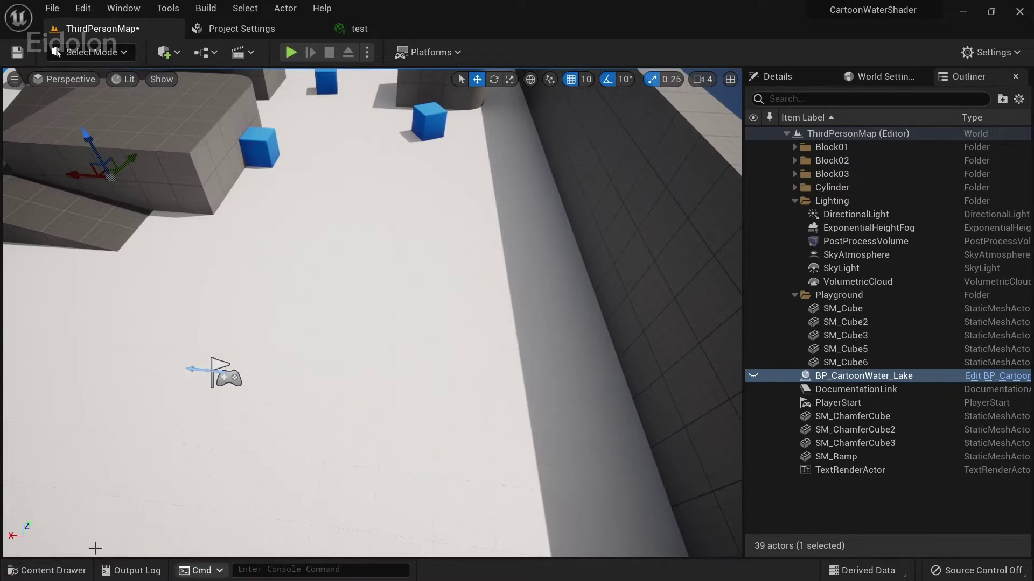
click(63, 568)
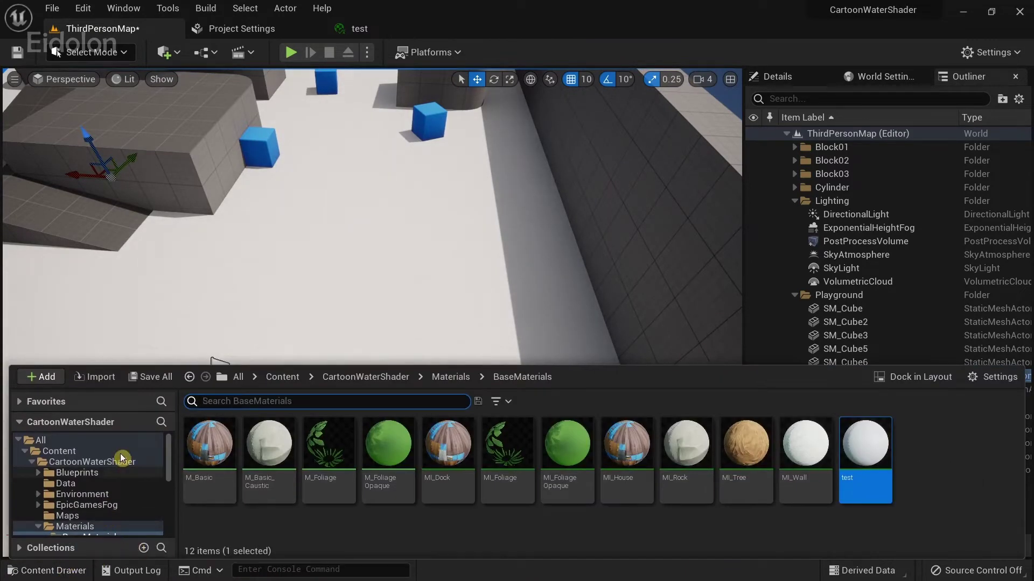
click(102, 528)
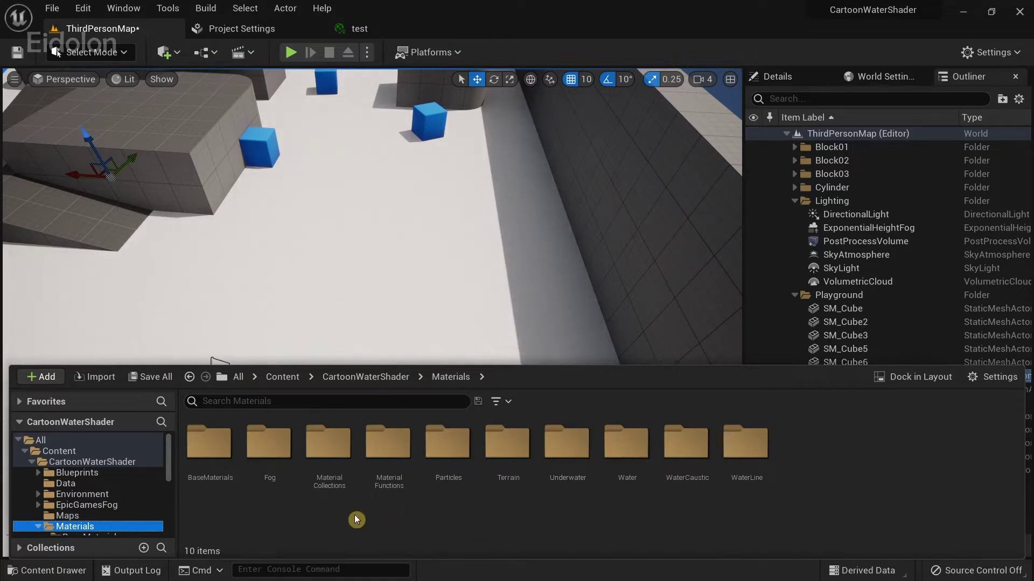
double_click(338, 442)
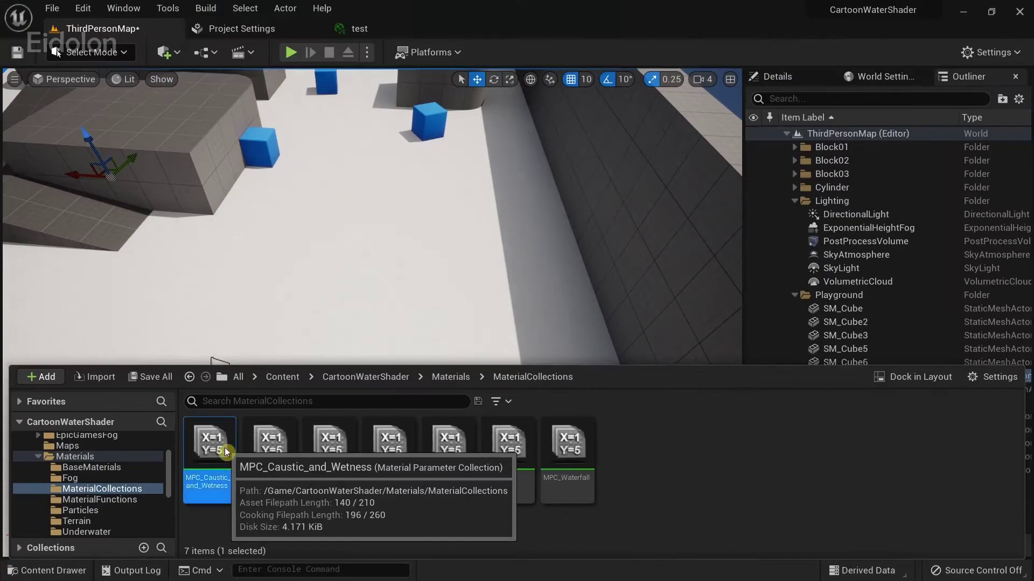
double_click(225, 447)
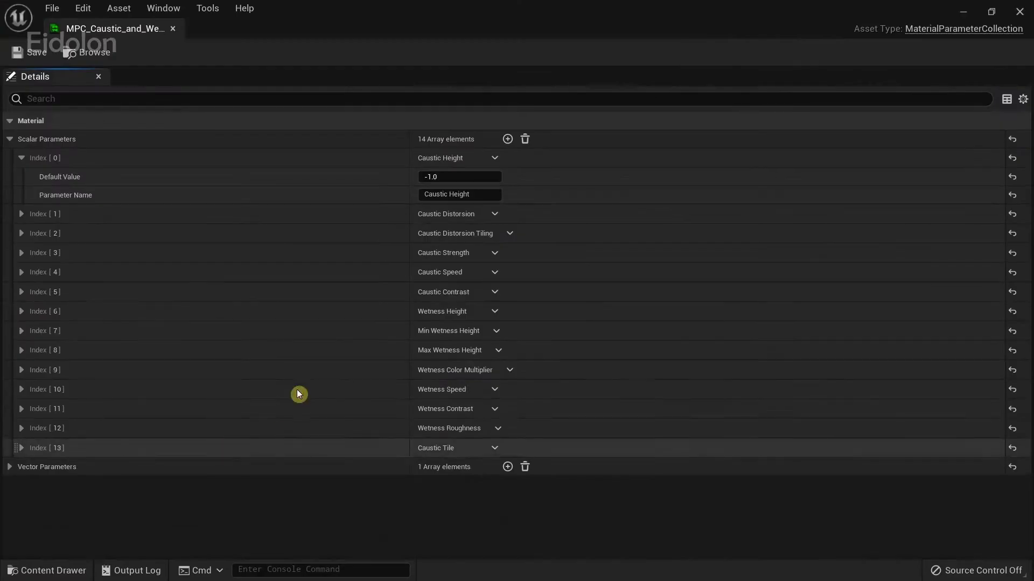
drag(98, 32, 212, 199)
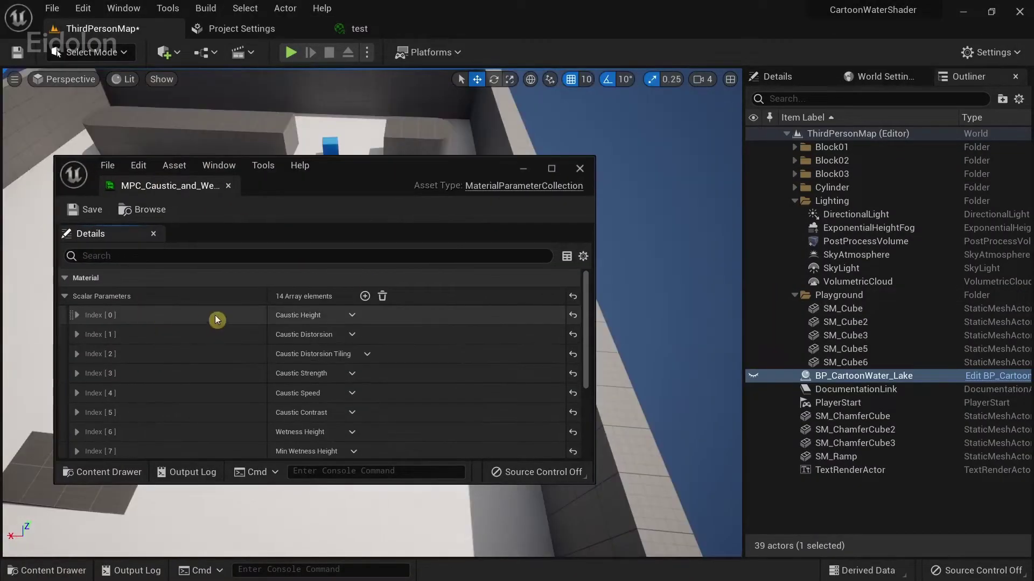
Step: Raise the Caustic Height default value in MPC_Caustic_and_Wetness to 1.0 while watching the arena floor
scroll(236, 346, down, 4)
scroll(238, 346, up, 4)
scroll(221, 381, down, 5)
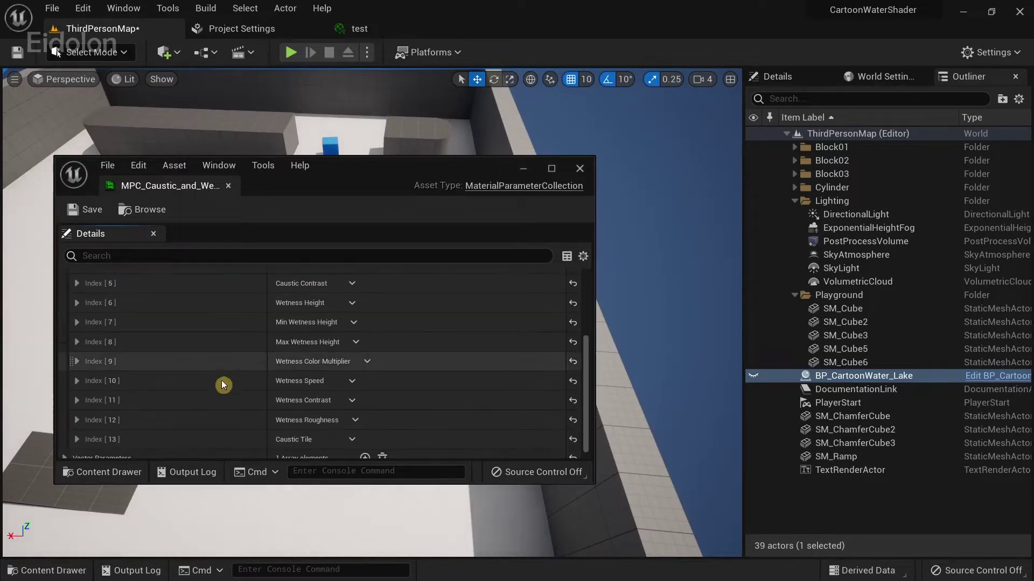
scroll(221, 381, up, 5)
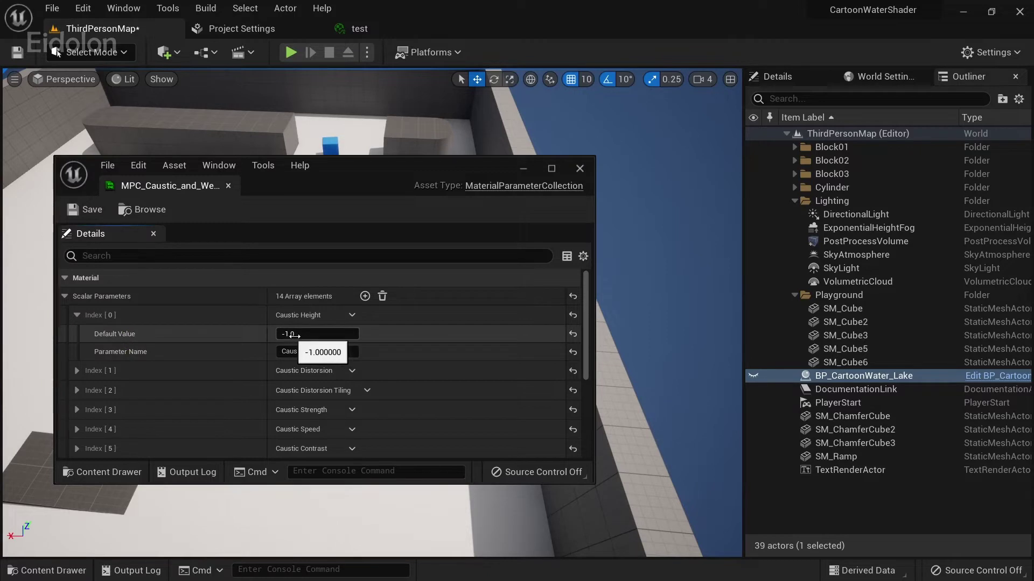
right_drag(635, 345, 716, 355)
right_drag(667, 399, 706, 384)
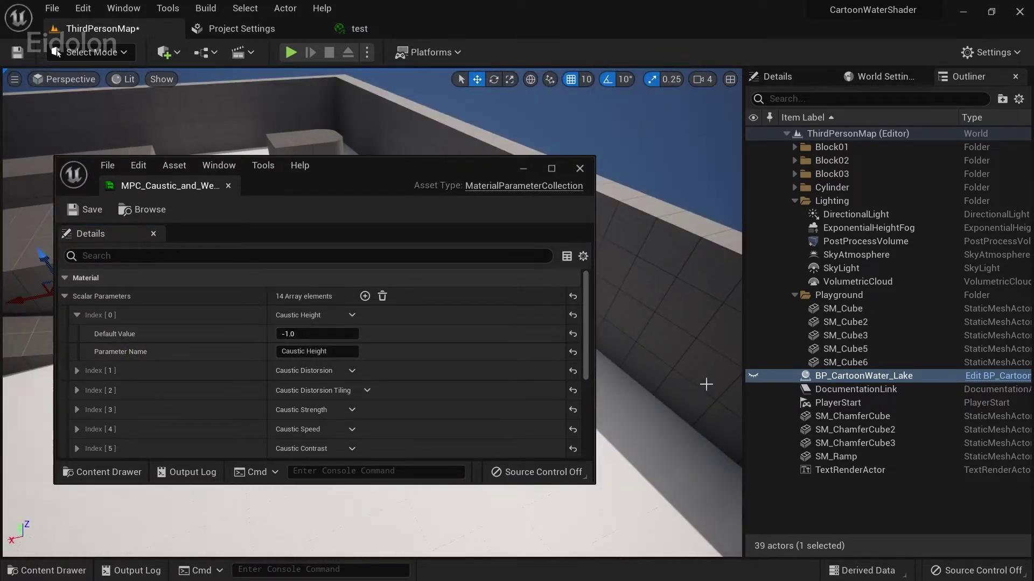
click(635, 425)
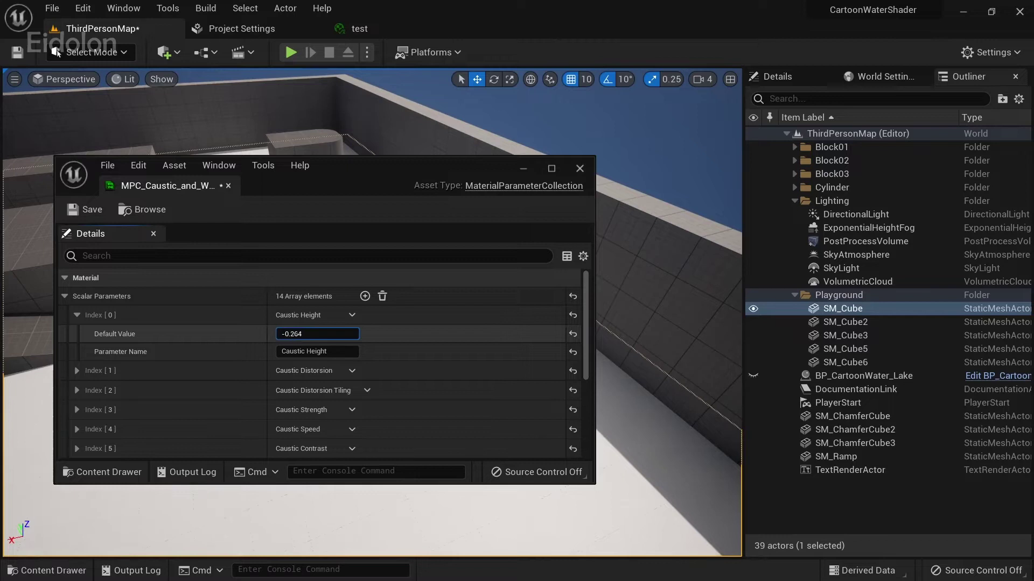
right_drag(624, 474, 629, 436)
drag(385, 171, 325, 145)
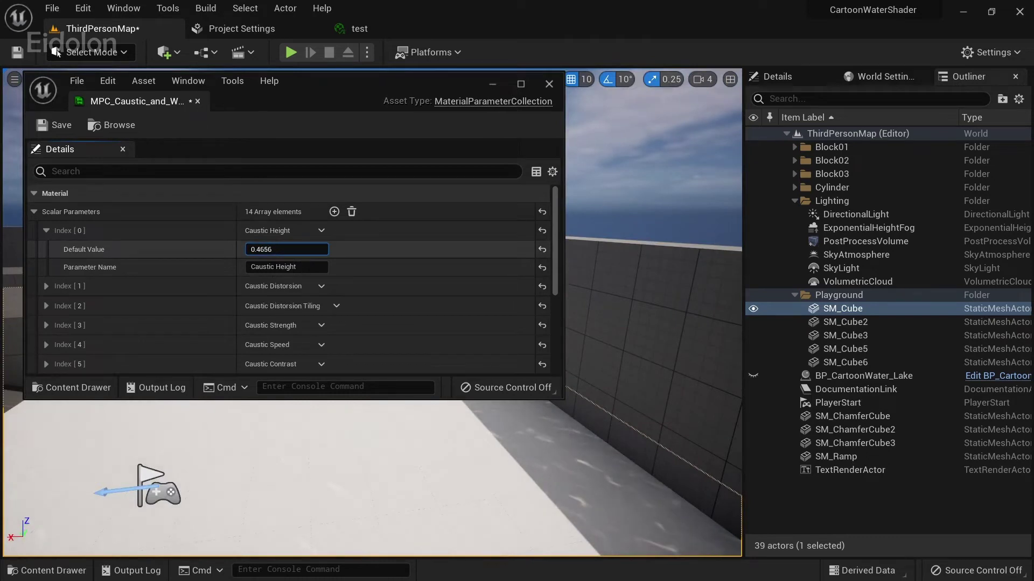
right_drag(585, 472, 643, 505)
drag(286, 249, 282, 249)
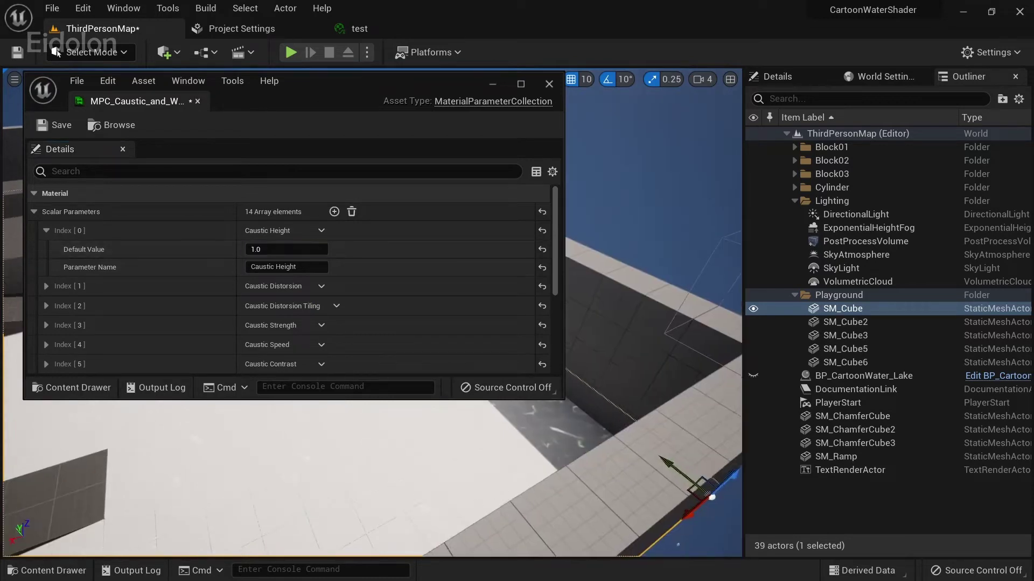
right_drag(585, 472, 570, 463)
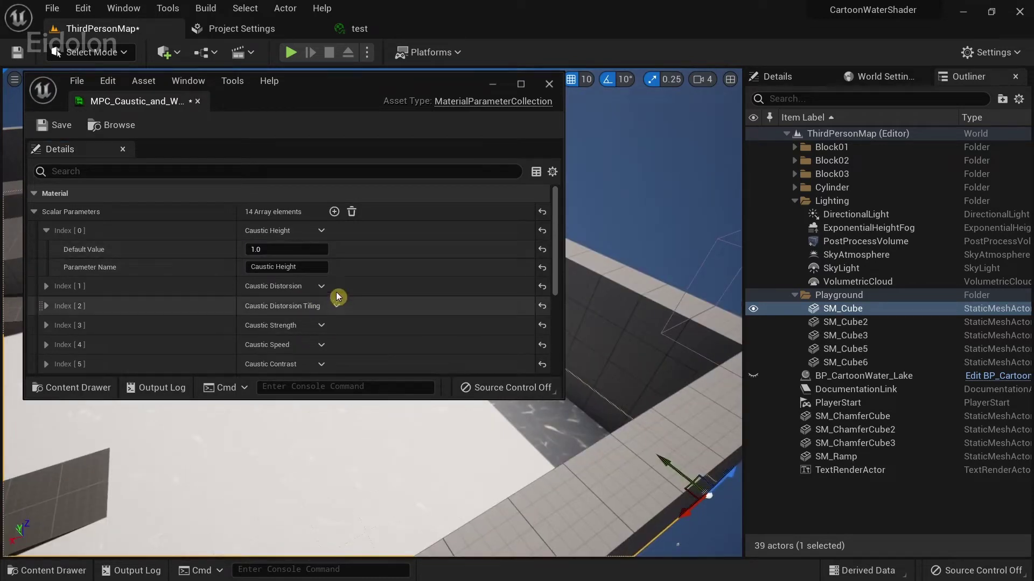
Step: Review the other caustic and wetness scalar parameters in MPC_Caustic_and_Wetness and close the collection
scroll(336, 291, down, 4)
scroll(327, 282, up, 5)
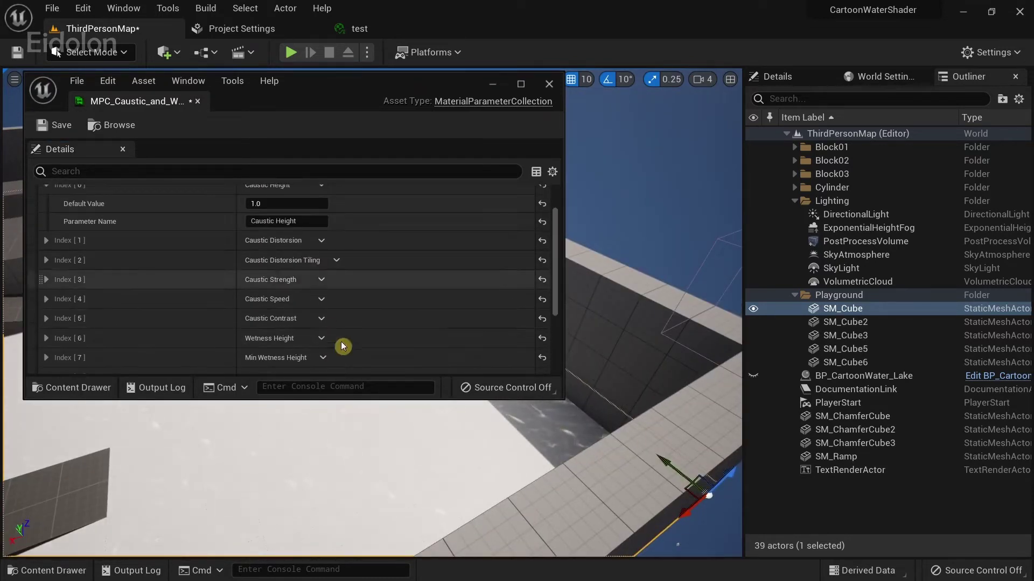
click(46, 232)
scroll(307, 269, down, 4)
scroll(334, 284, up, 4)
scroll(312, 296, down, 4)
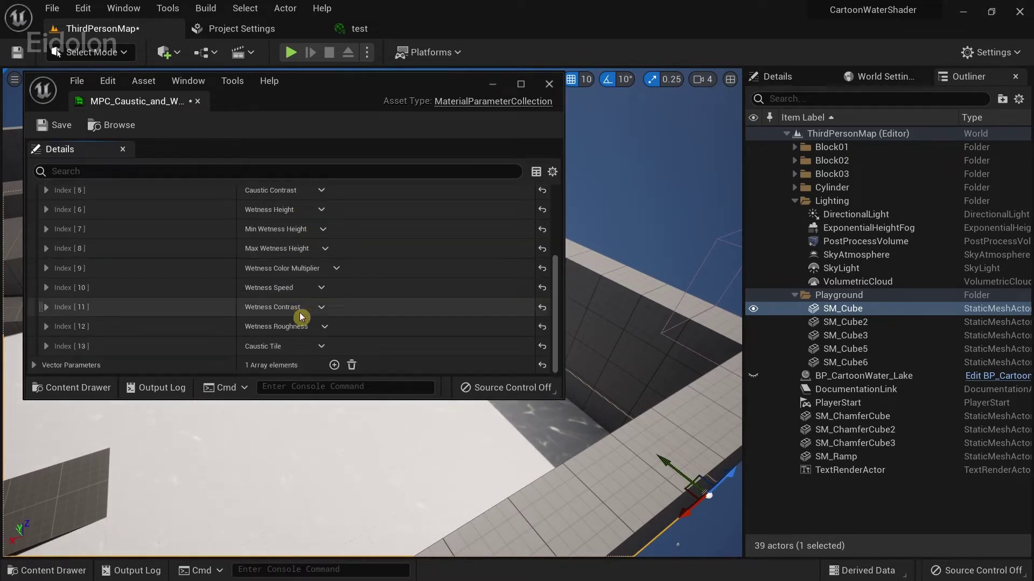
scroll(282, 286, up, 4)
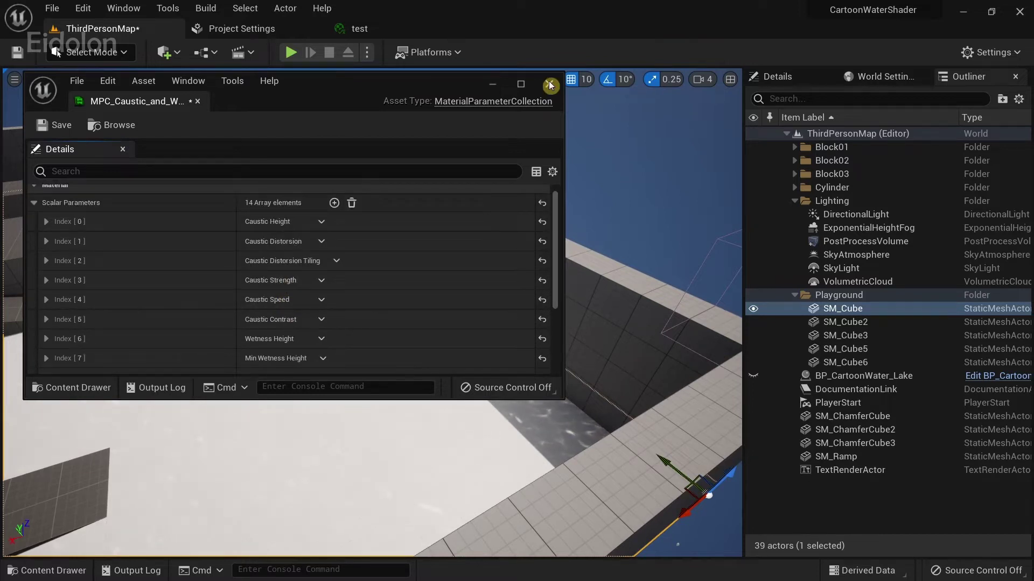
click(551, 85)
Step: Make BP_CartoonWater_Lake visible again in the level and inspect the water across the arena
right_drag(593, 237, 593, 258)
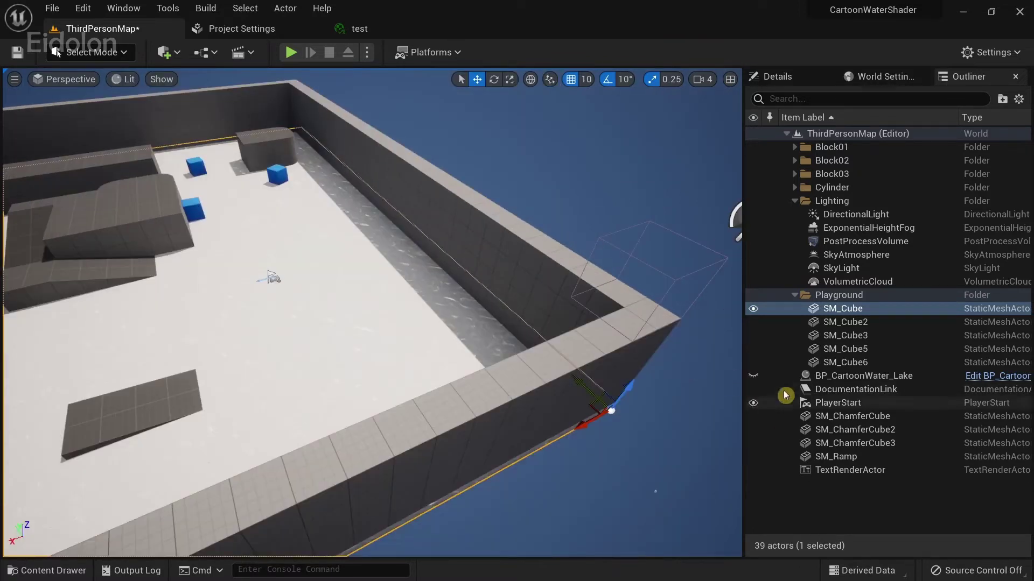
click(753, 376)
scroll(285, 341, down, 8)
right_drag(371, 312, 140, 296)
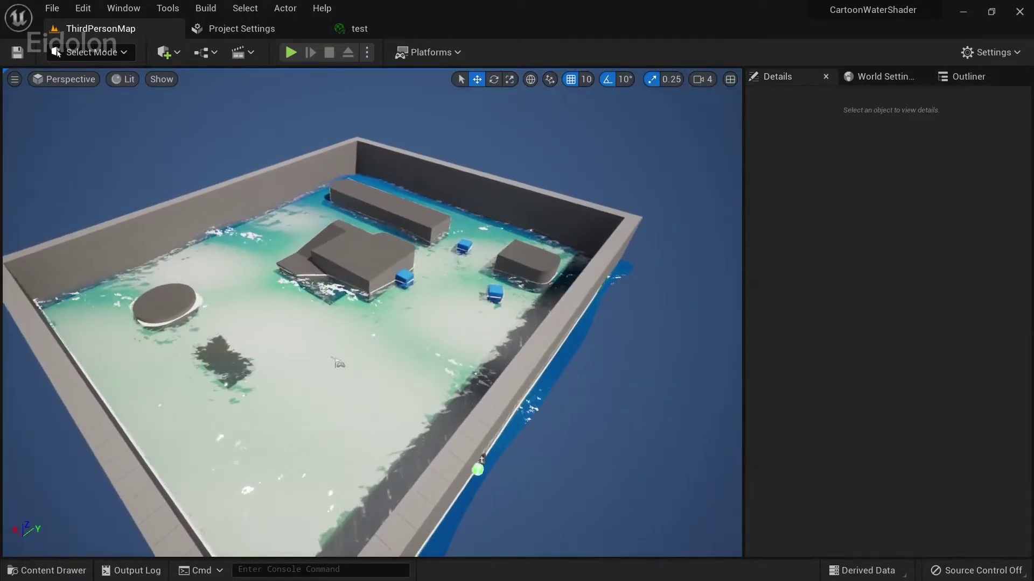
mouse_move(372, 313)
right_down()
mouse_move(380, 355)
mouse_move(425, 404)
mouse_move(388, 301)
mouse_move(415, 280)
mouse_move(393, 253)
mouse_move(372, 326)
right_up()
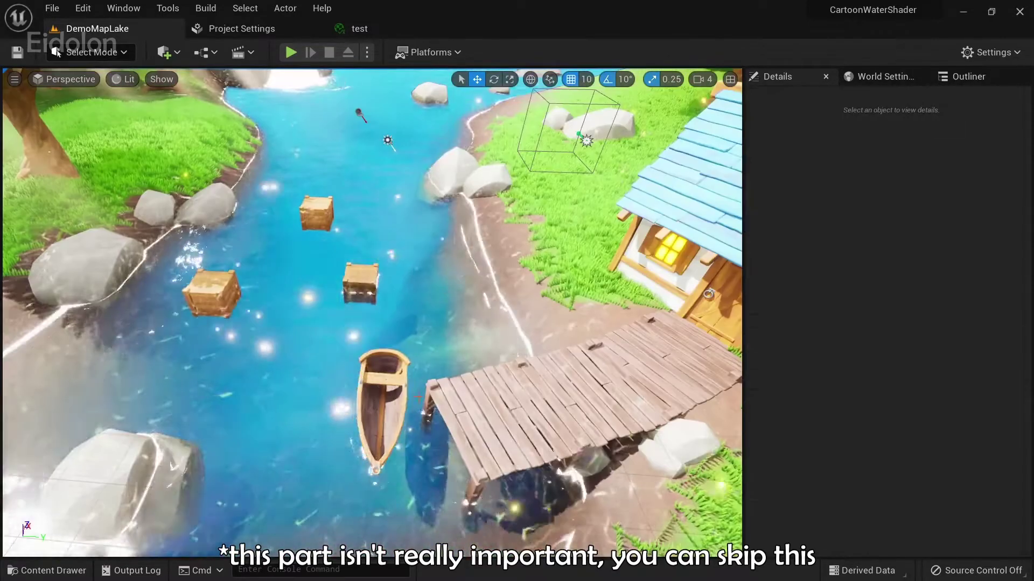
Step: Copy the rowboat from DemoMapLake into ThirdPersonMap and position BP_Rowboat in the arena's lake
click(379, 385)
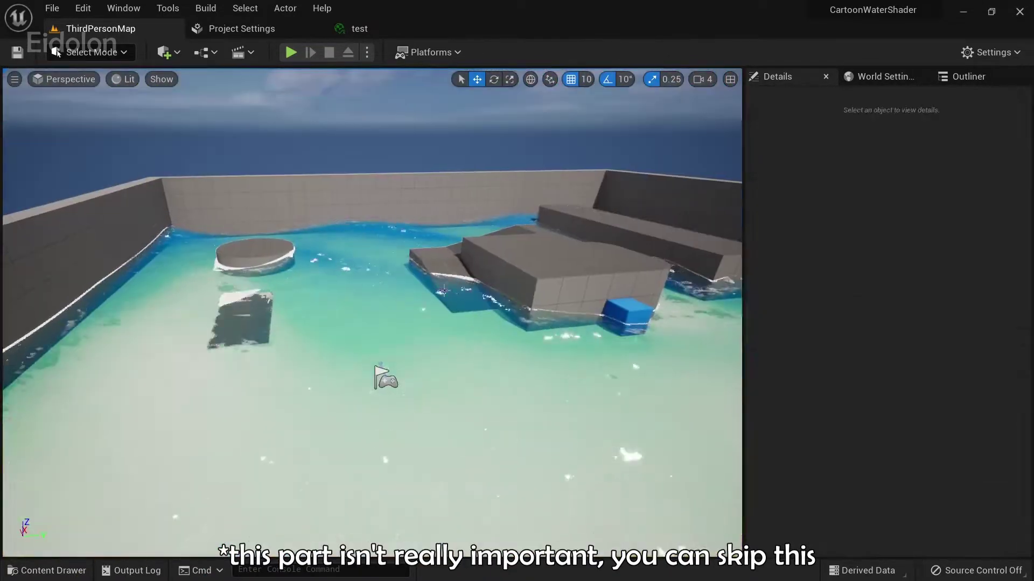
click(968, 77)
drag(866, 309, 840, 281)
double_click(850, 296)
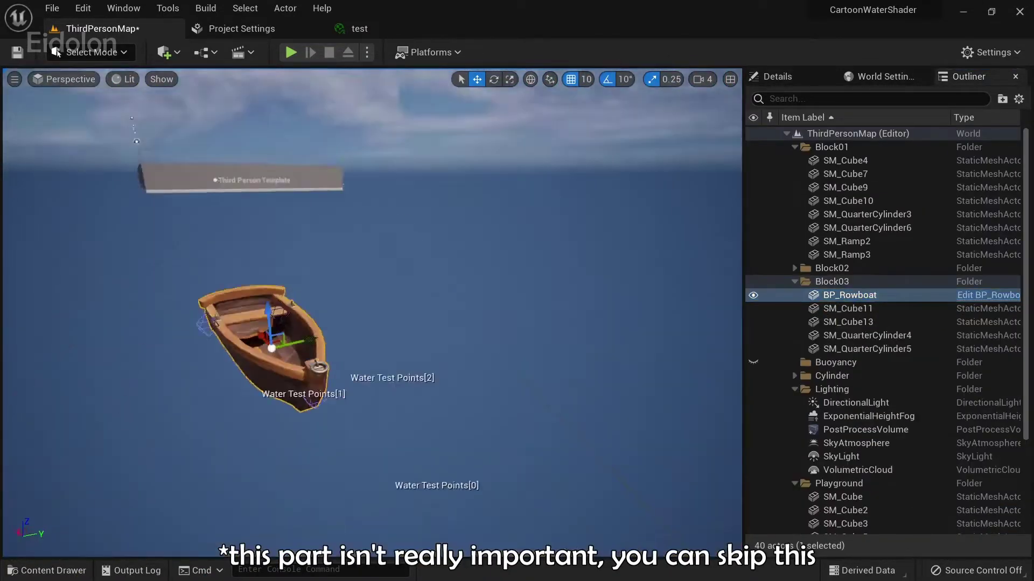
right_drag(371, 312, 508, 295)
drag(507, 296, 231, 296)
Step: Play the level to test the rowboat in the lake water and stop the session
click(777, 76)
click(291, 52)
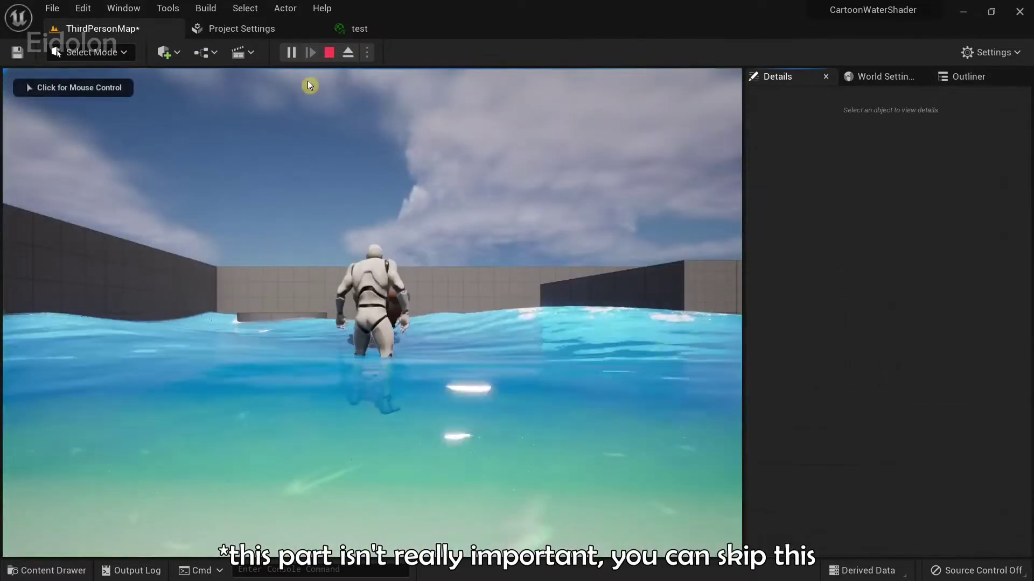
click(329, 52)
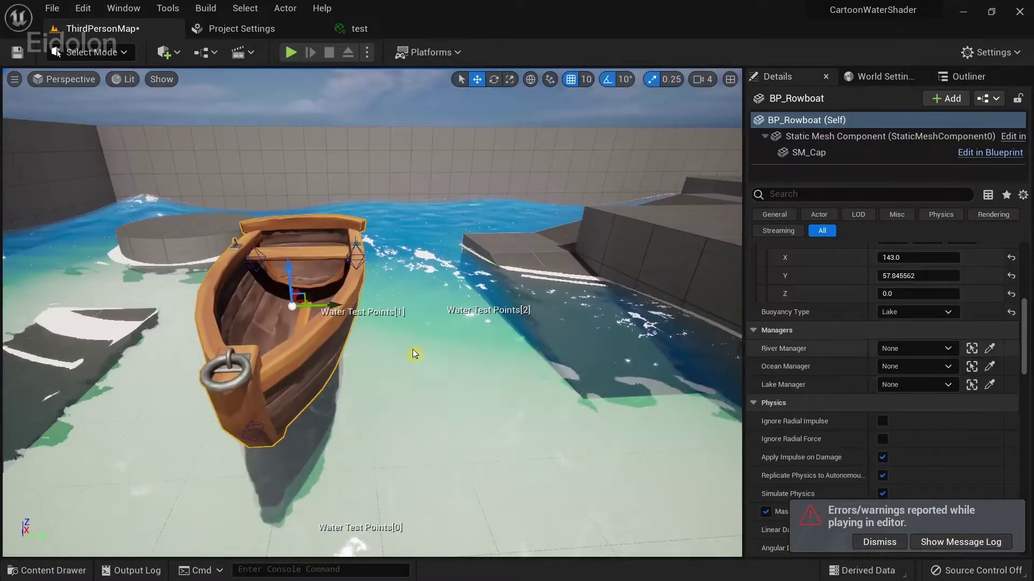
Step: Open the pack's CartoonWaterShader/Blueprints/Buoyancy folder
mouse_move(490, 244)
right_down()
mouse_move(469, 223)
mouse_move(511, 242)
mouse_move(506, 216)
mouse_move(489, 328)
mouse_move(533, 339)
mouse_move(495, 317)
mouse_move(495, 253)
right_up()
click(77, 569)
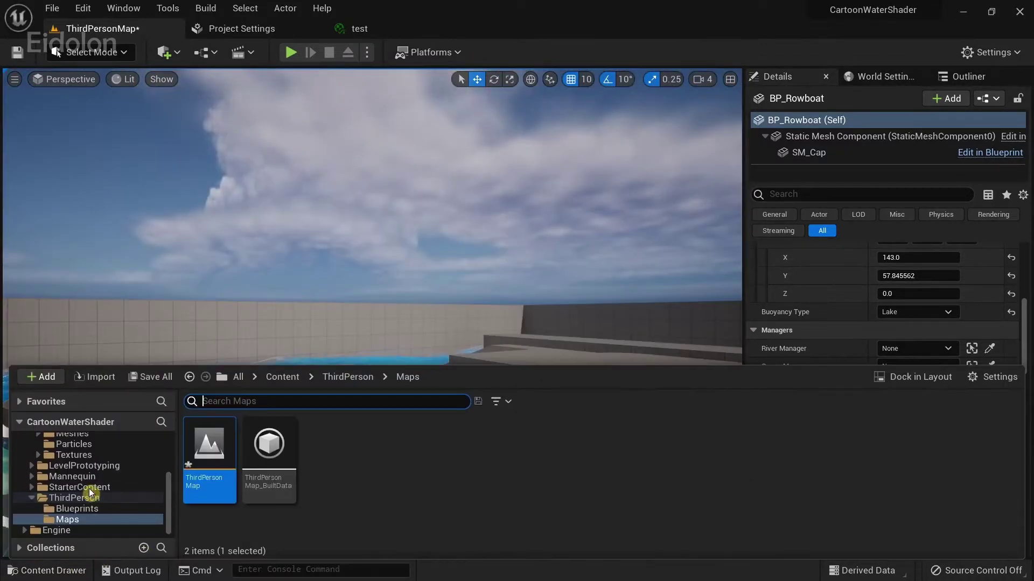
scroll(92, 488, up, 5)
click(114, 466)
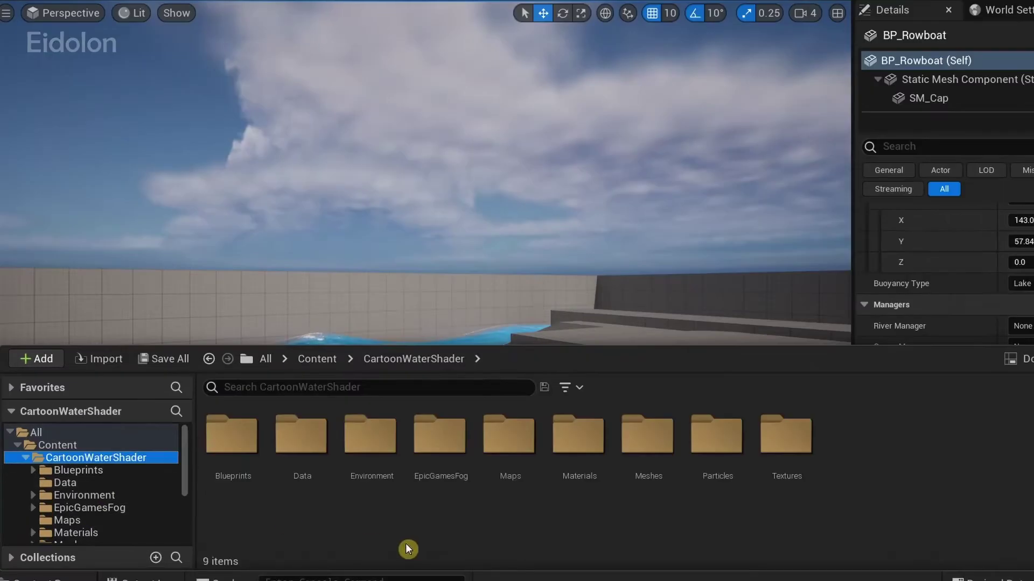
double_click(260, 474)
click(232, 439)
double_click(231, 438)
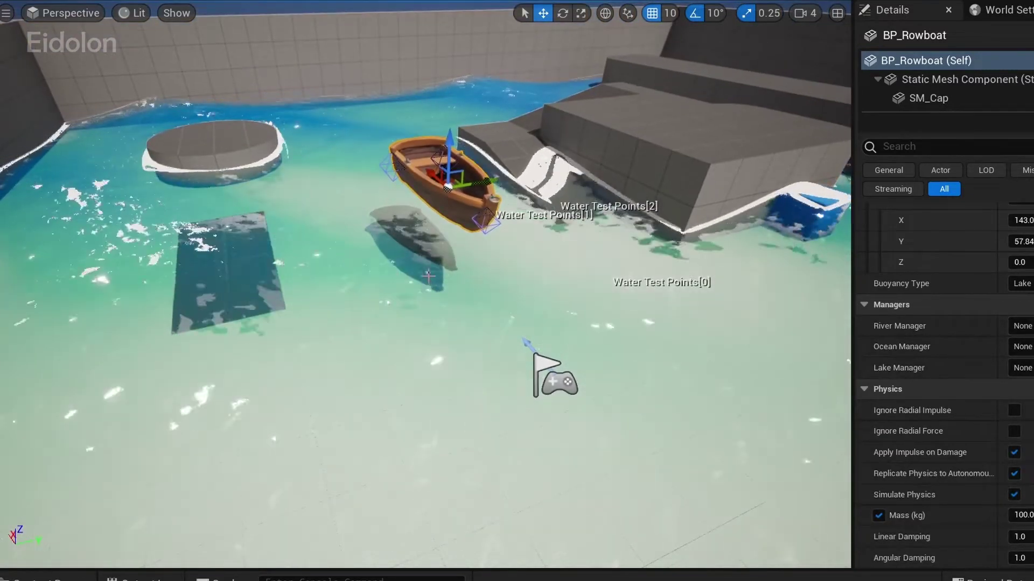
Step: Place BP_LakeManager and BP_BuoyantActor from the Buoyancy folder in the arena's lake near the rowboat
key(ctrl+space)
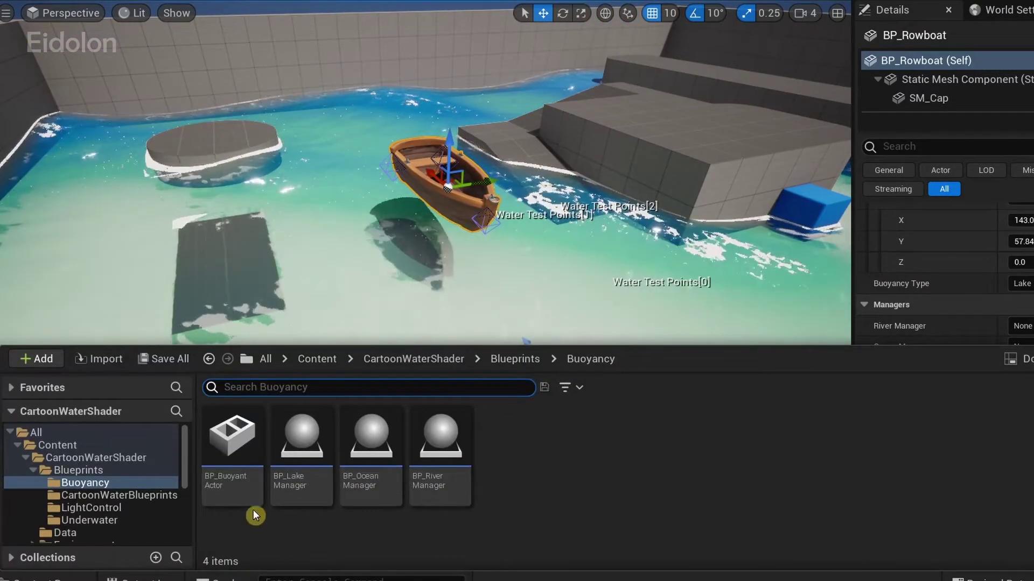
drag(301, 424, 380, 179)
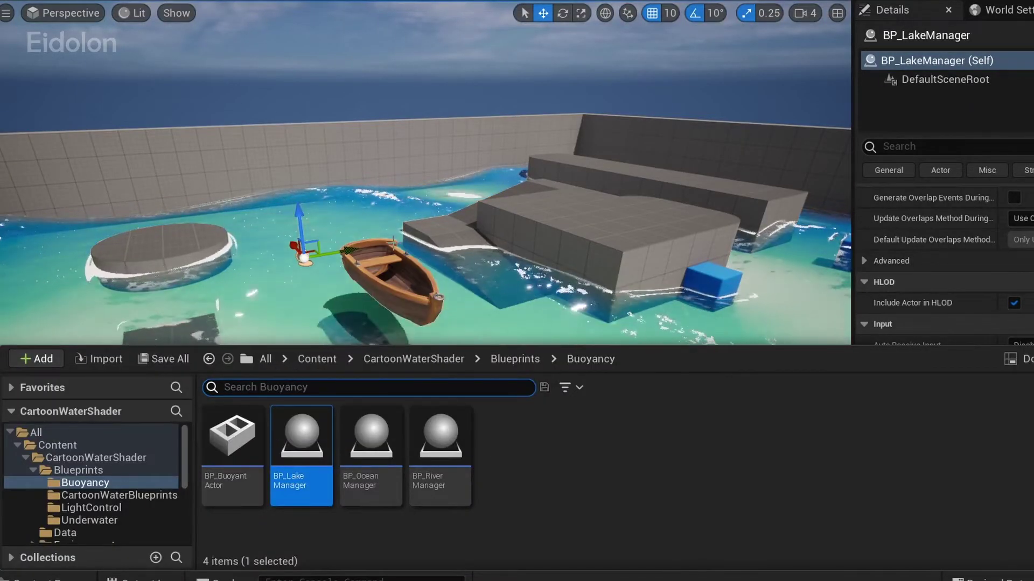
mouse_move(236, 443)
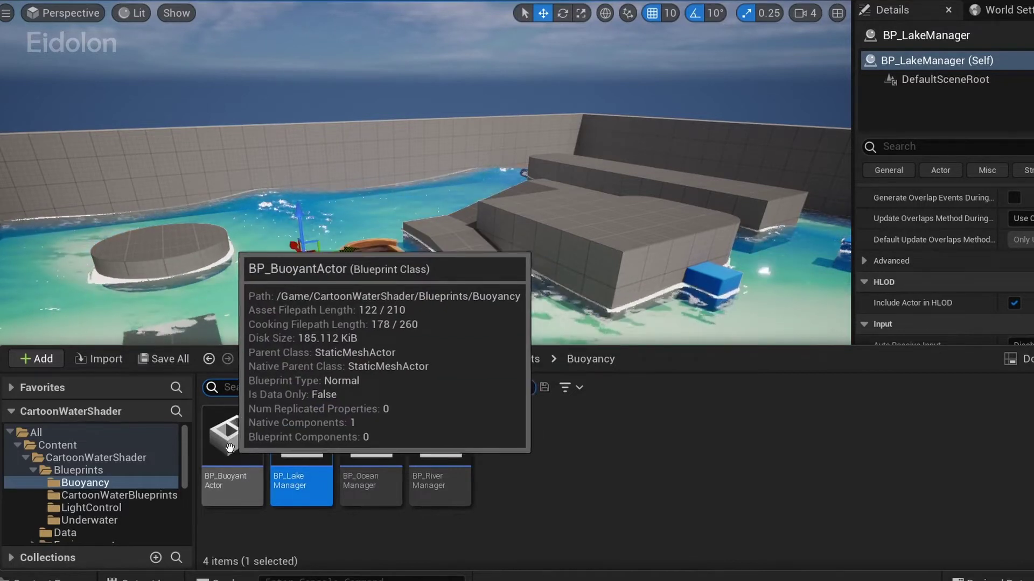
drag(301, 351, 501, 317)
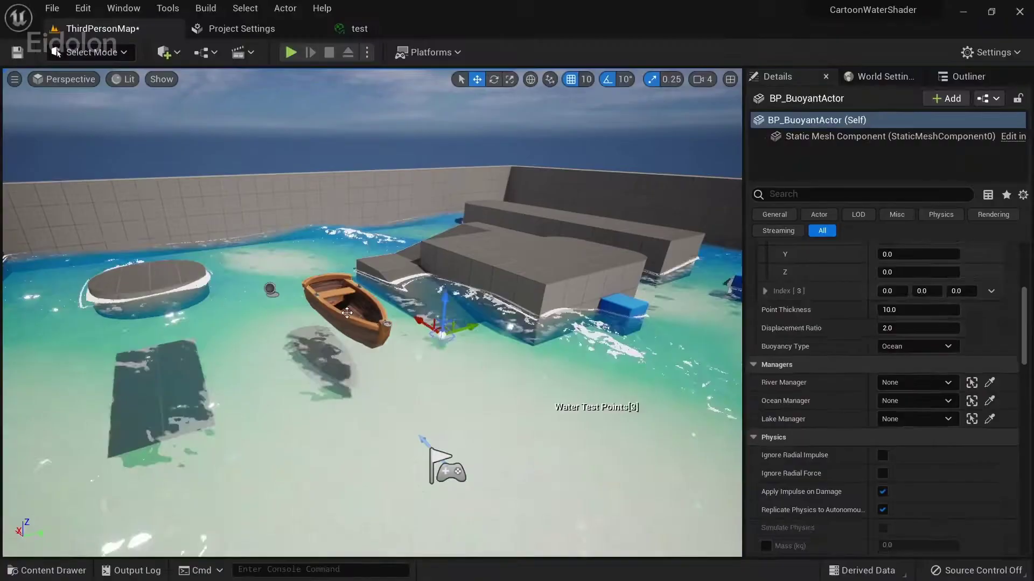
Step: Delete BP_Rowboat from the level
click(441, 266)
key(w)
right_drag(392, 291, 392, 269)
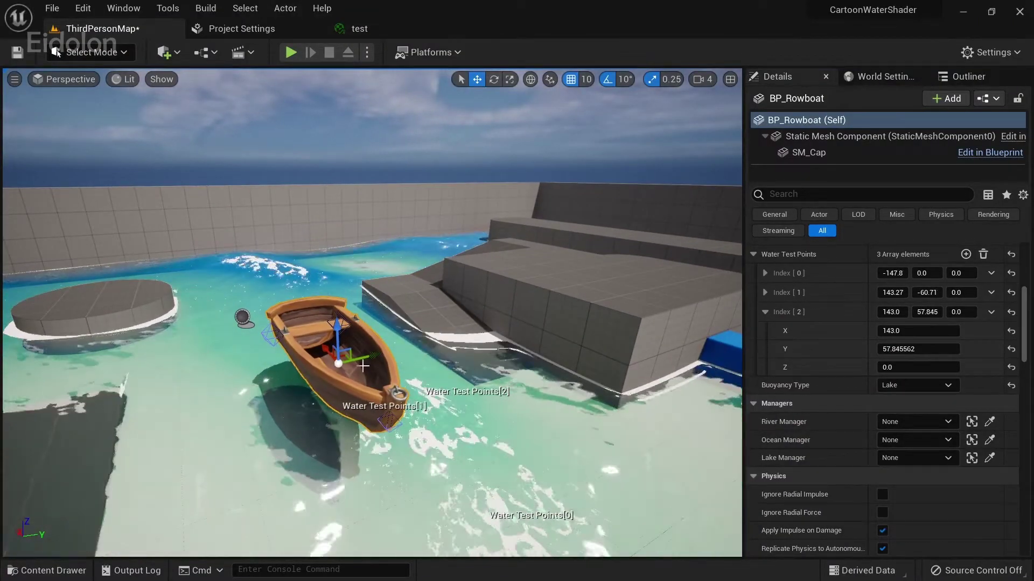
key(Delete)
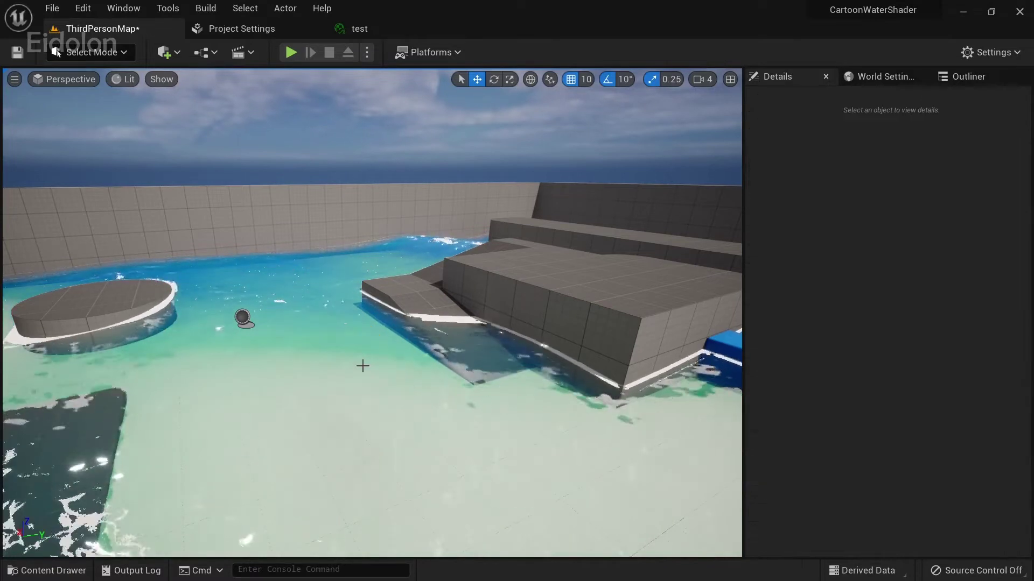
Step: Focus on BP_BuoyantActor in the level and assign the traditional boat model as its static mesh
key(ctrl+space)
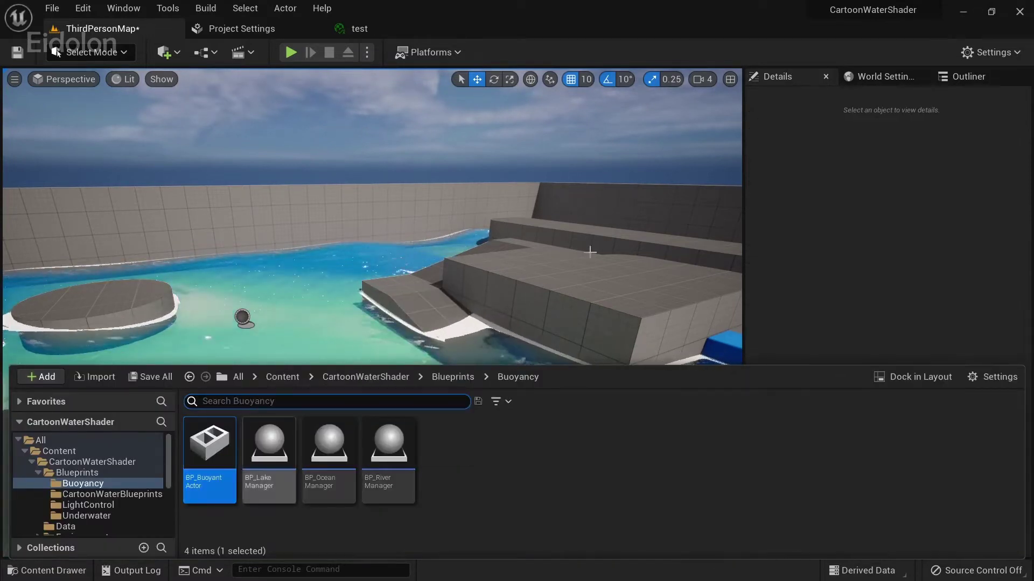
click(939, 76)
double_click(886, 293)
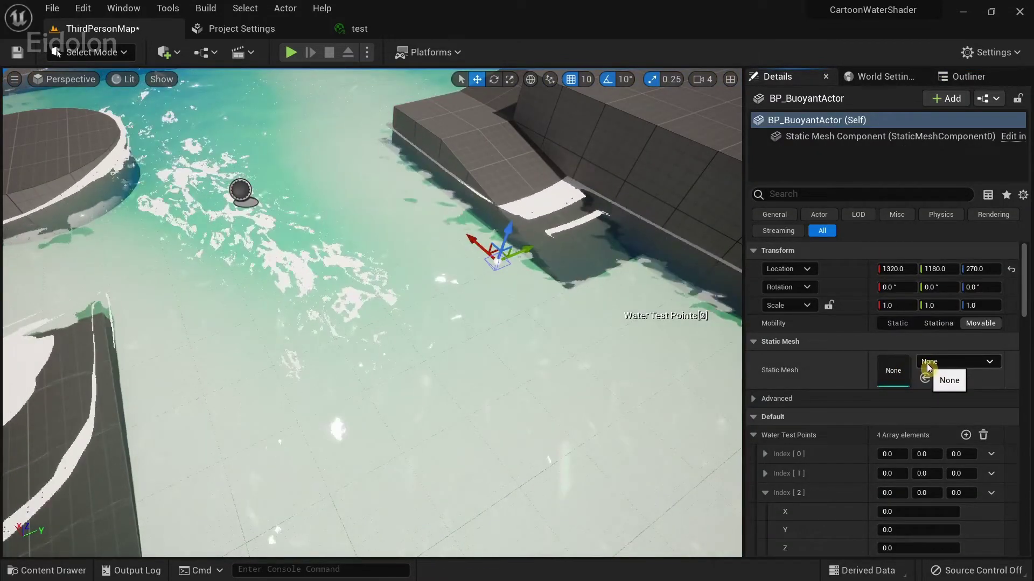
right_drag(507, 233, 555, 232)
key(s)
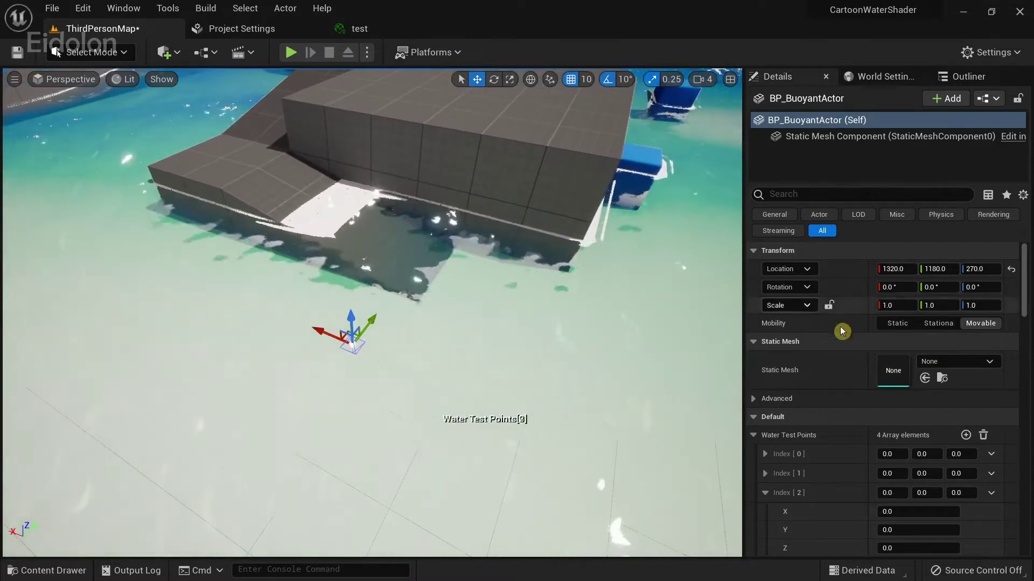
click(981, 369)
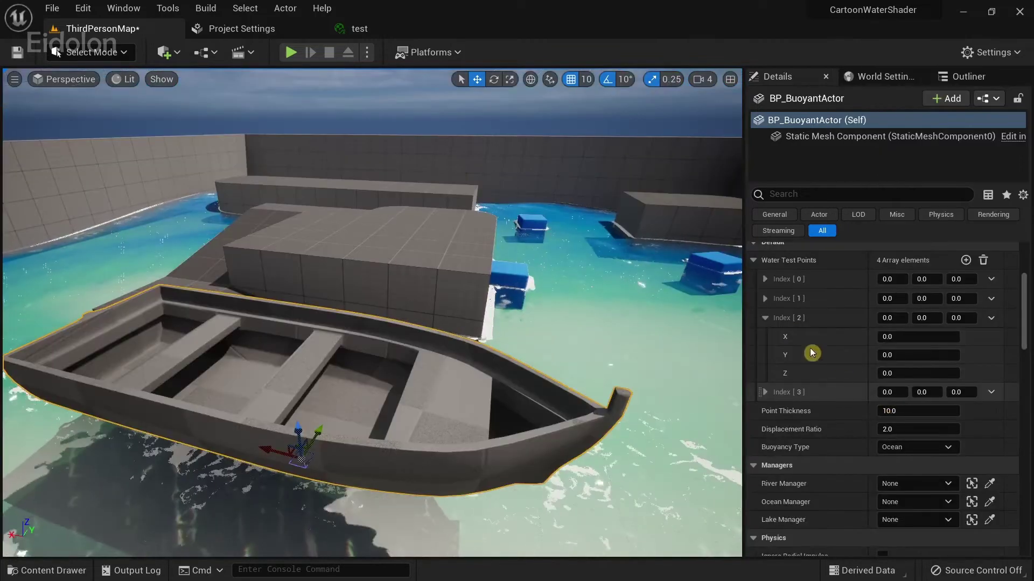
Step: Move the boat's first water test point (Index 0) away from the origin by setting its X to 303.90
click(765, 318)
scroll(858, 300, up, 1)
scroll(818, 290, up, 1)
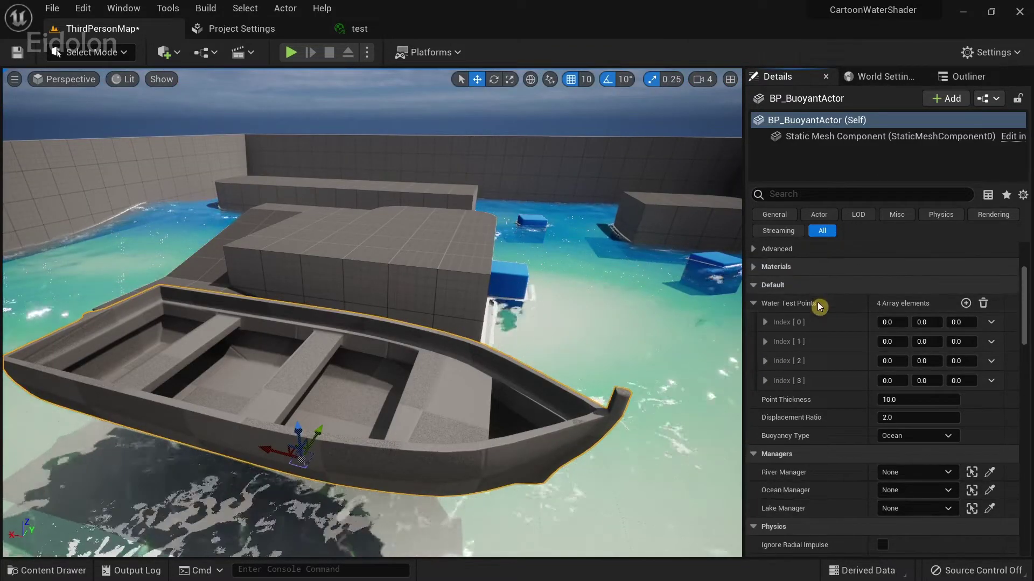
scroll(926, 365, up, 1)
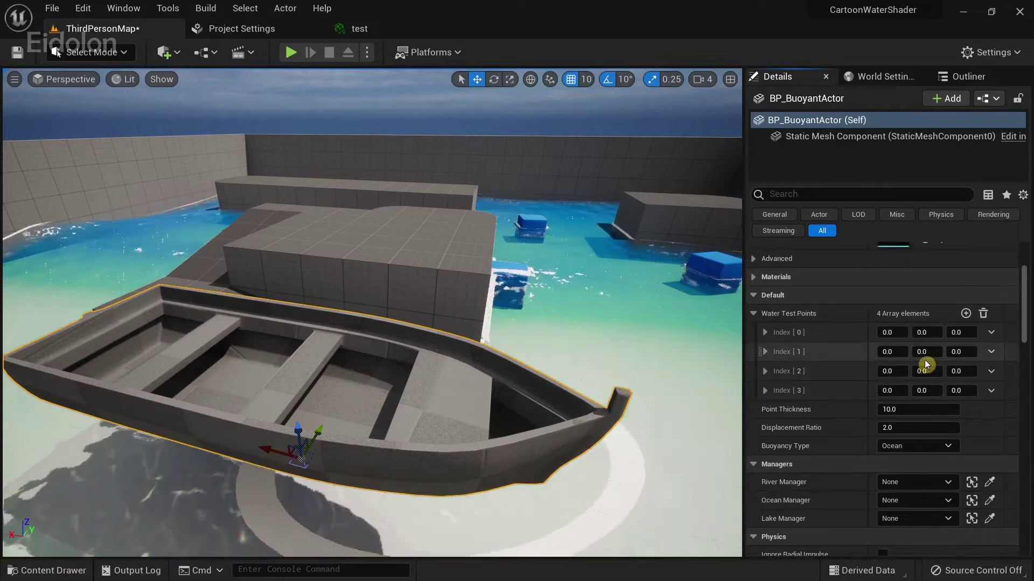
right_drag(371, 313, 401, 436)
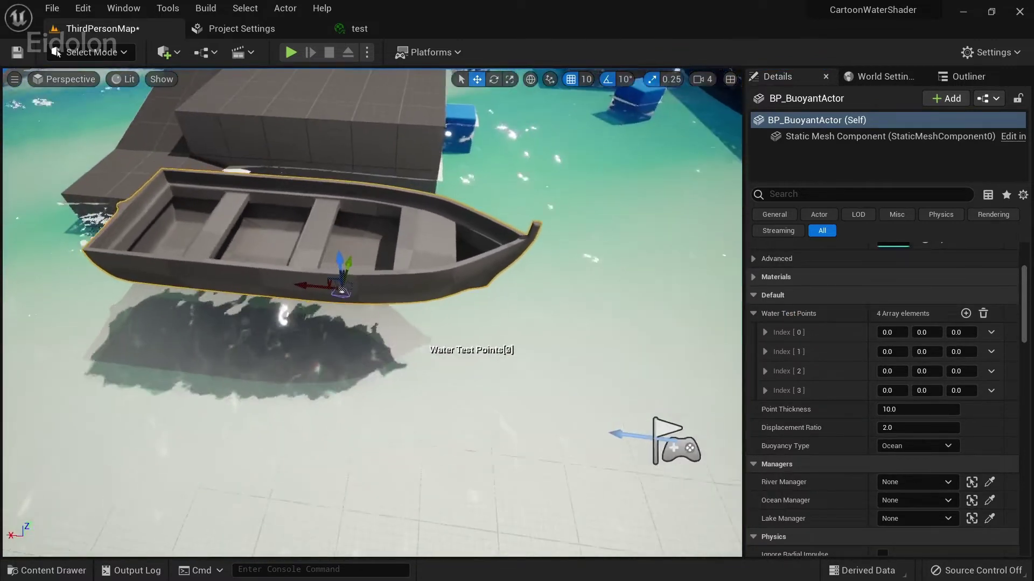
key(w)
right_drag(557, 360, 522, 315)
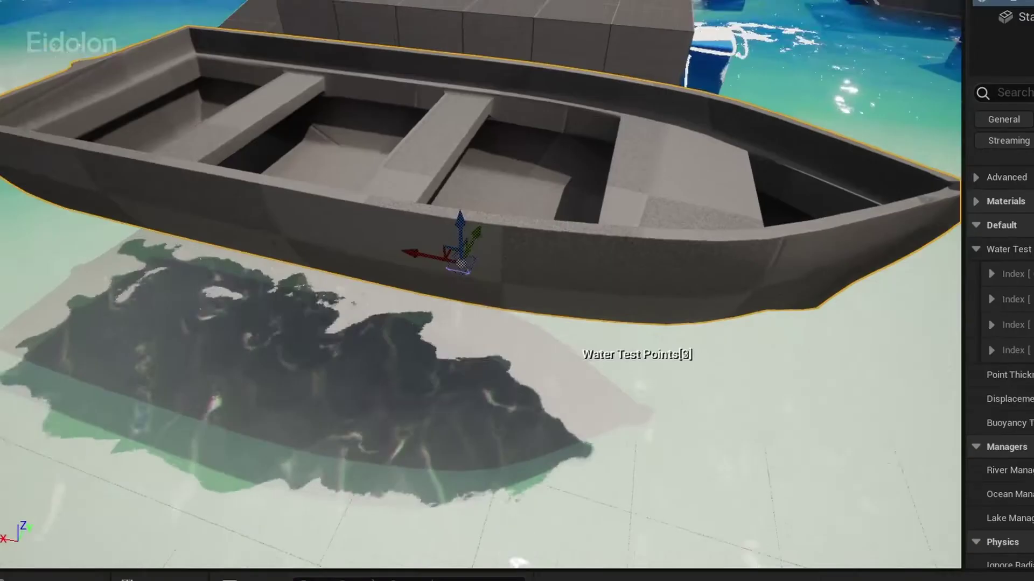
key(w)
mouse_move(485, 388)
right_down()
mouse_move(498, 421)
mouse_move(485, 387)
right_up()
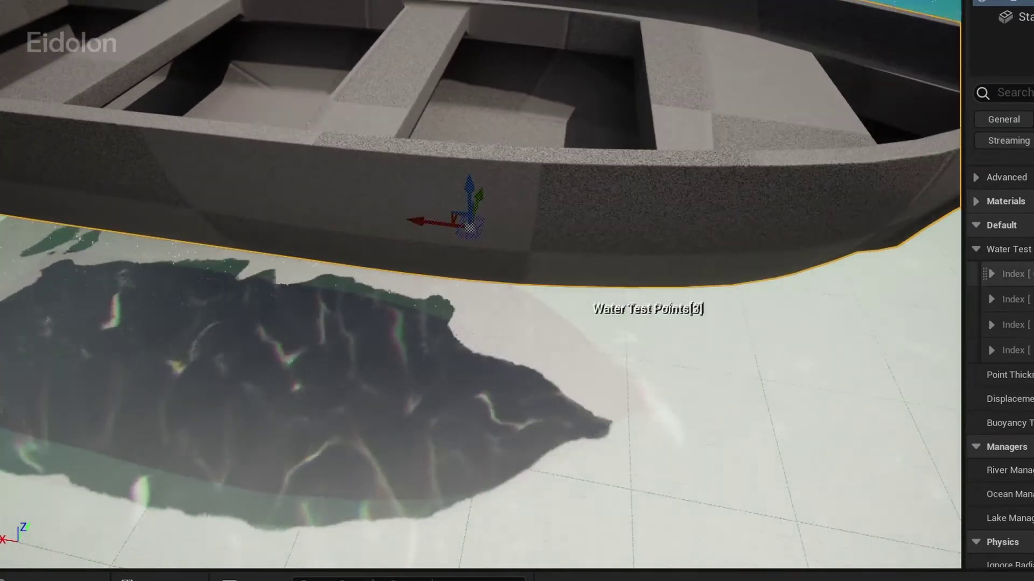
drag(892, 332, 931, 332)
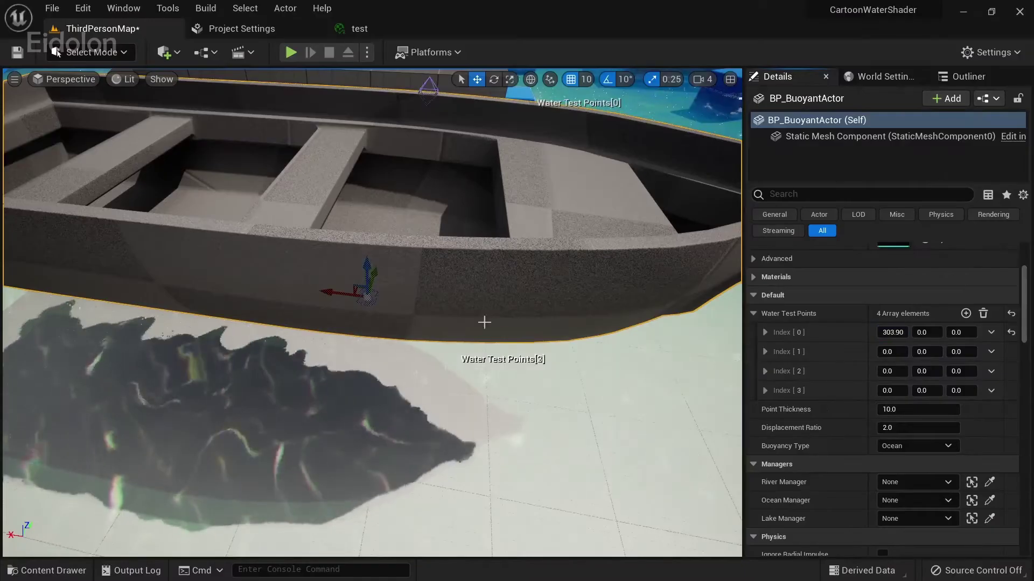
Step: Position the boat's water test points at one end, with Index 0 at X 163.90, Y -290 and Index 3 at X 0, Y -280
right_drag(484, 323, 484, 323)
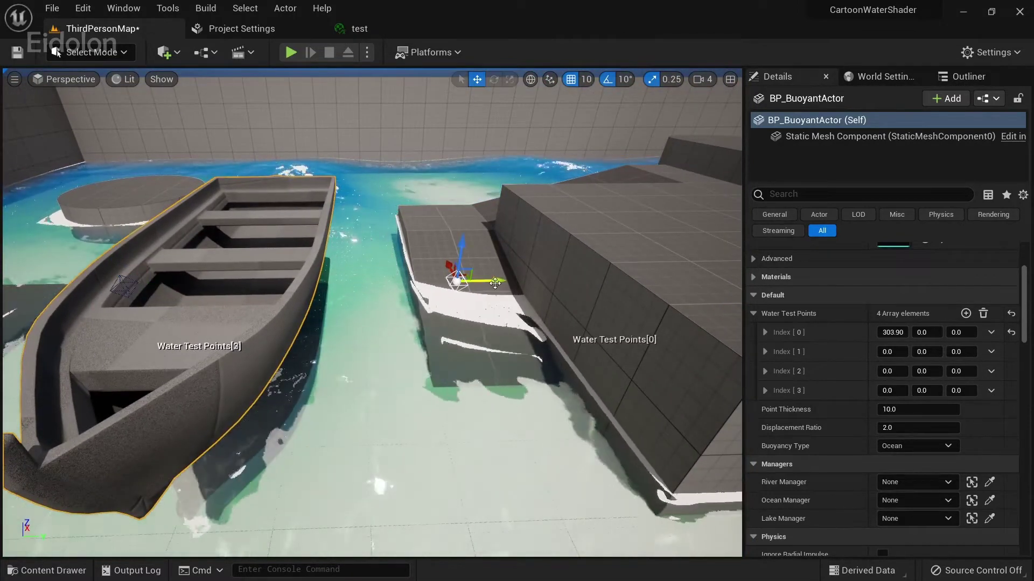
right_drag(484, 323, 484, 323)
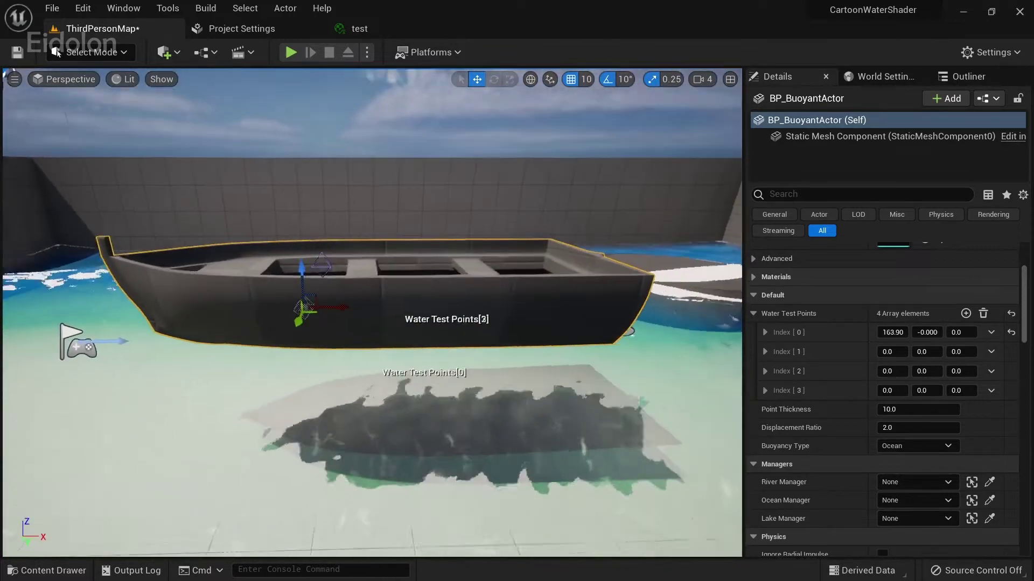
right_drag(344, 273, 344, 273)
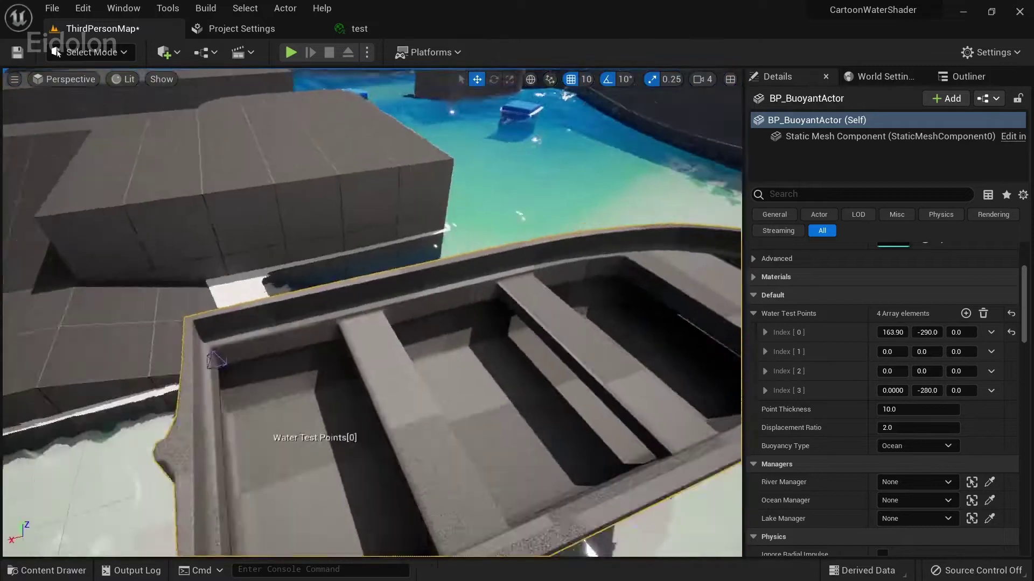
Step: Position water test point Index 1 at about X 80, Y -90, Z -50 and Index 2 at the bow, about X 80, Y 210
right_drag(371, 312, 371, 313)
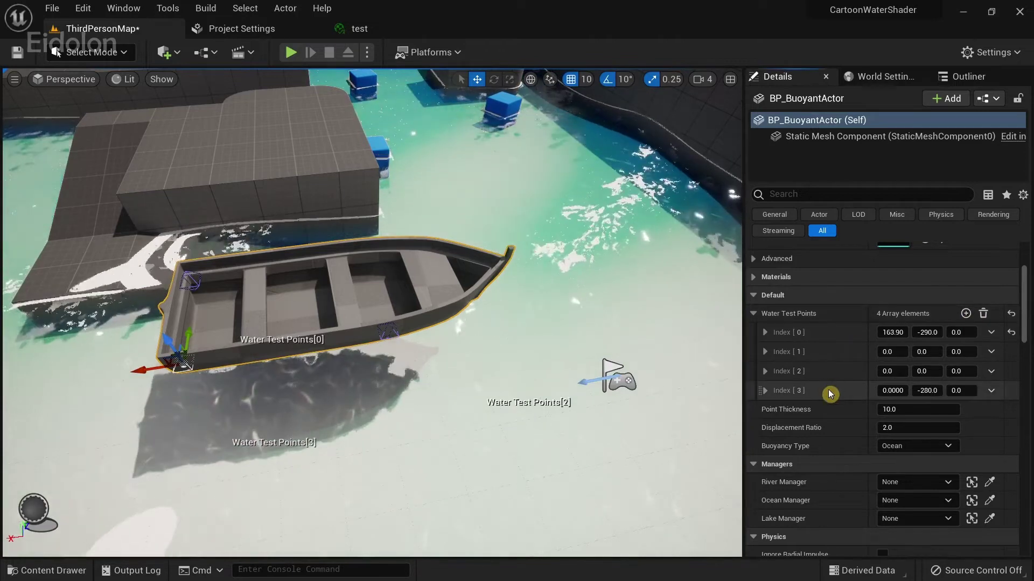
click(991, 390)
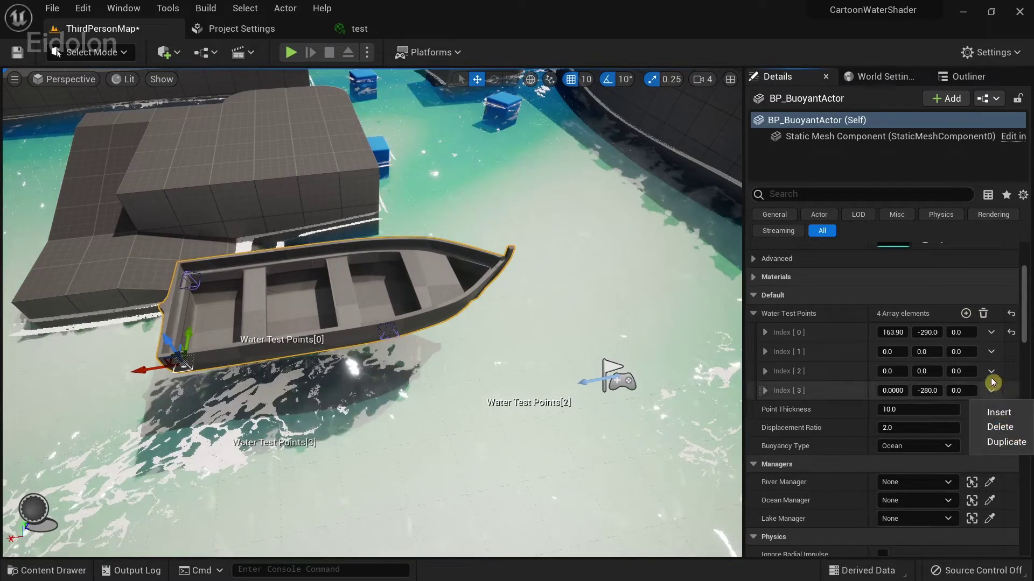
click(992, 393)
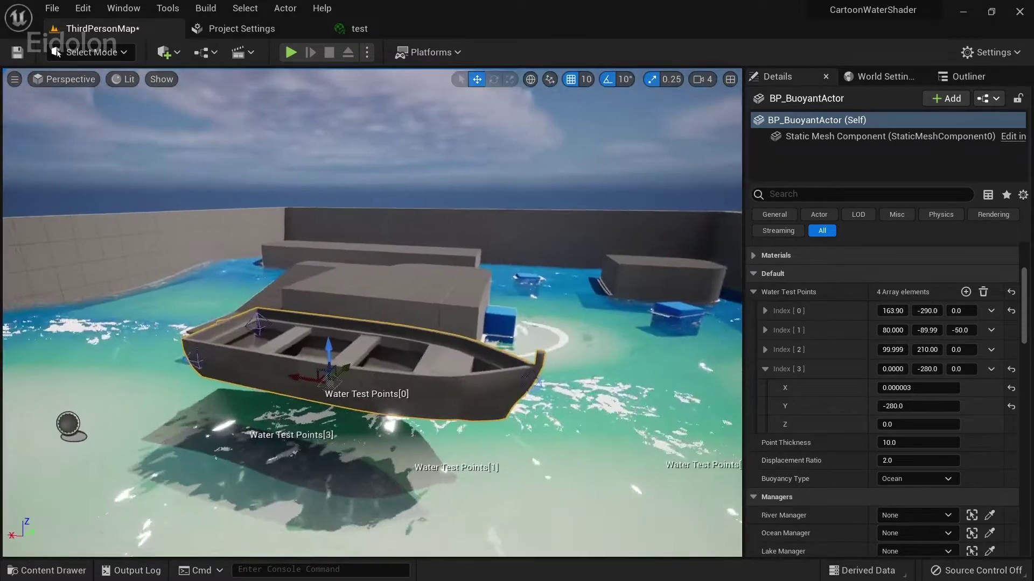
right_drag(503, 346, 387, 347)
right_drag(502, 347, 455, 326)
key(s)
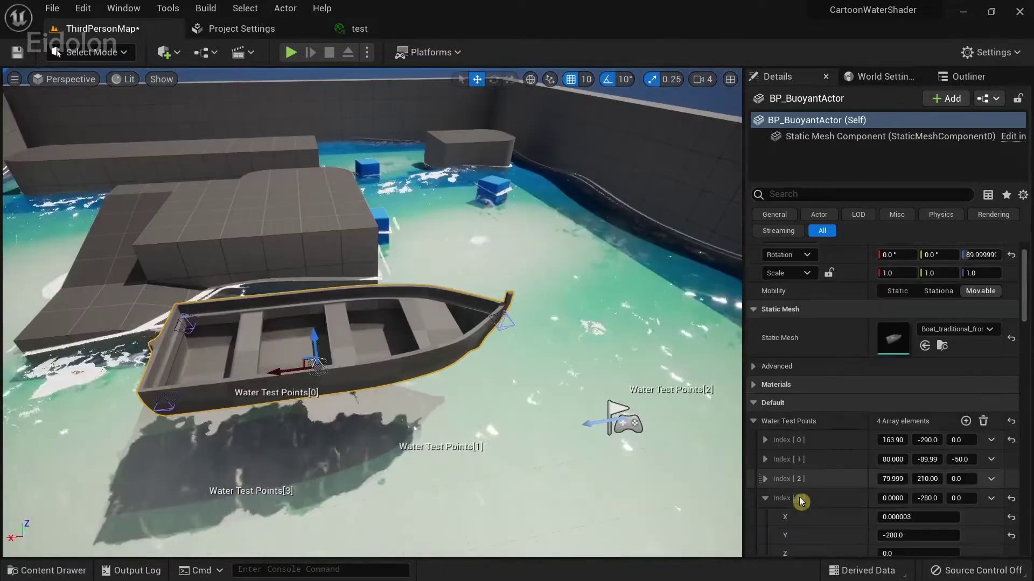
Step: Set the Buoyancy Type of BP_BuoyantActor to Lake
click(764, 498)
scroll(824, 419, down, 3)
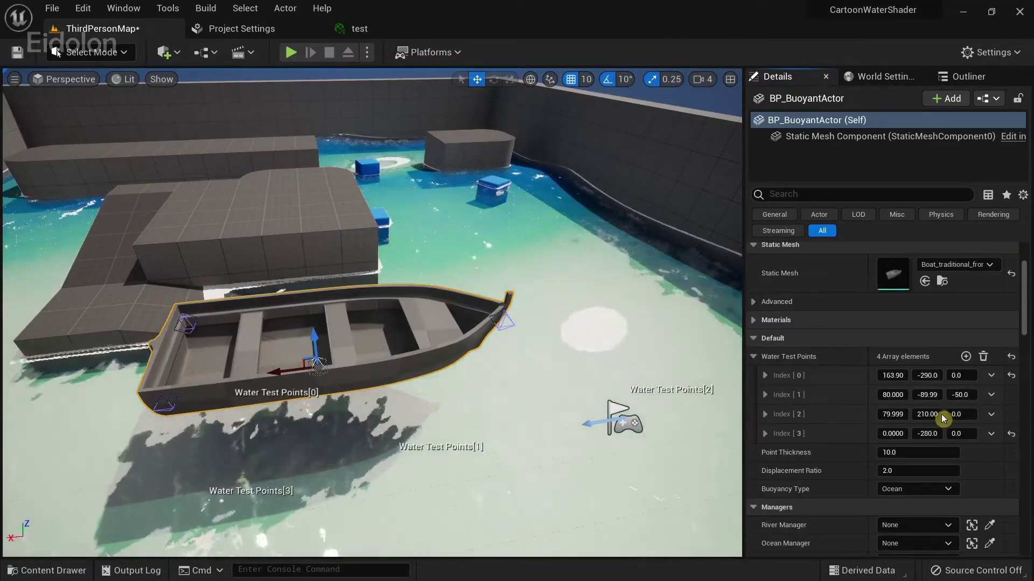
scroll(943, 418, down, 4)
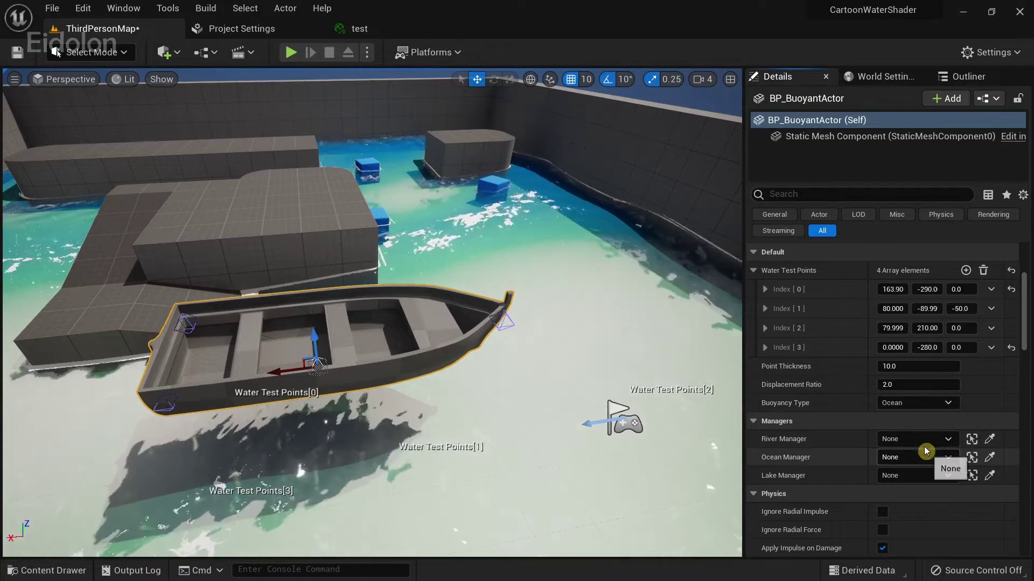
click(906, 405)
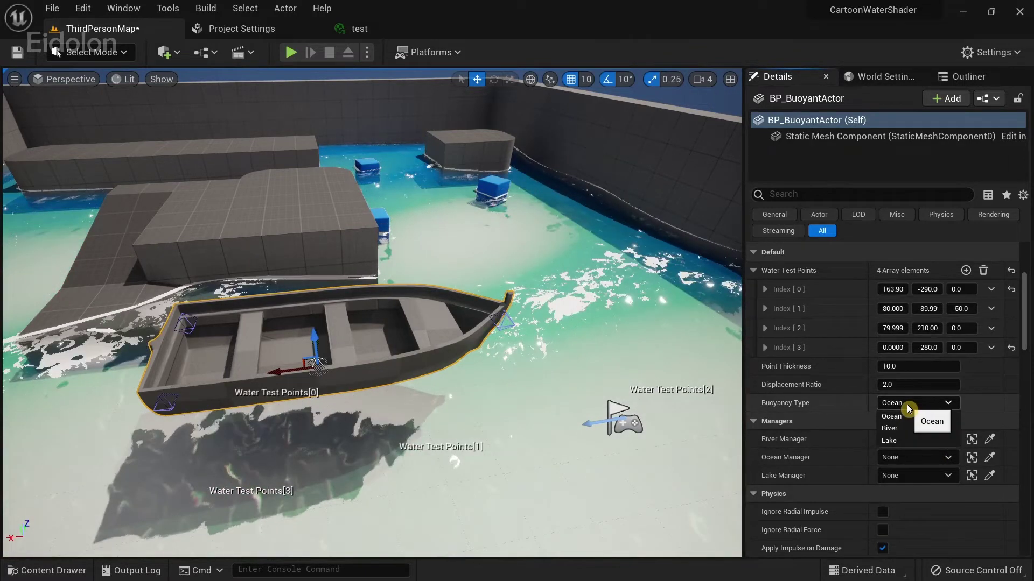
click(896, 438)
Step: Assign the level's BP_LakeManager as the Lake Manager of the boat's BP_BuoyantActor
right_drag(570, 350, 404, 355)
click(354, 370)
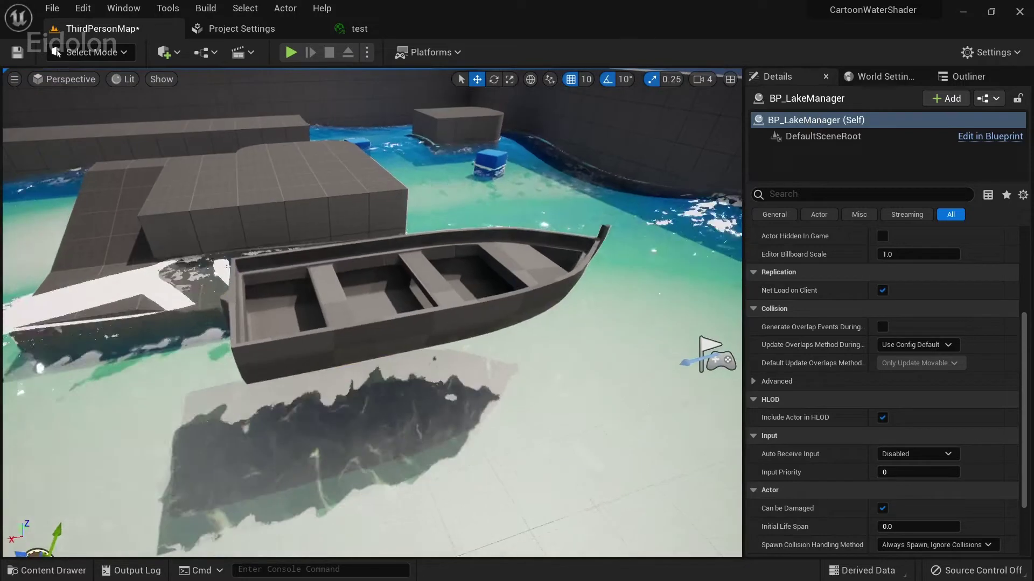
click(377, 302)
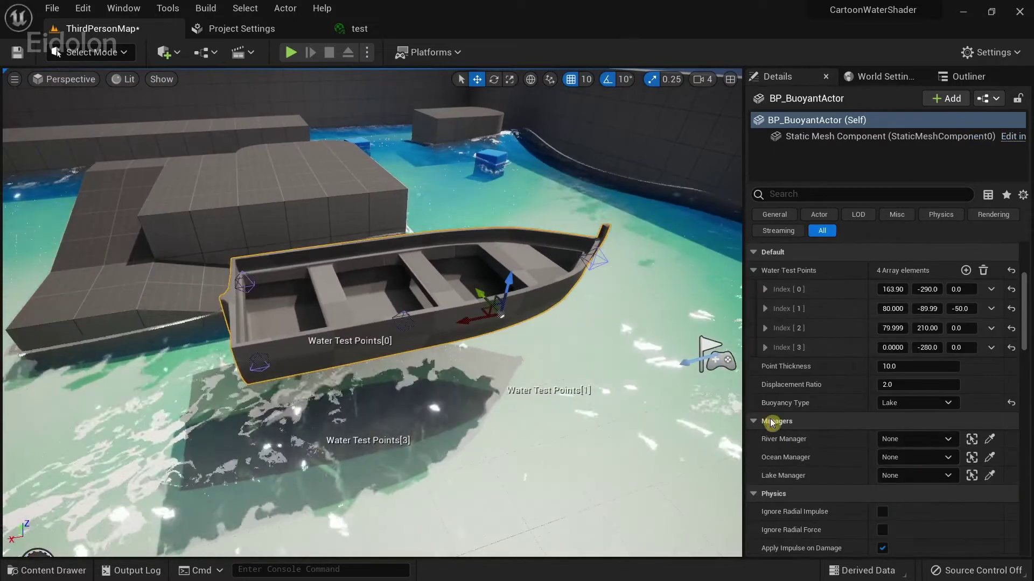
click(908, 479)
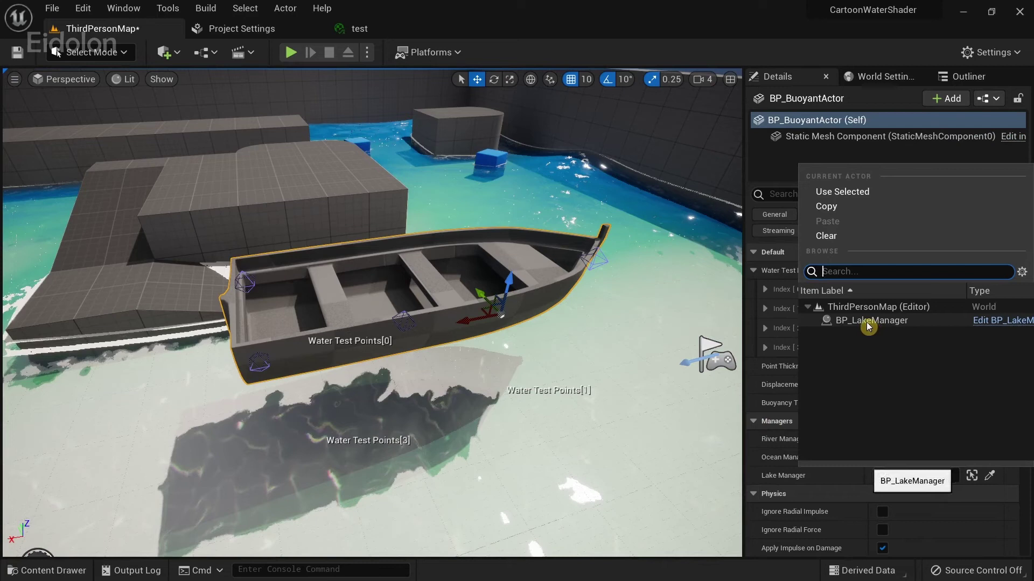
click(889, 321)
Step: Enable Simulate Physics on the boat's BP_BuoyantActor
right_drag(371, 312, 318, 304)
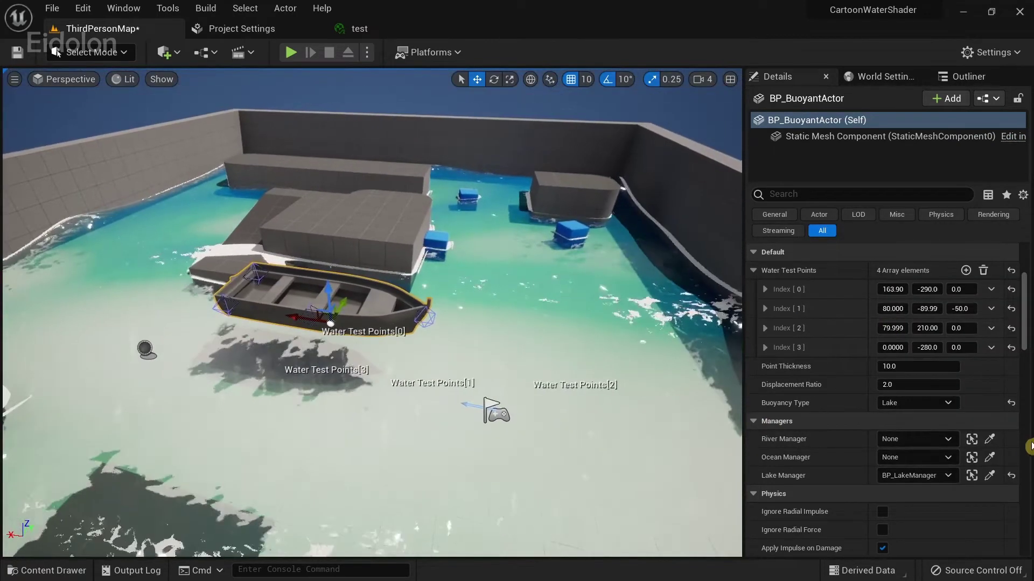
scroll(962, 441, down, 5)
scroll(960, 440, down, 1)
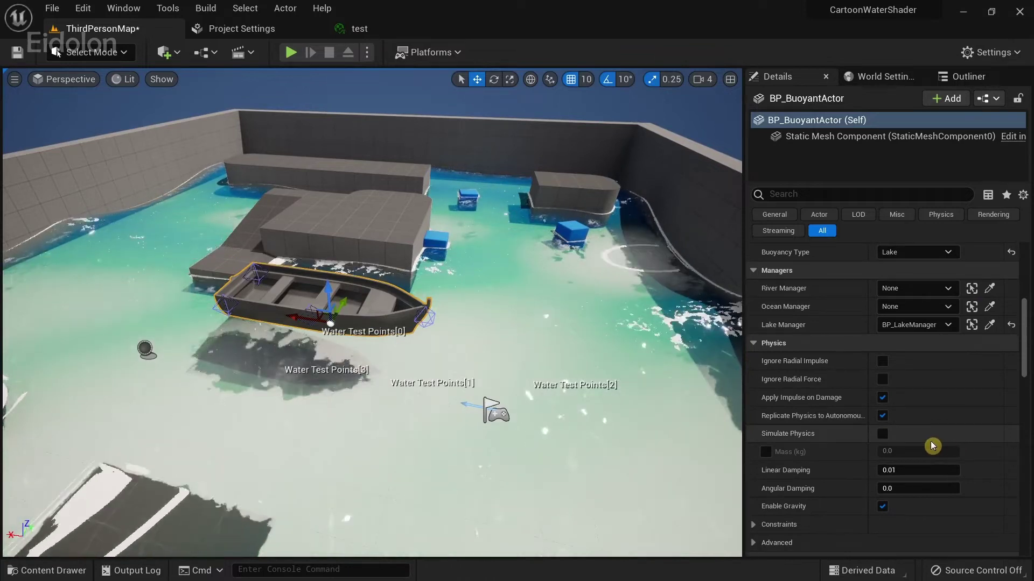
click(883, 434)
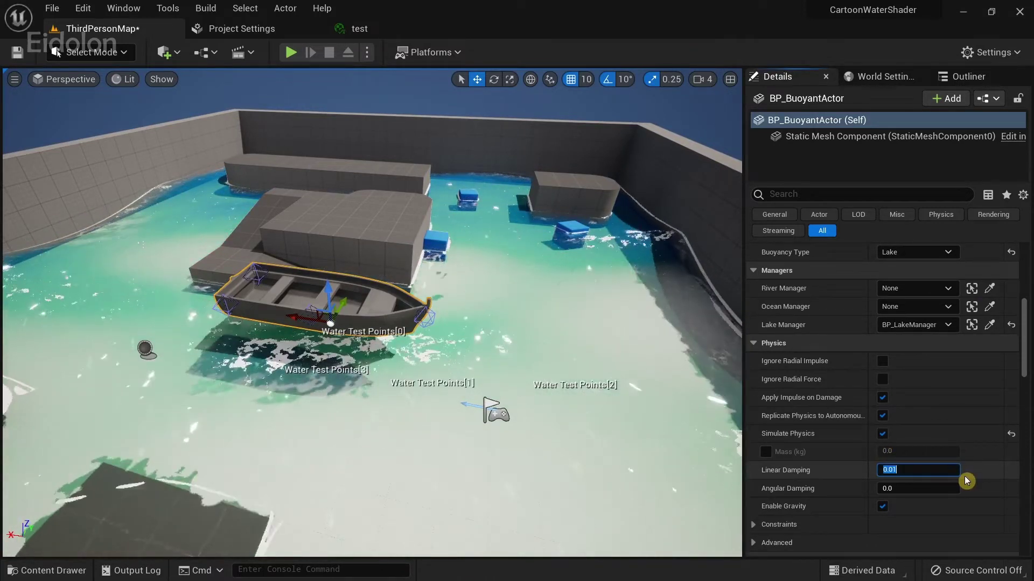
Step: Set the boat's Linear Damping and Angular Damping both to 1.0
text(1)
click(931, 490)
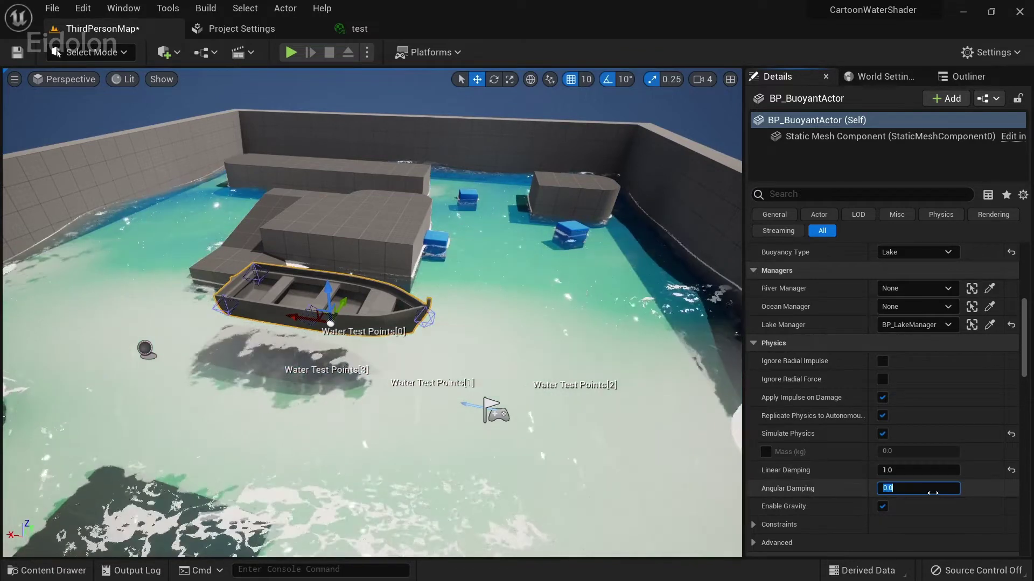
text(1)
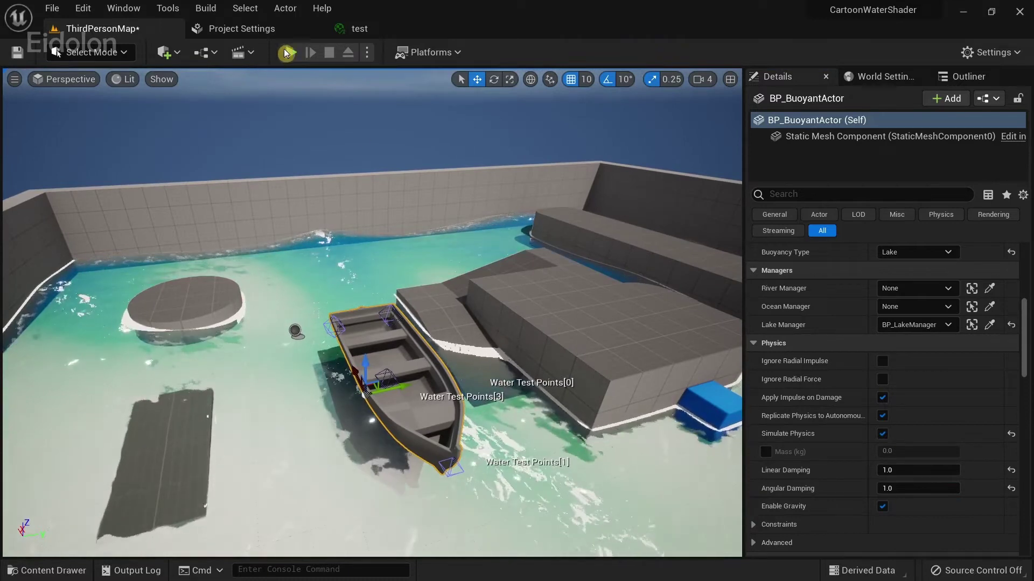
Step: Play-test the level, move the character around the boat to check how it floats on the lake, and stop the session
click(290, 49)
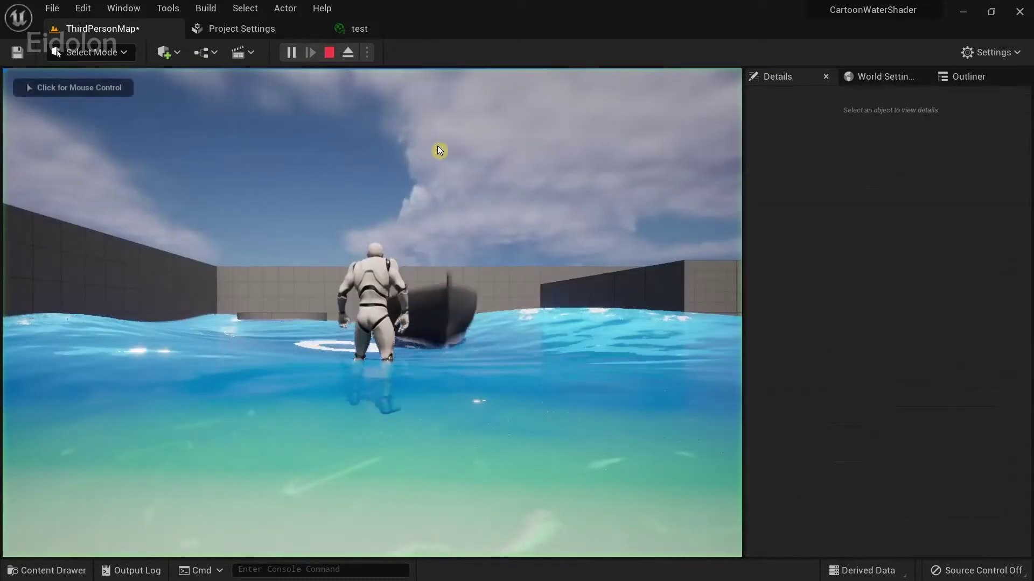
click(457, 159)
key(w)
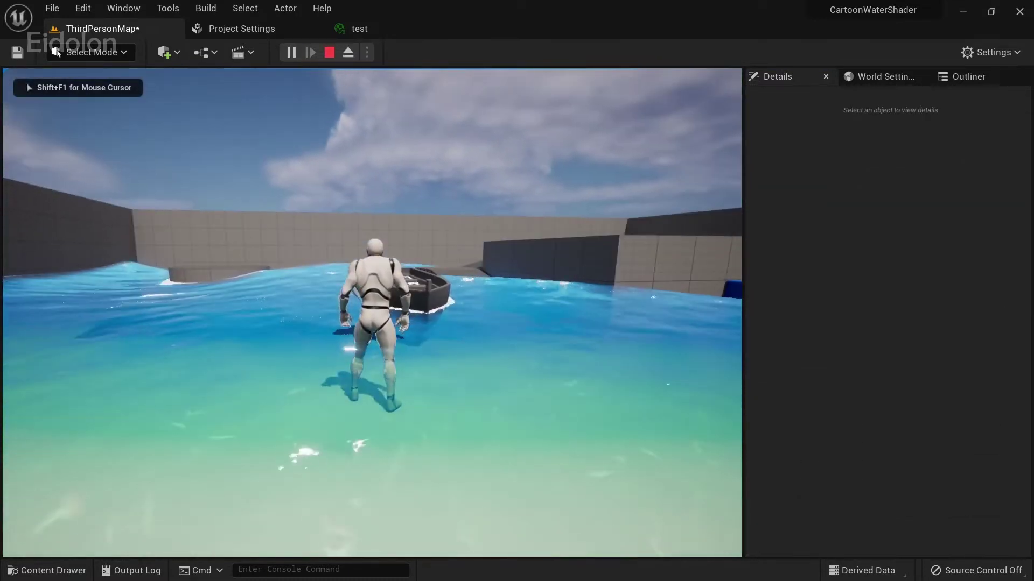
key(d)
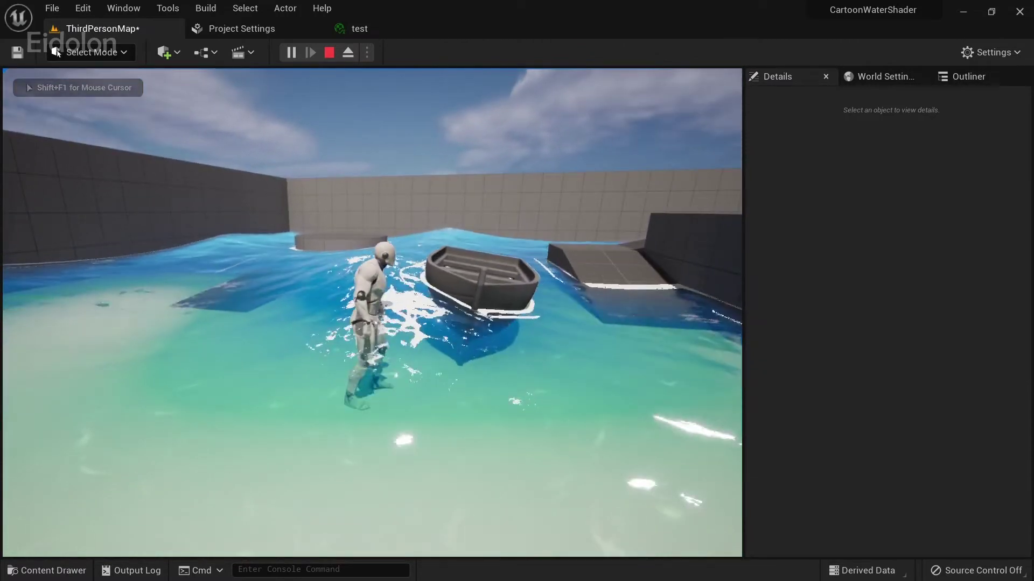
key(s)
key(d)
key(w)
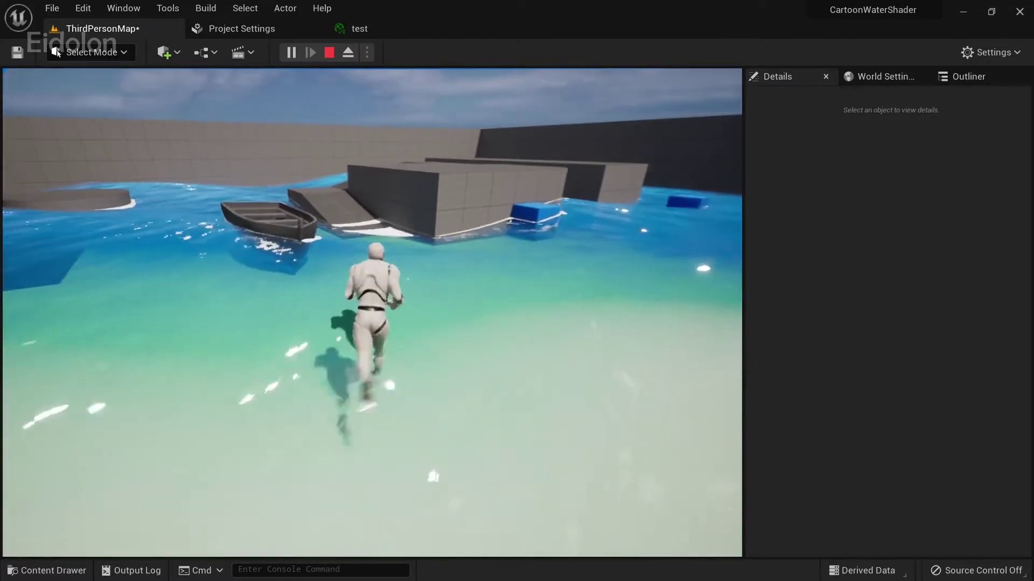
key(Escape)
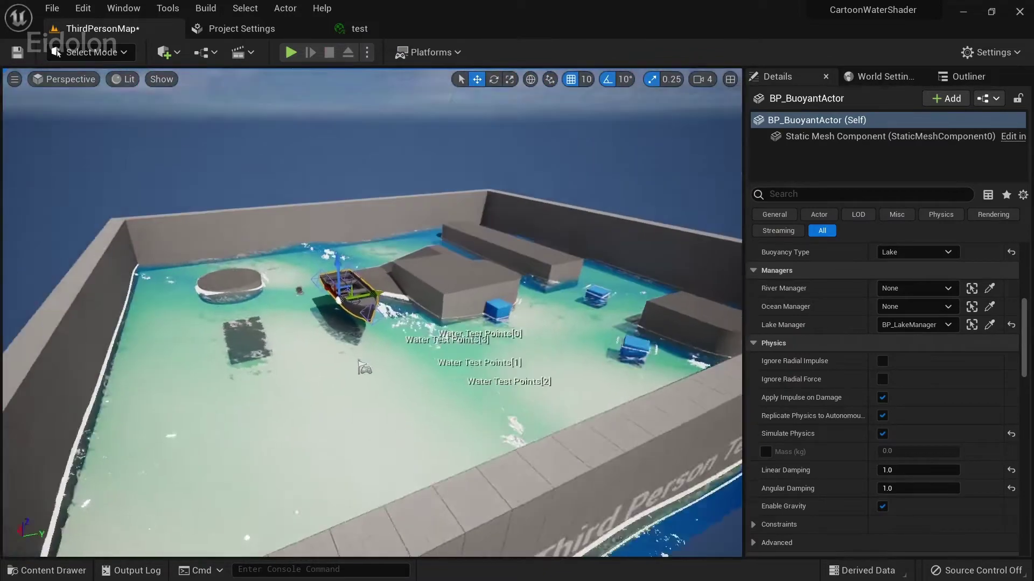
Step: Raise the BP_BuoyantActor boat above the water, and raise BP_CartoonWater_Lake along Z to deepen the lake
right_drag(588, 233, 627, 315)
click(589, 233)
right_drag(589, 233, 543, 178)
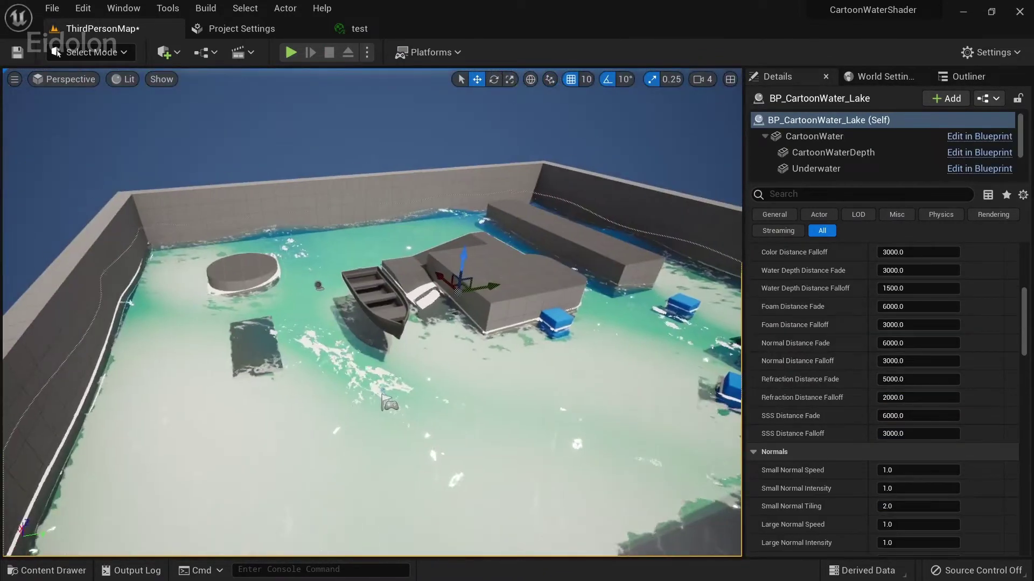
click(367, 285)
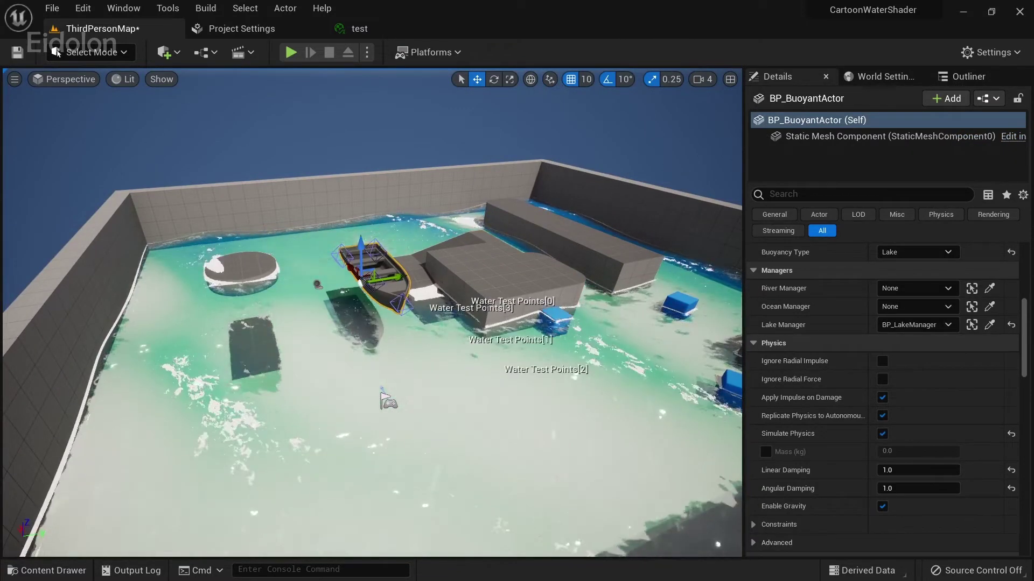
click(459, 334)
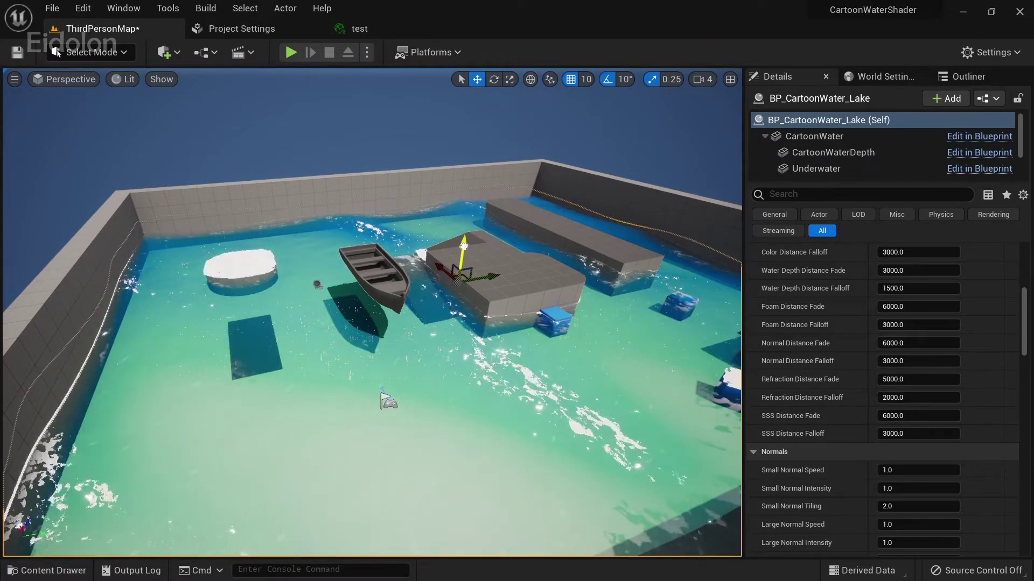
Step: Play-test the level again and run the character around the boat to examine its buoyancy and the water inside its hull
click(291, 51)
key(s)
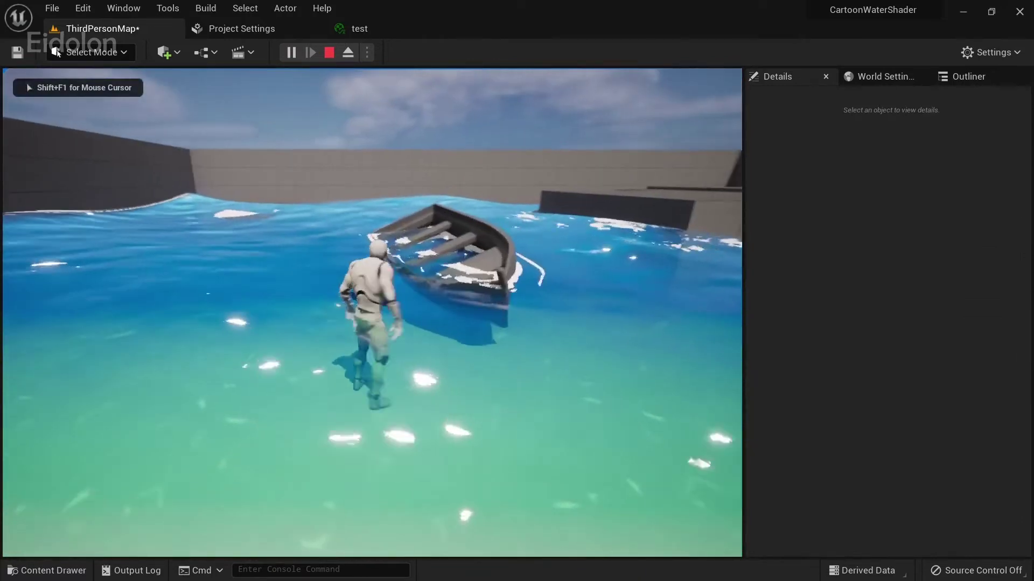
key(d)
key(w)
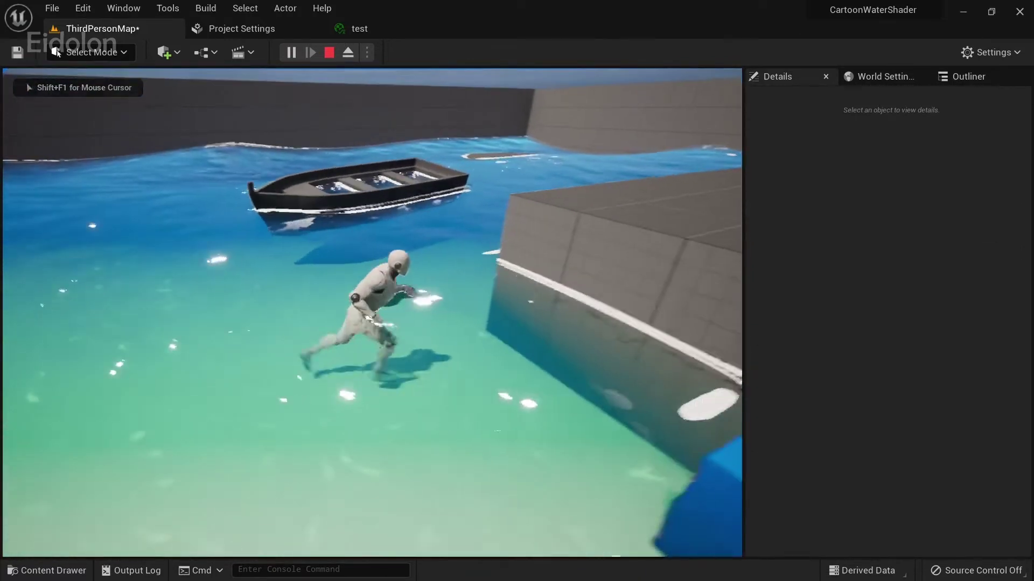
key(w)
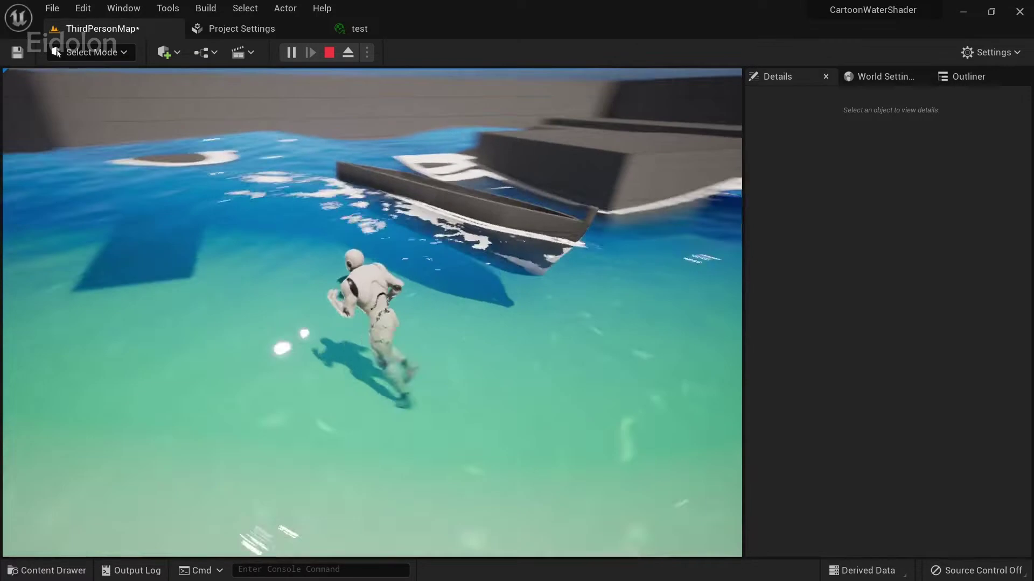
key(w)
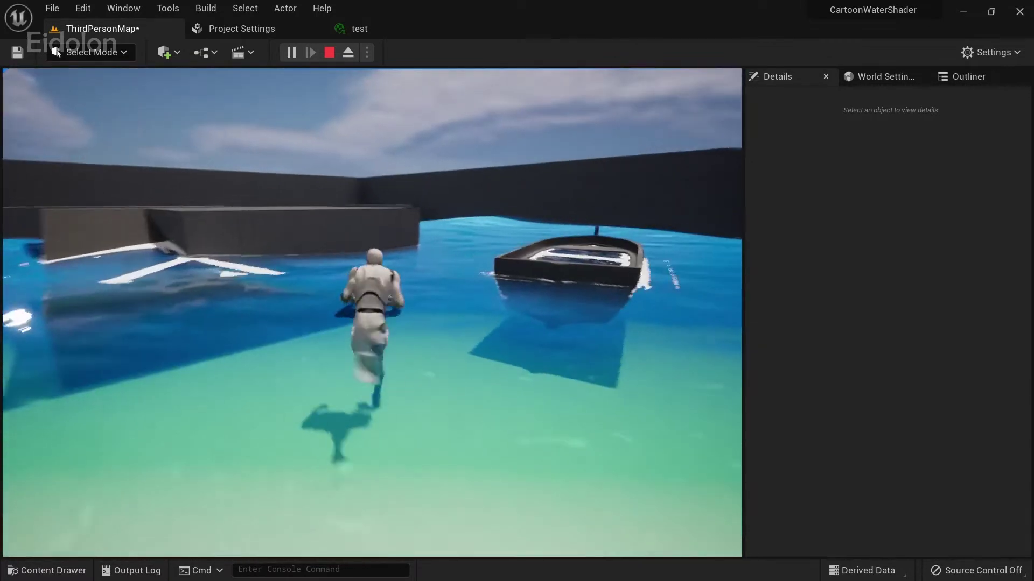
key(w)
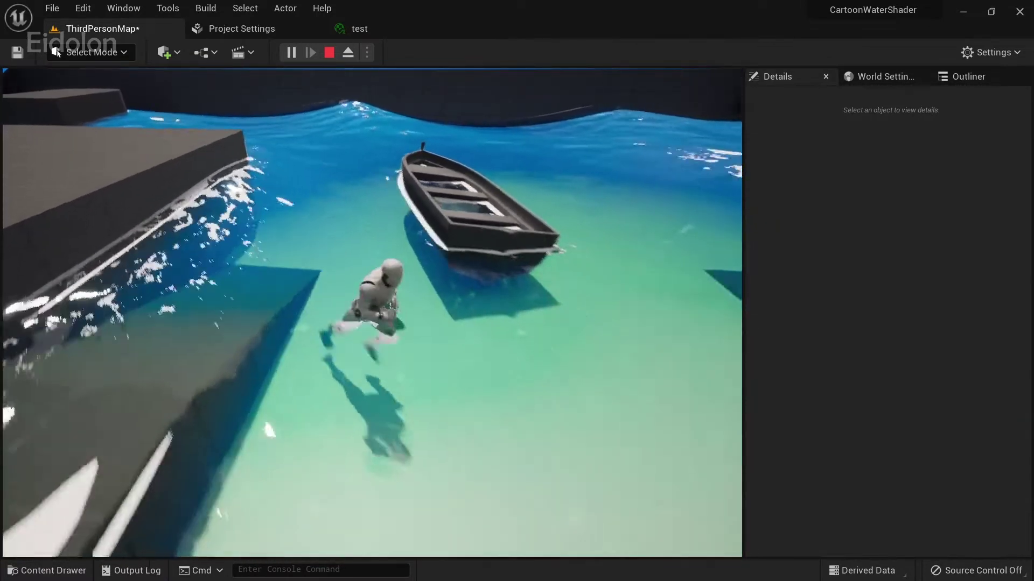
key(w)
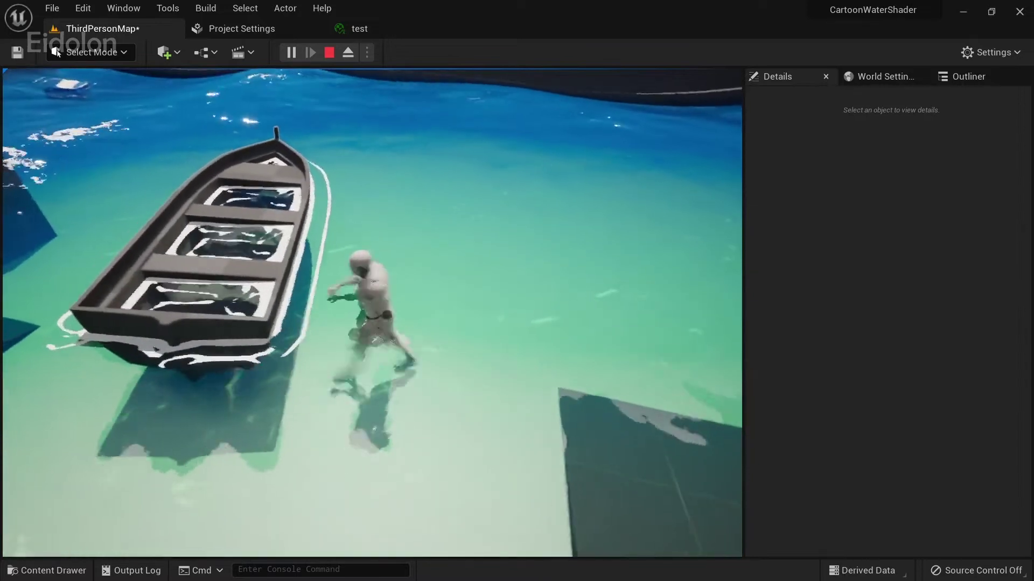
key(w)
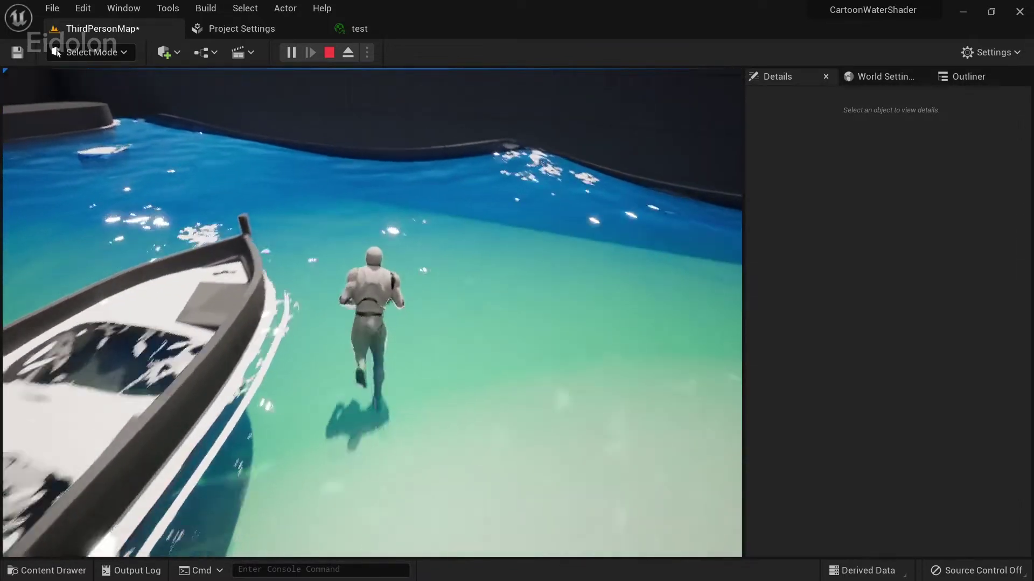
key(w)
key(d)
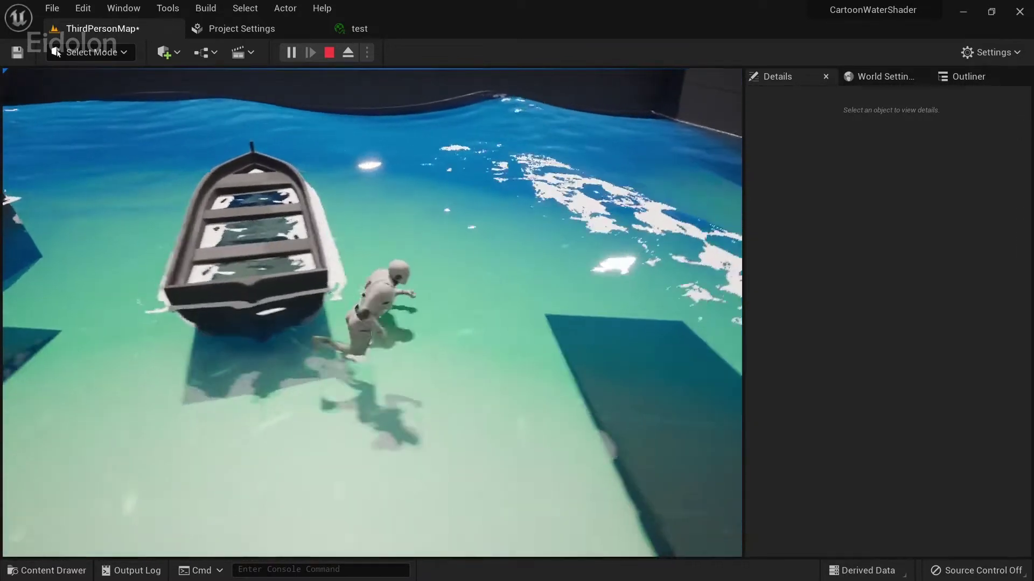
key(w)
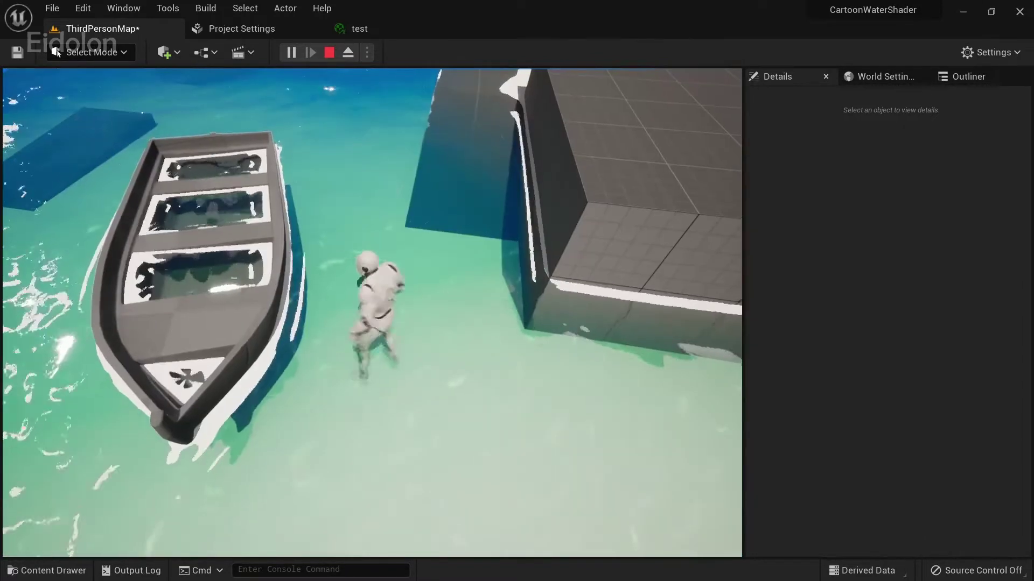
key(w)
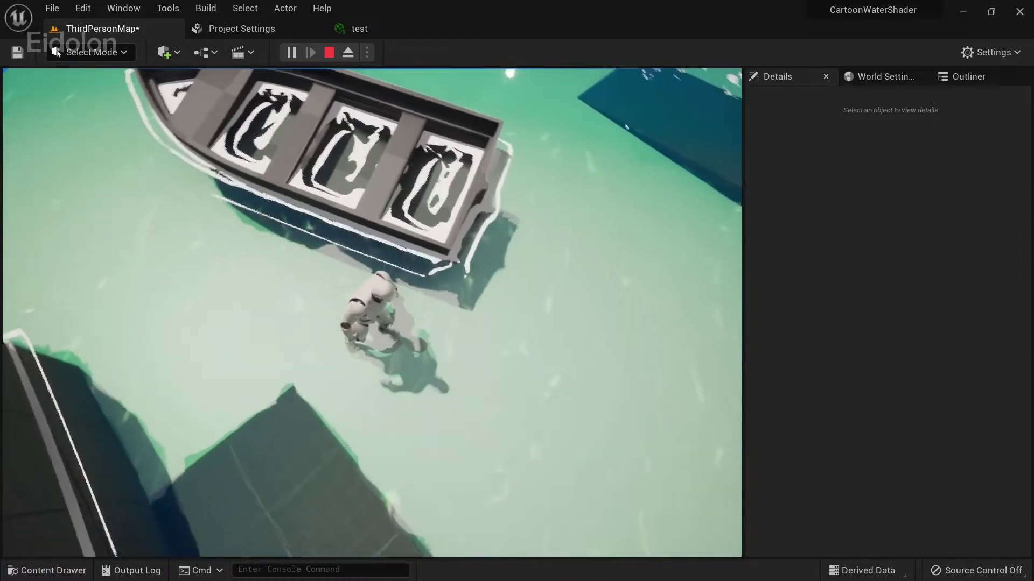
key(w)
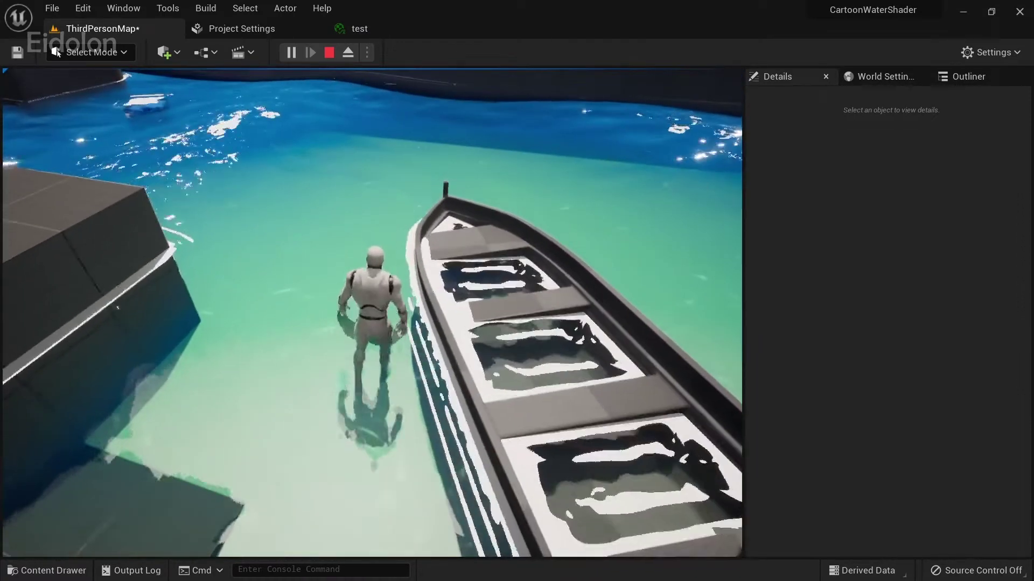
key(s)
key(d)
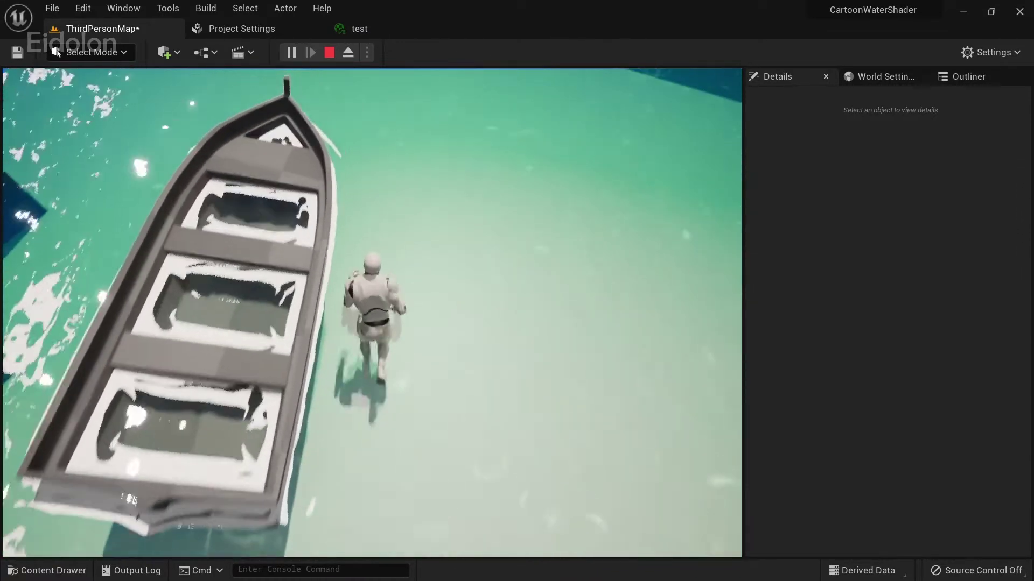
key(w)
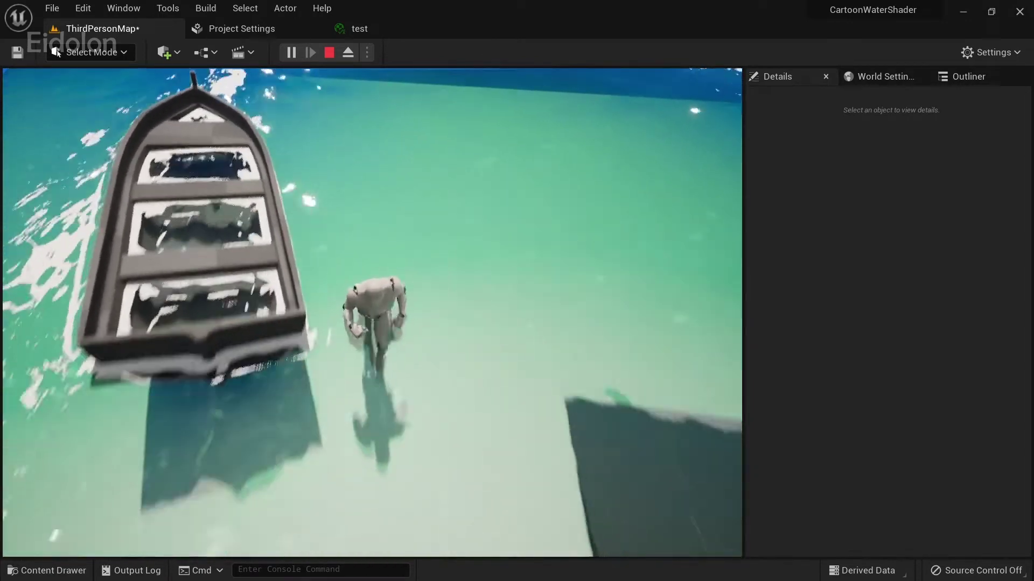
key(w)
key(w)
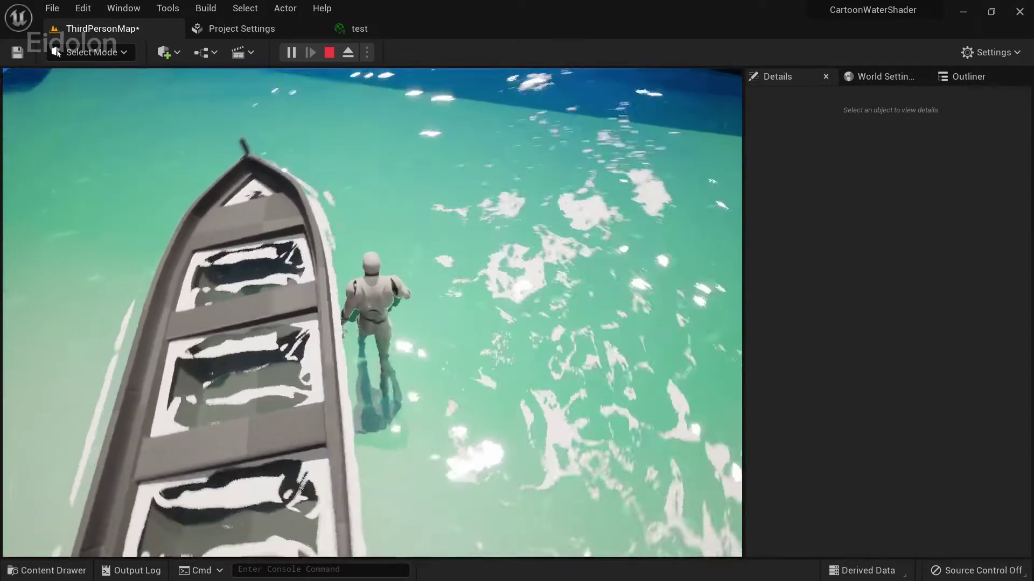
key(d)
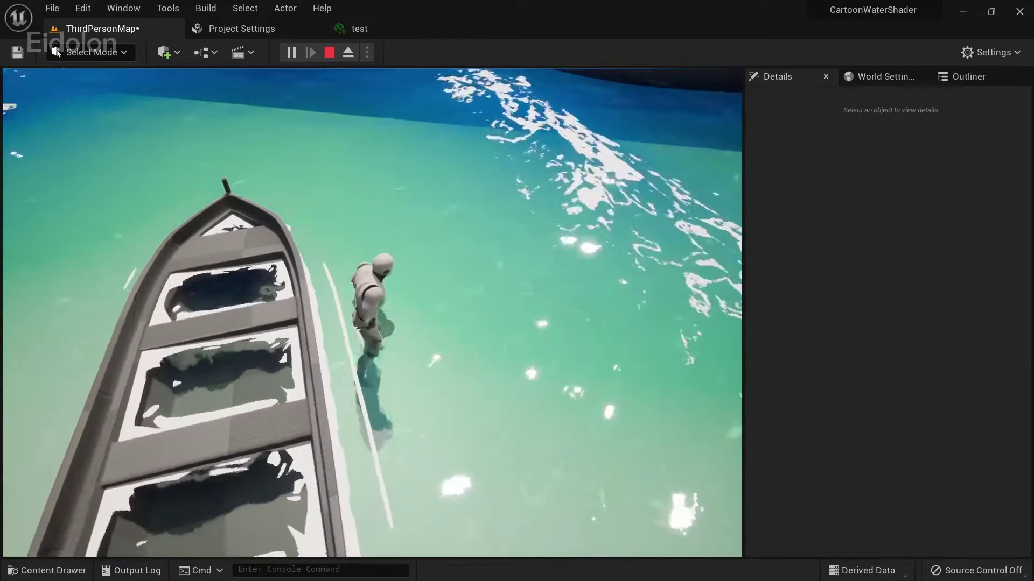
key(w)
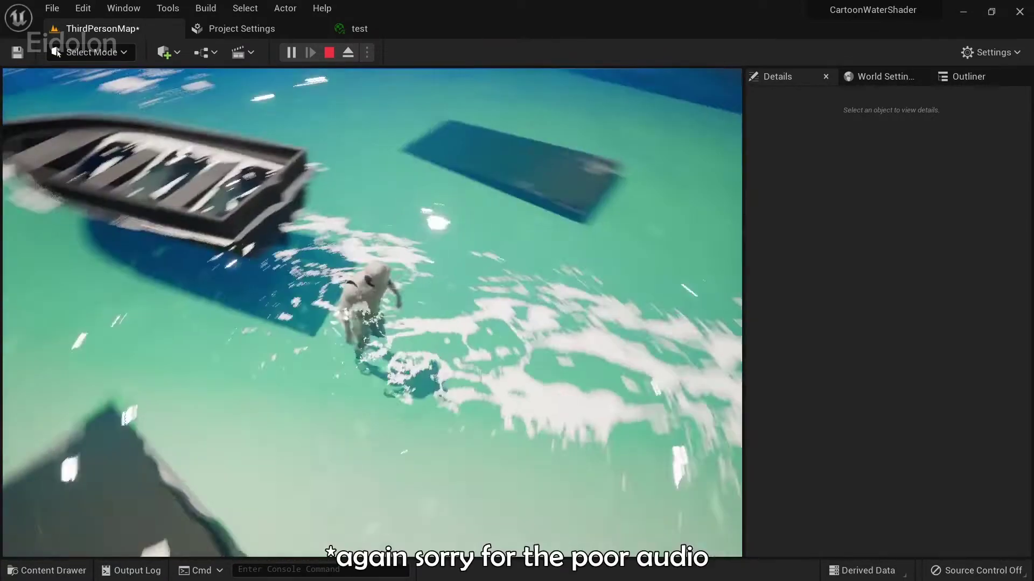
key(w)
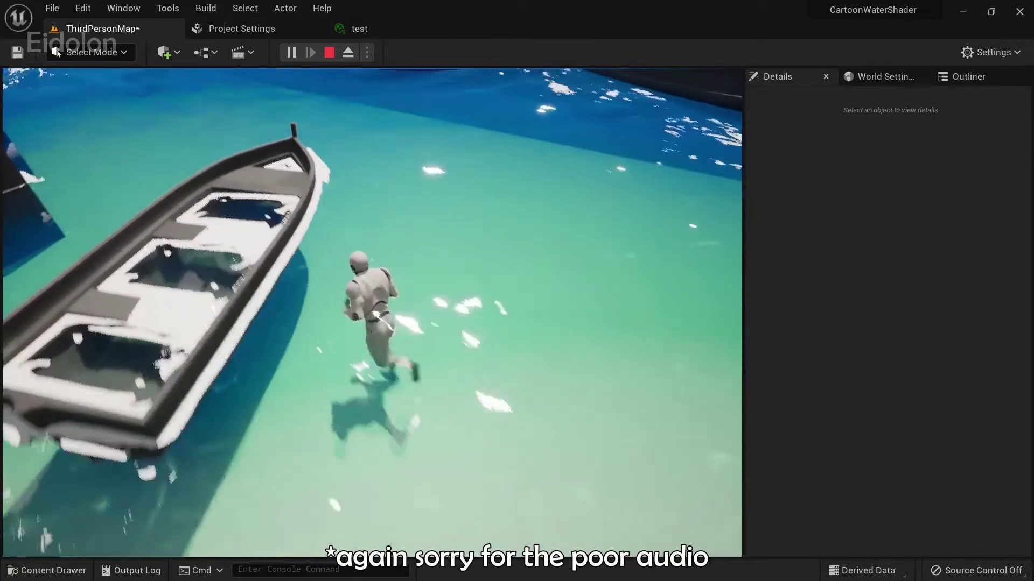
key(d)
key(s)
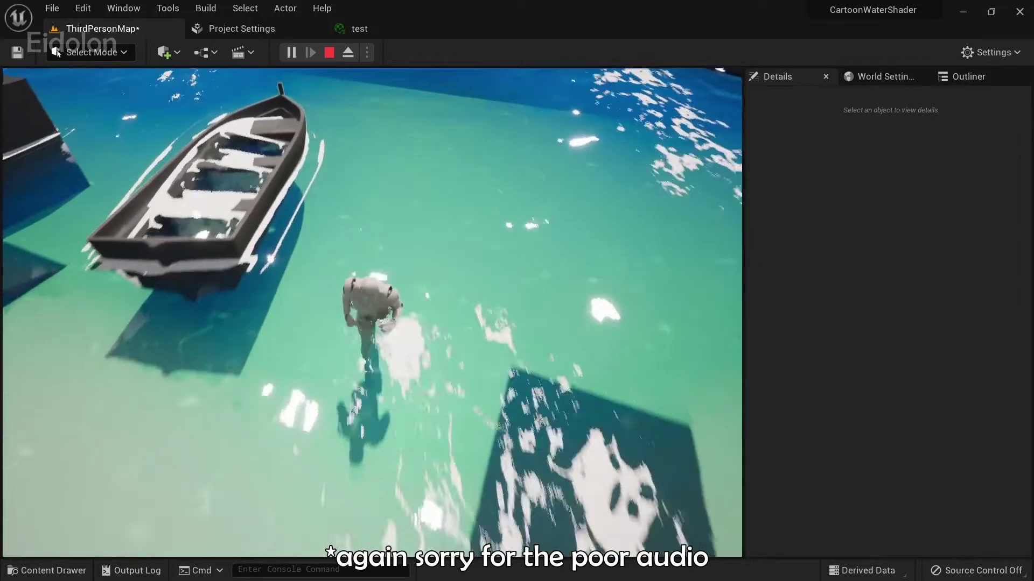
key(w)
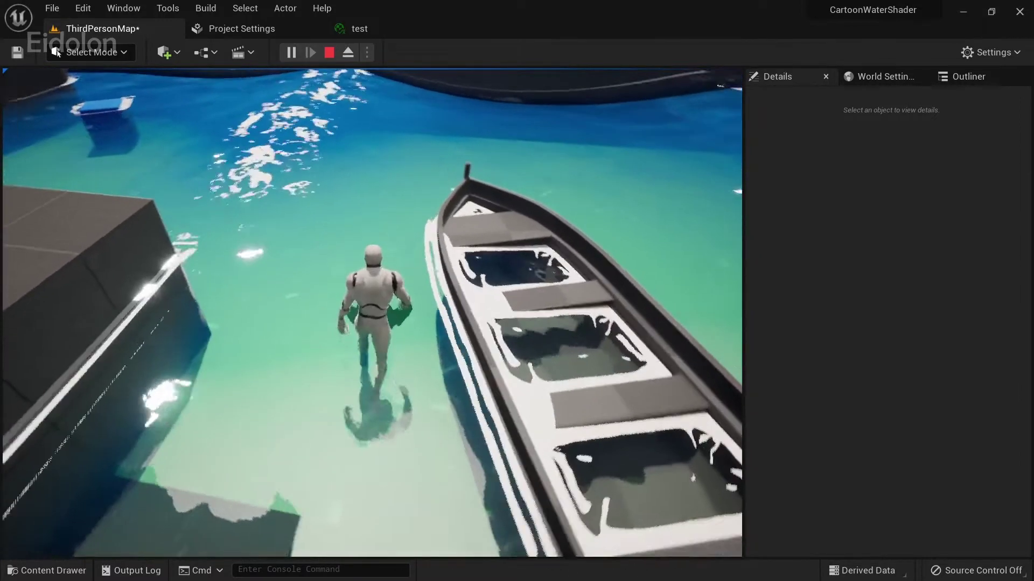
key(w)
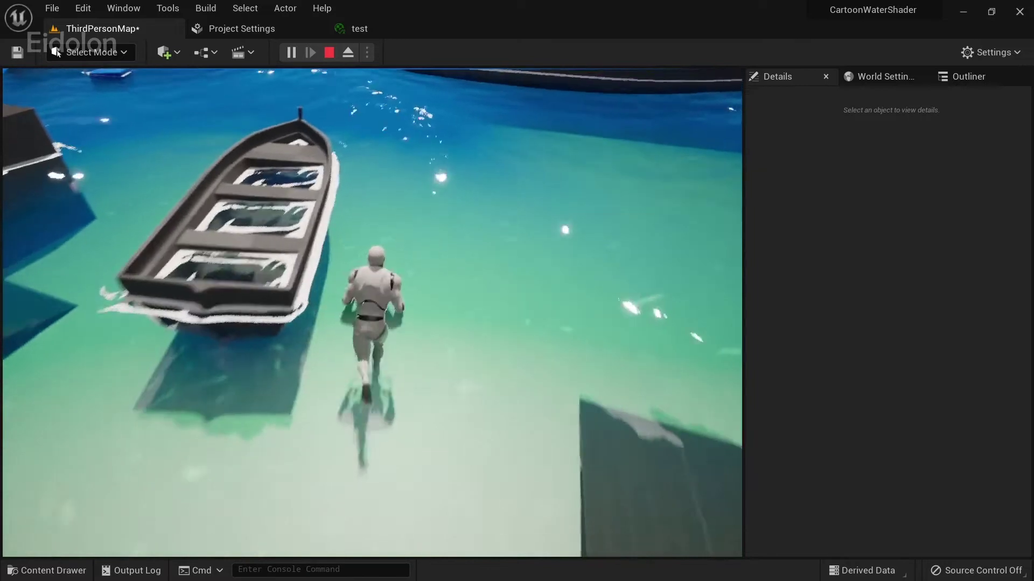
key(s)
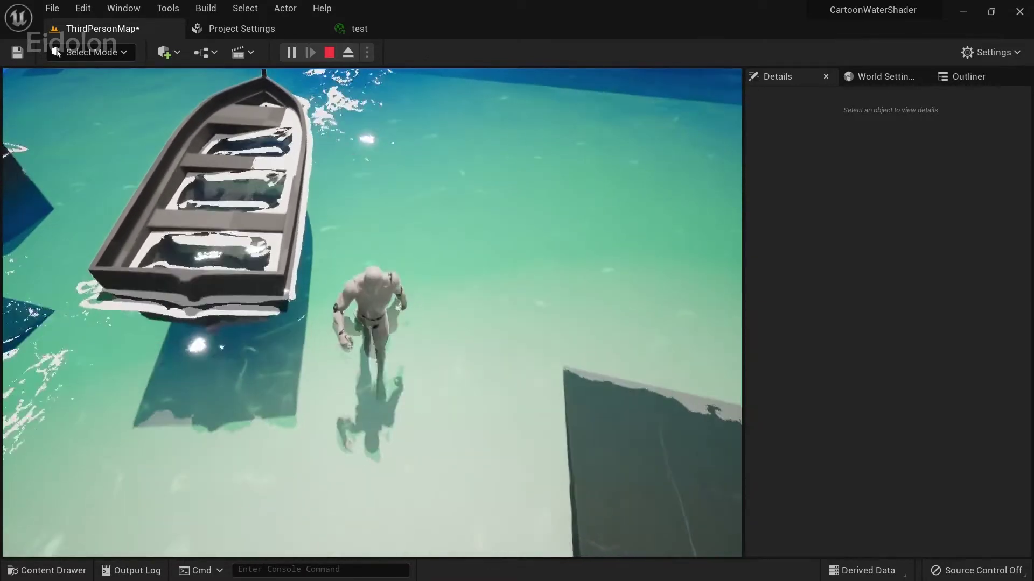
key(s)
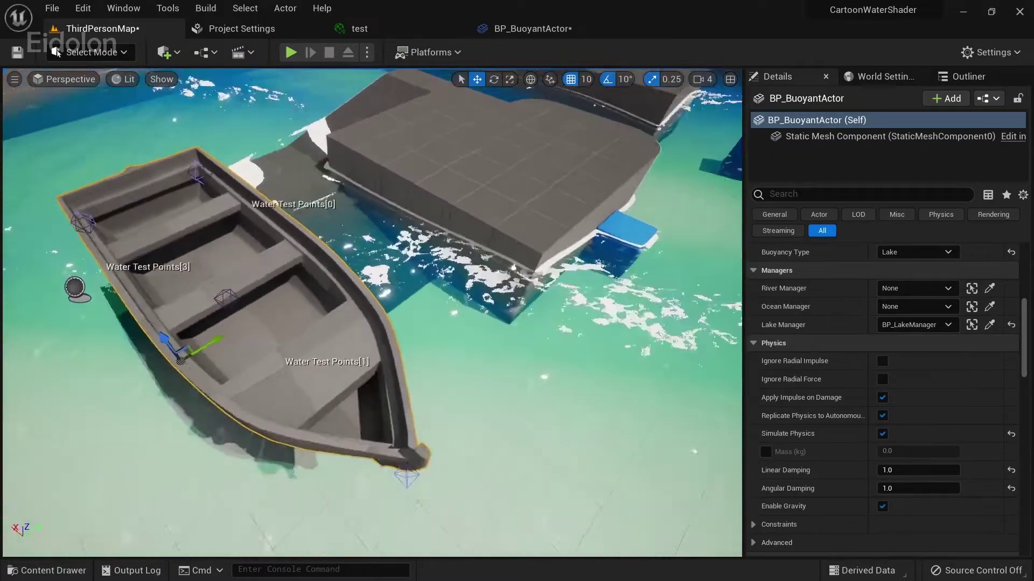
Step: Open the BP_Rowboat blueprint from the CartoonWaterShader Meshes > RowBoat folder
right_drag(506, 357, 608, 350)
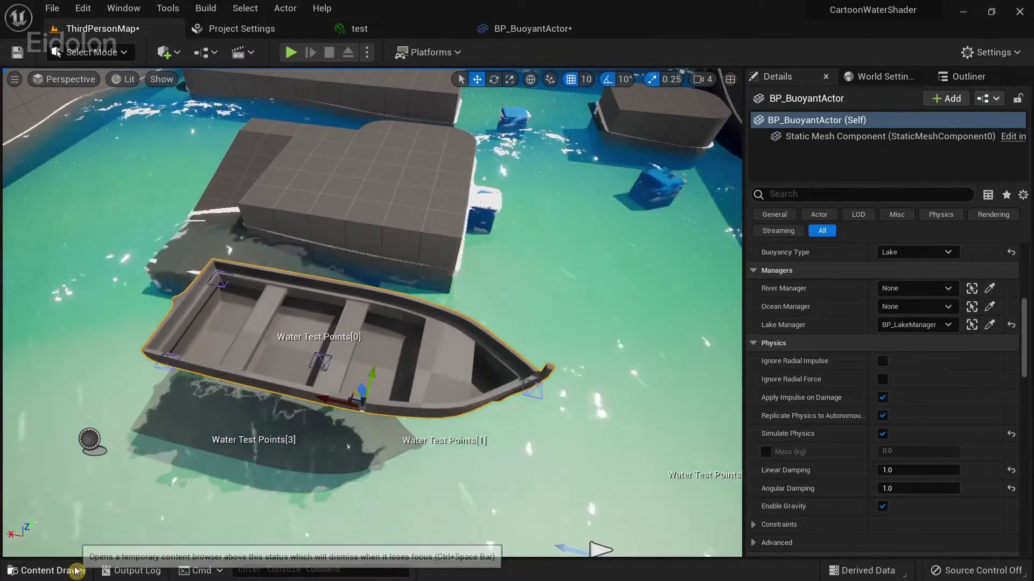
click(75, 571)
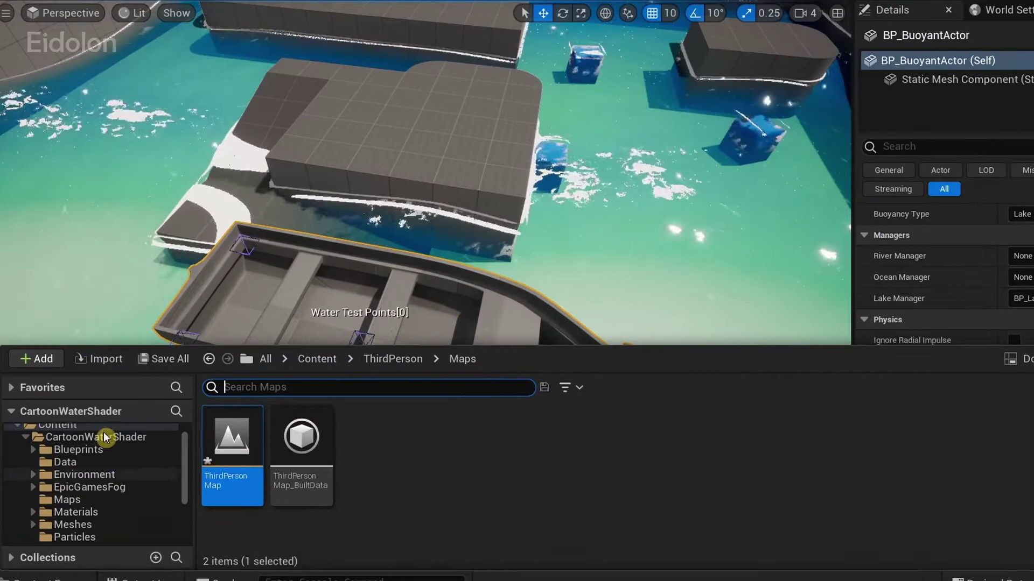
click(106, 437)
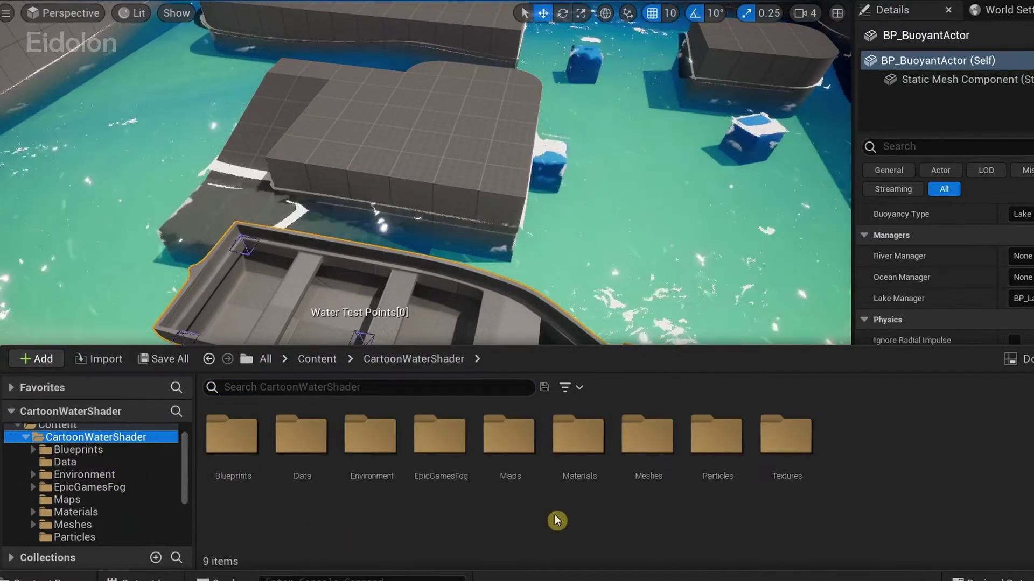
double_click(647, 434)
double_click(651, 428)
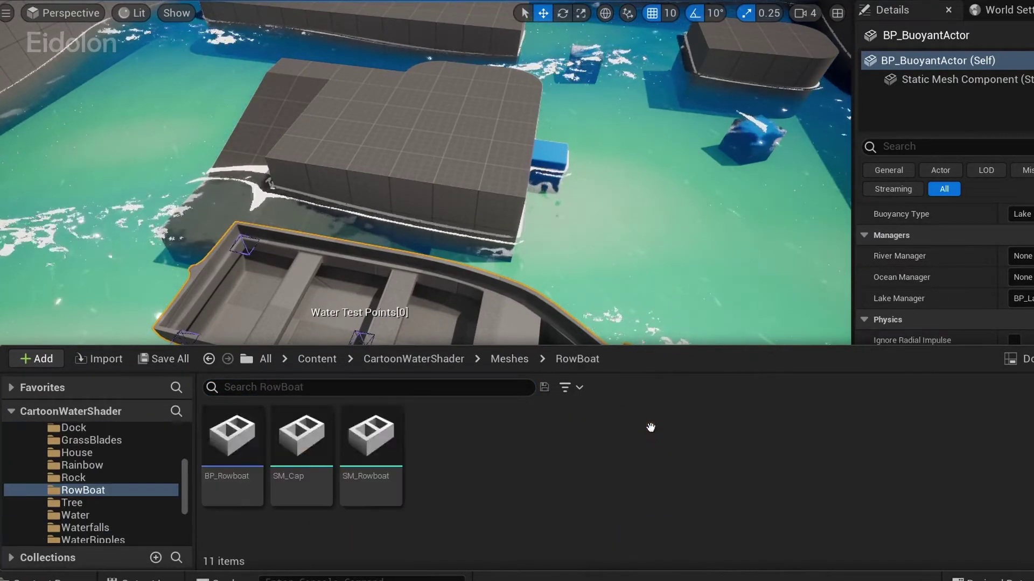
mouse_move(308, 438)
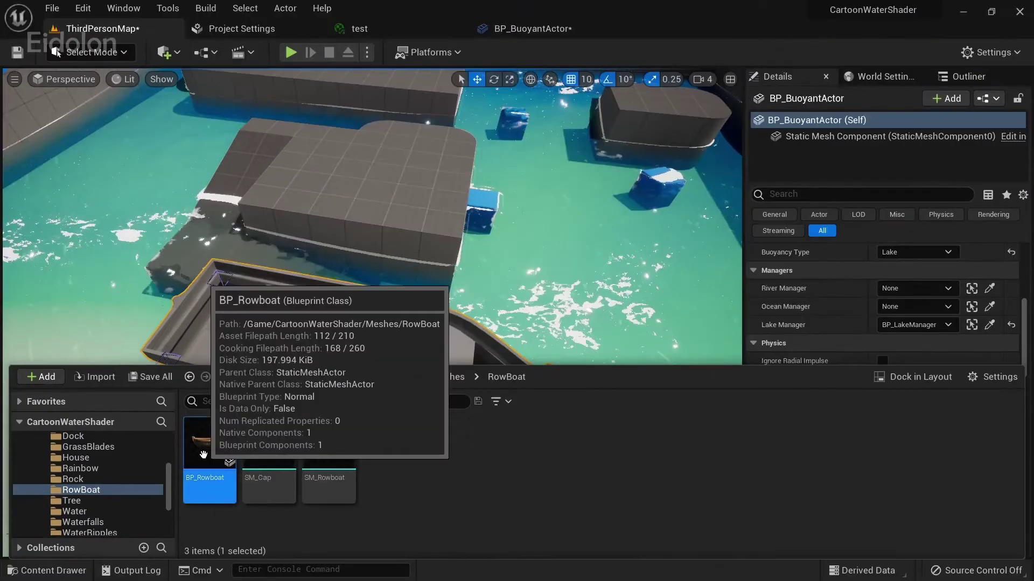
double_click(232, 436)
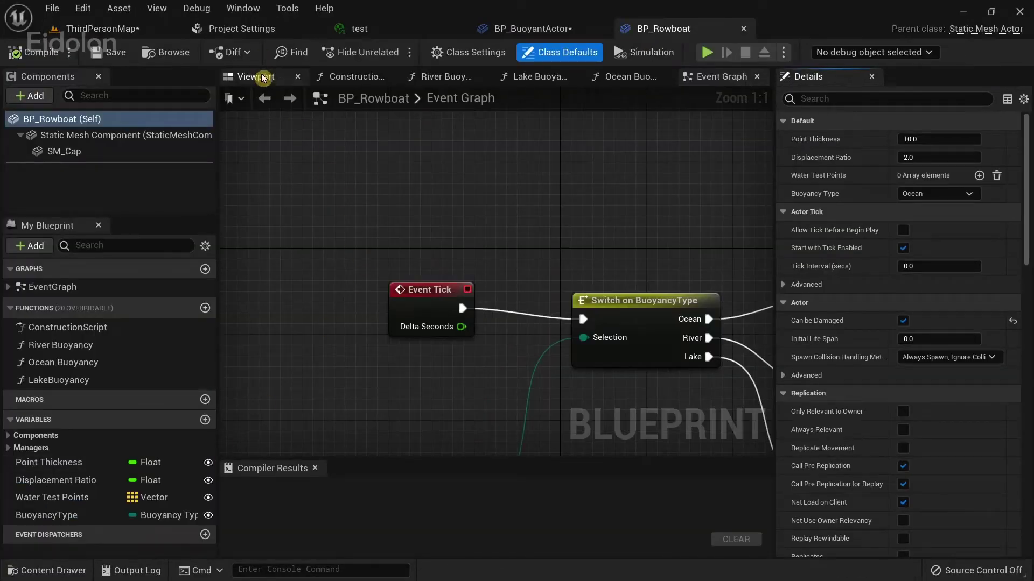
Step: Examine the rowboat in the blueprint's 3D view, moving its SM_Cap component out along Y and back to see how it caps the hull
click(263, 78)
right_drag(495, 272, 409, 323)
alt+drag(538, 227, 430, 200)
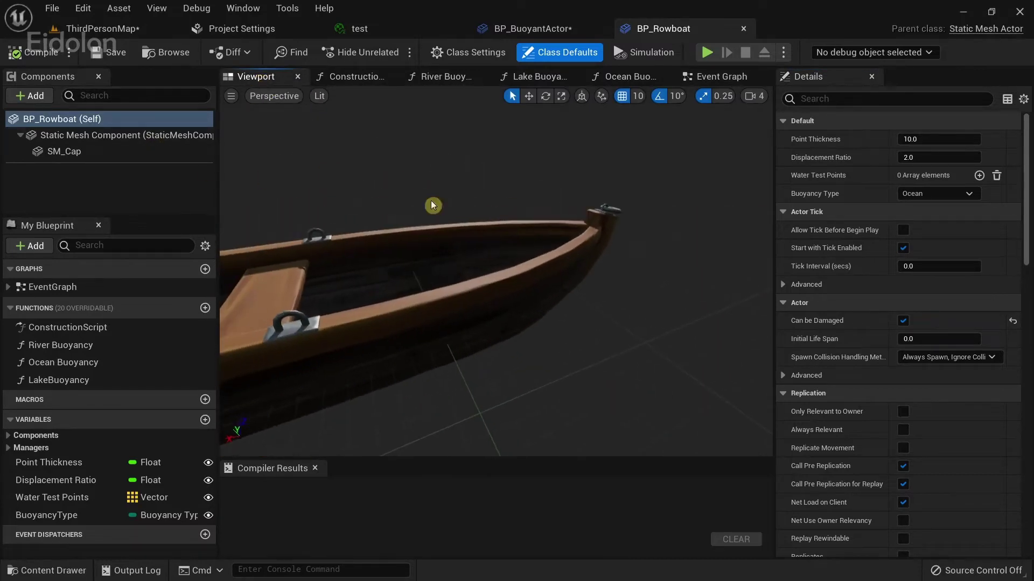
click(427, 265)
click(502, 311)
alt+drag(614, 298, 441, 345)
click(163, 151)
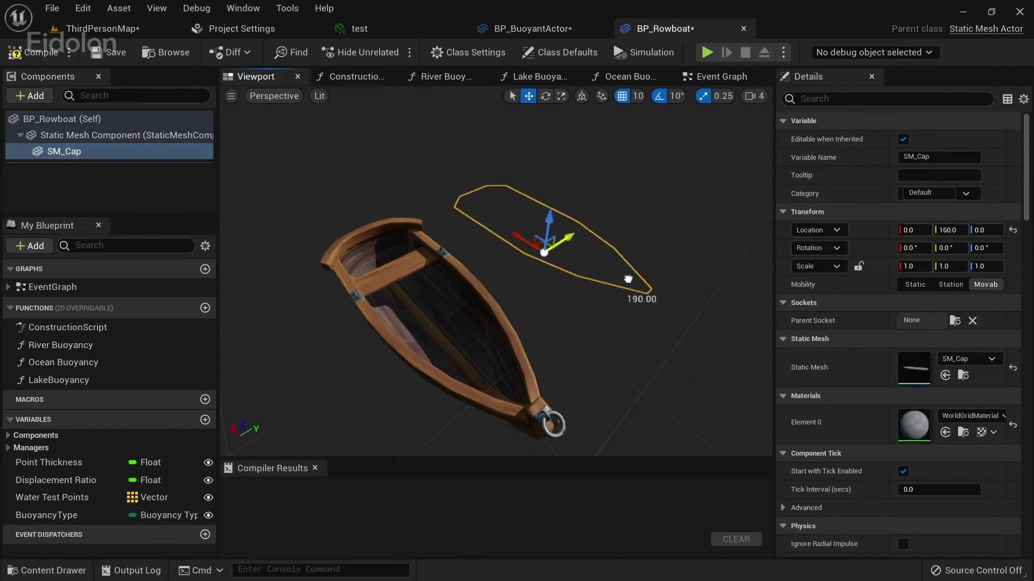
key(w)
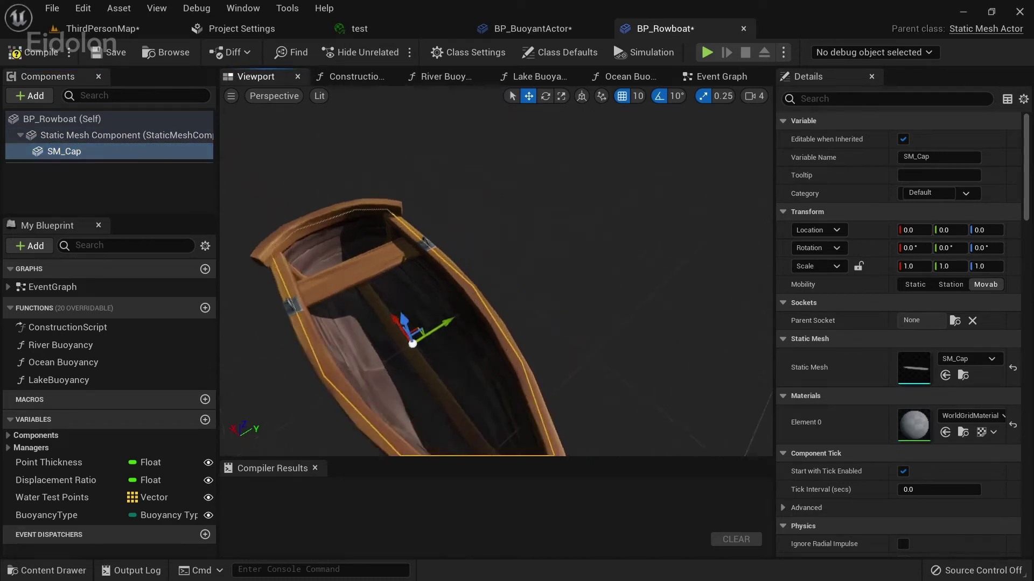
key(s)
key(w)
key(s)
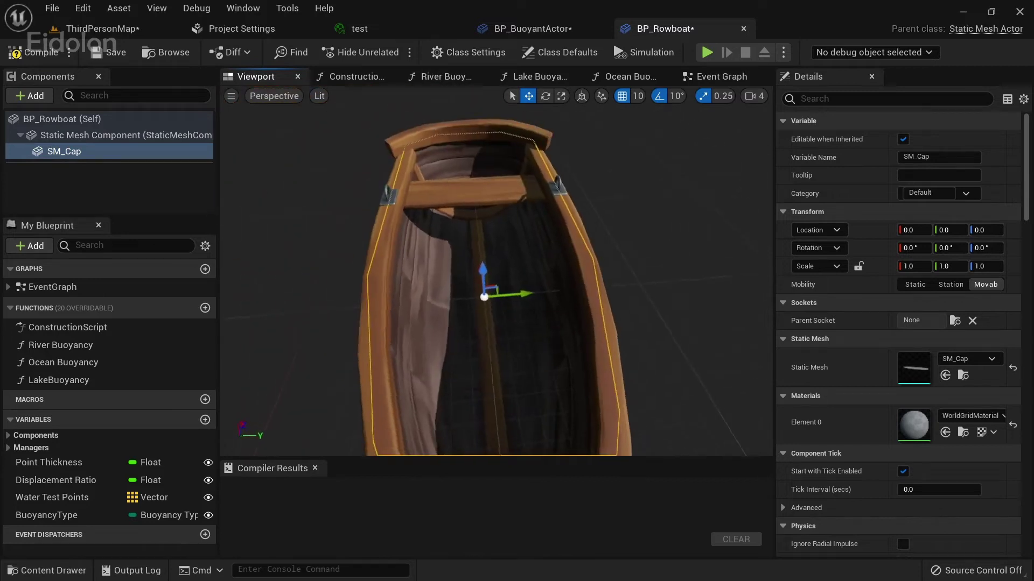
key(d)
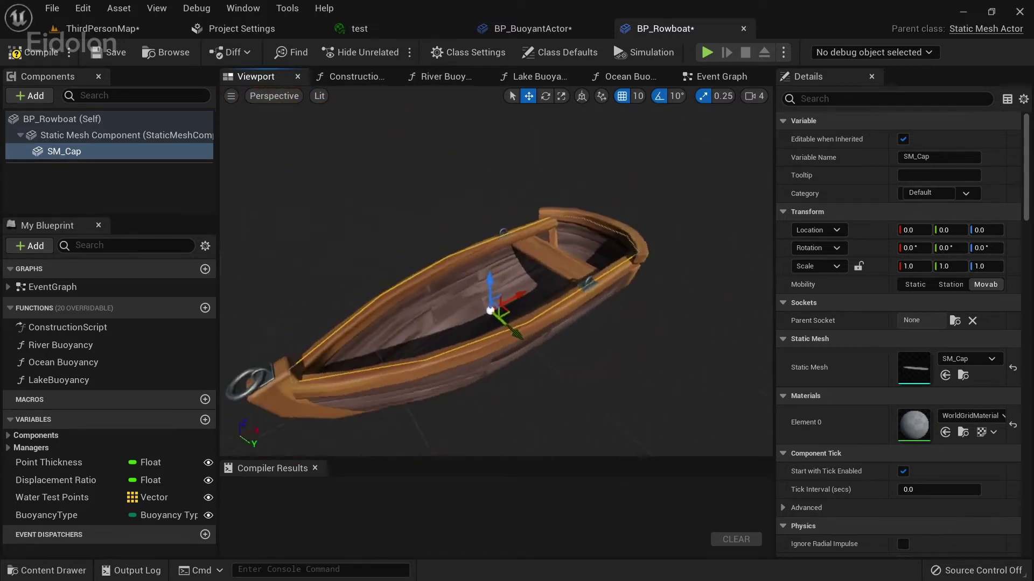
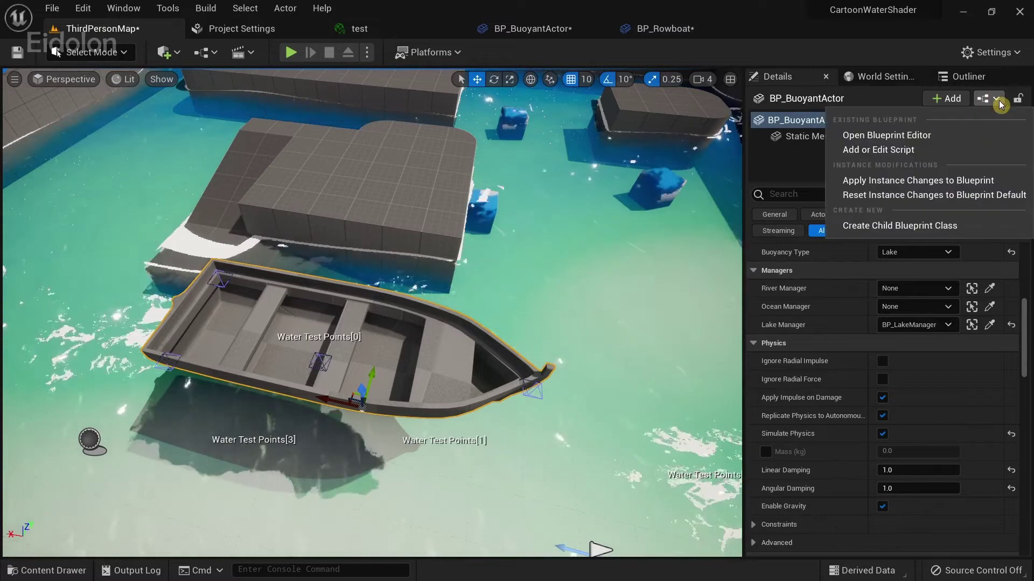
Step: Open the BP_BuoyantActor blueprint and examine the custom boat's mesh and open hull from several sides
click(978, 134)
mouse_move(637, 238)
right_down()
mouse_move(668, 178)
mouse_move(608, 232)
mouse_move(636, 238)
right_up()
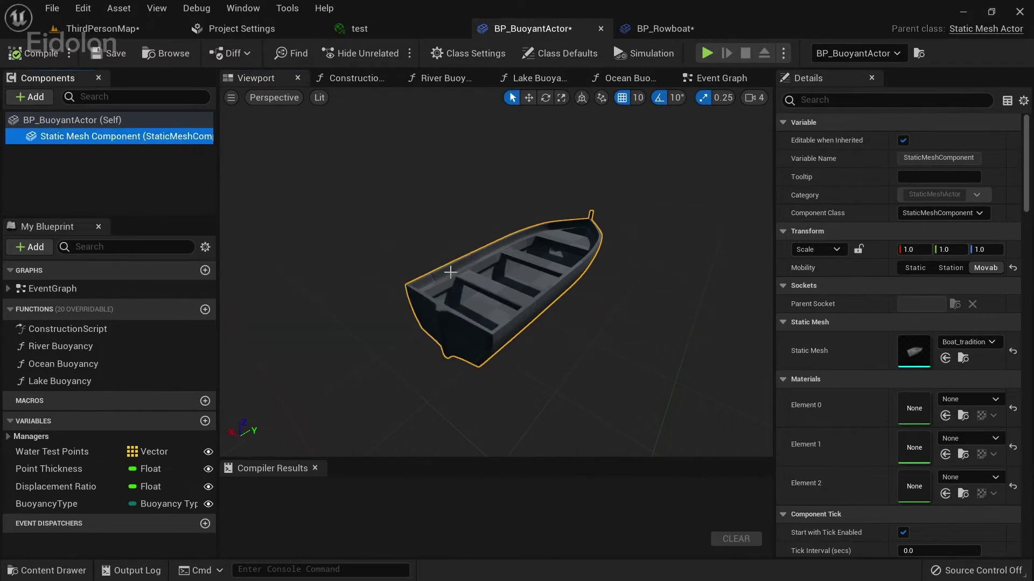
drag(713, 279, 687, 253)
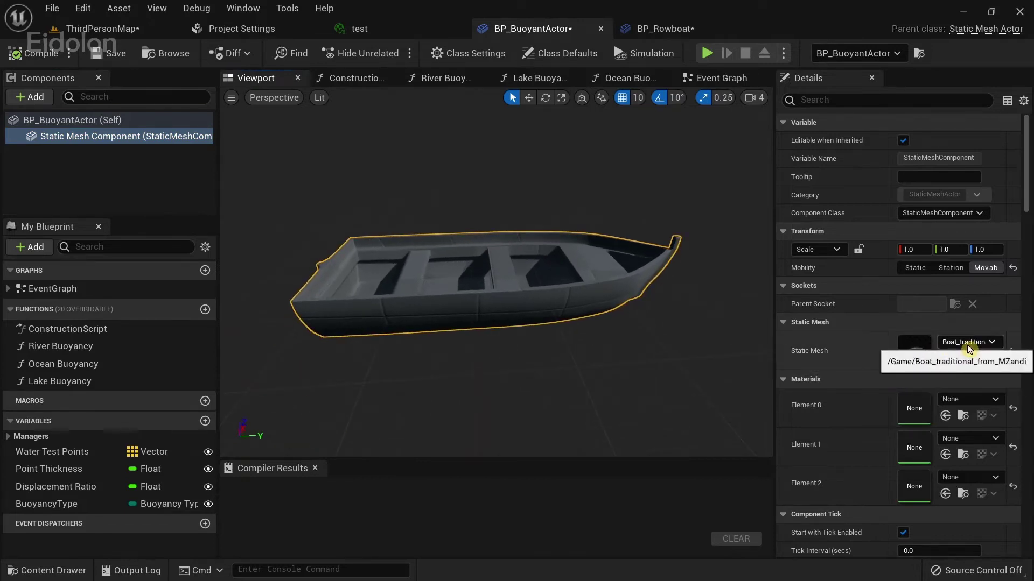
drag(573, 289, 377, 318)
scroll(566, 275, down, 3)
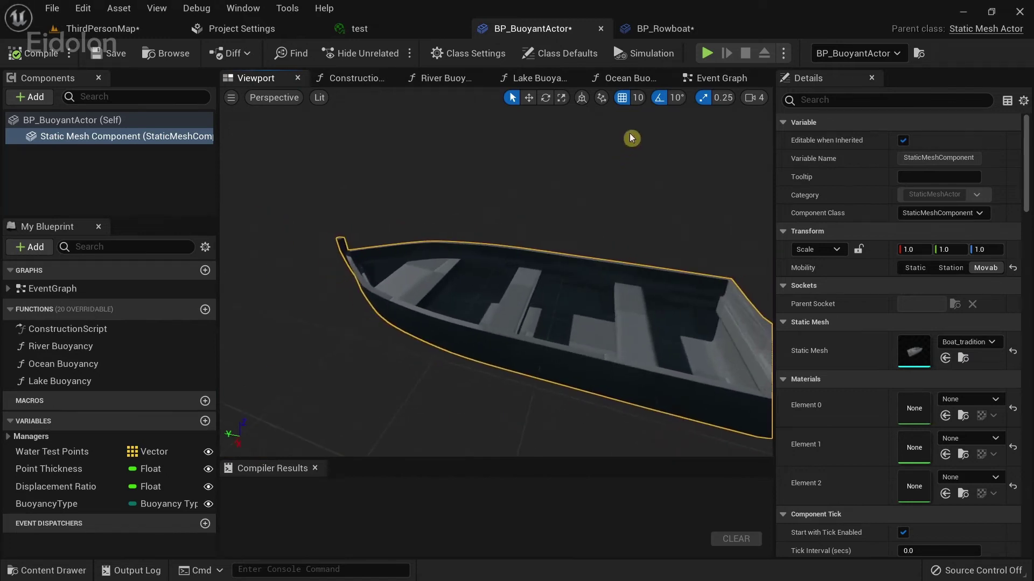
Step: Copy the SM_Cap component from BP_Rowboat into BP_BuoyantActor under its Static Mesh Component
click(665, 29)
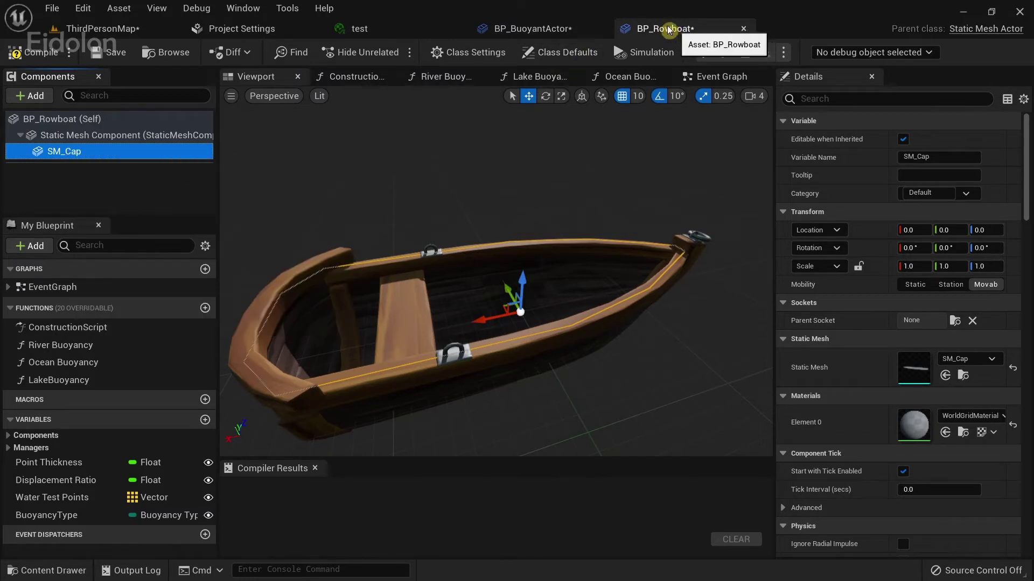
click(545, 31)
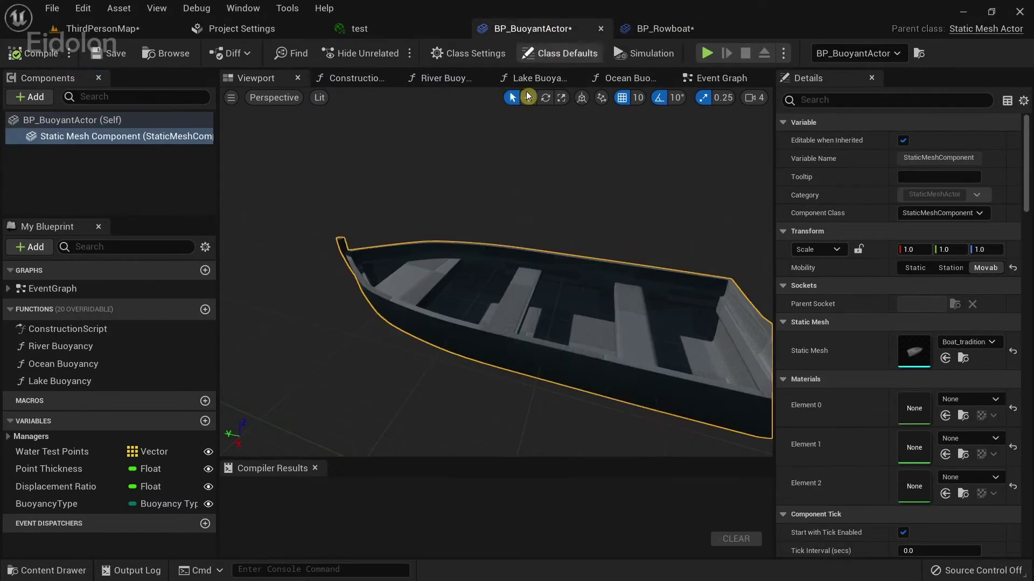
drag(138, 174, 138, 173)
mouse_move(481, 253)
right_down()
mouse_move(350, 237)
mouse_move(481, 253)
right_up()
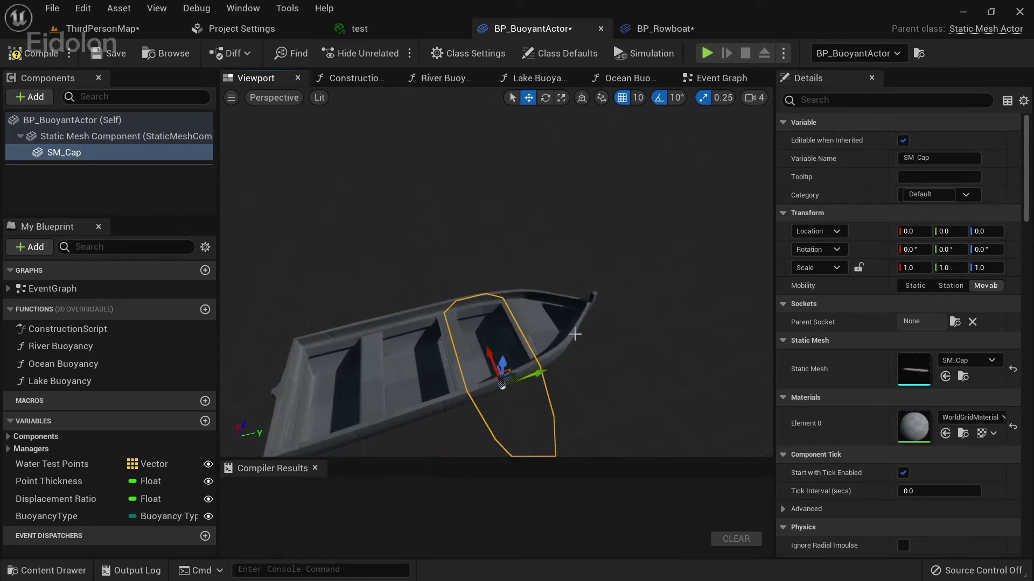
Step: Rotate SM_Cap about -90° around Z and move it into the boat's hull at about X 70, Y -80
key(e)
drag(495, 443, 549, 422)
drag(420, 449, 404, 451)
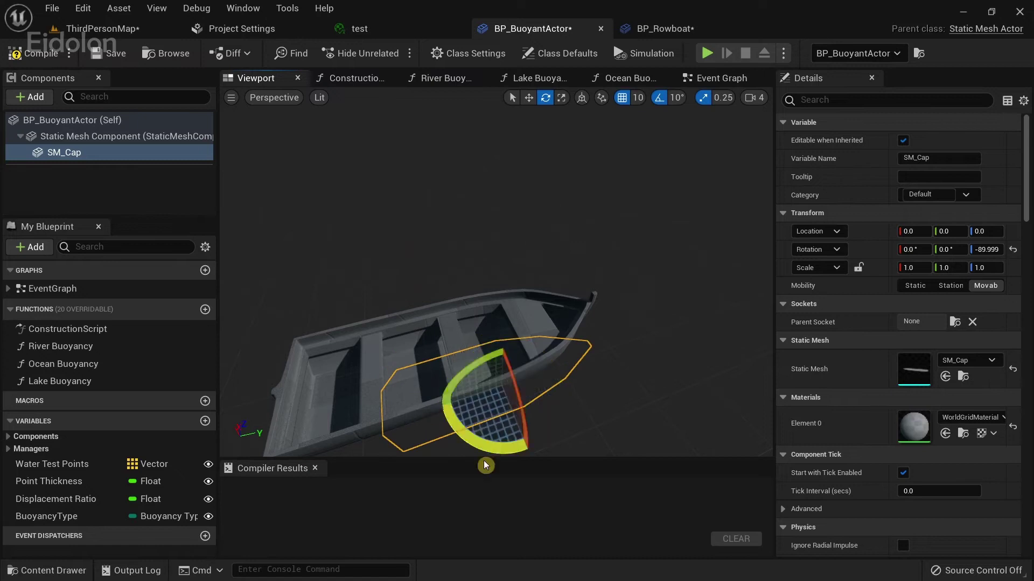
key(w)
drag(502, 385, 472, 326)
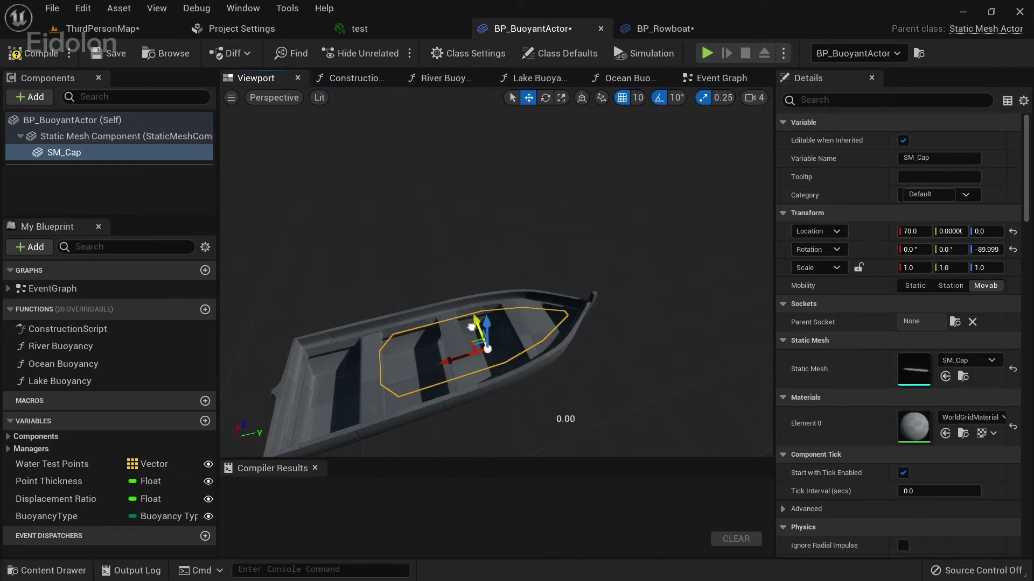
drag(453, 361, 519, 388)
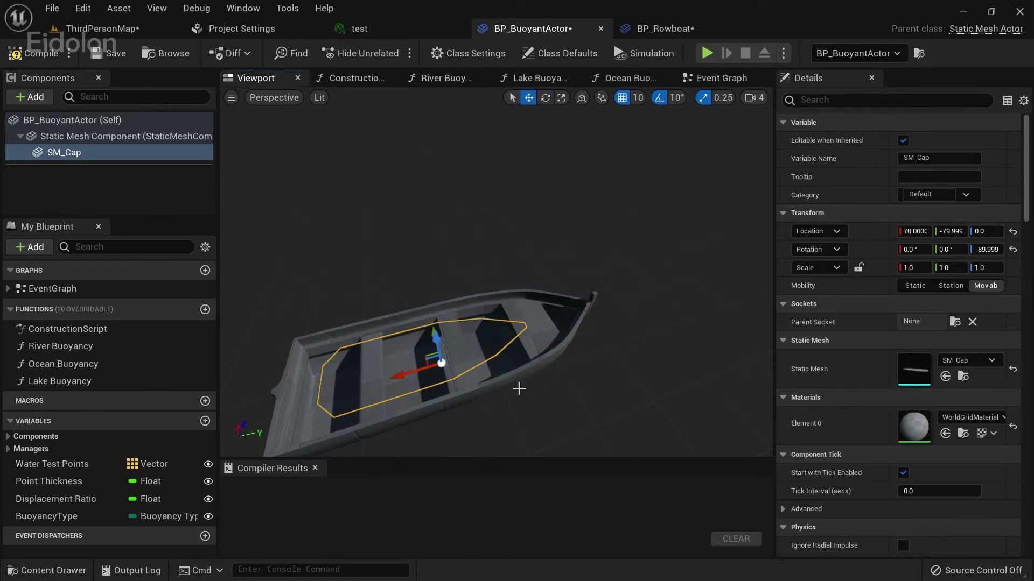
Step: Scale SM_Cap to 1.5 in X and Y so that it spans the boat's hull opening
key(e)
key(r)
right_drag(396, 357, 410, 367)
drag(468, 322, 590, 322)
right_drag(590, 322, 498, 237)
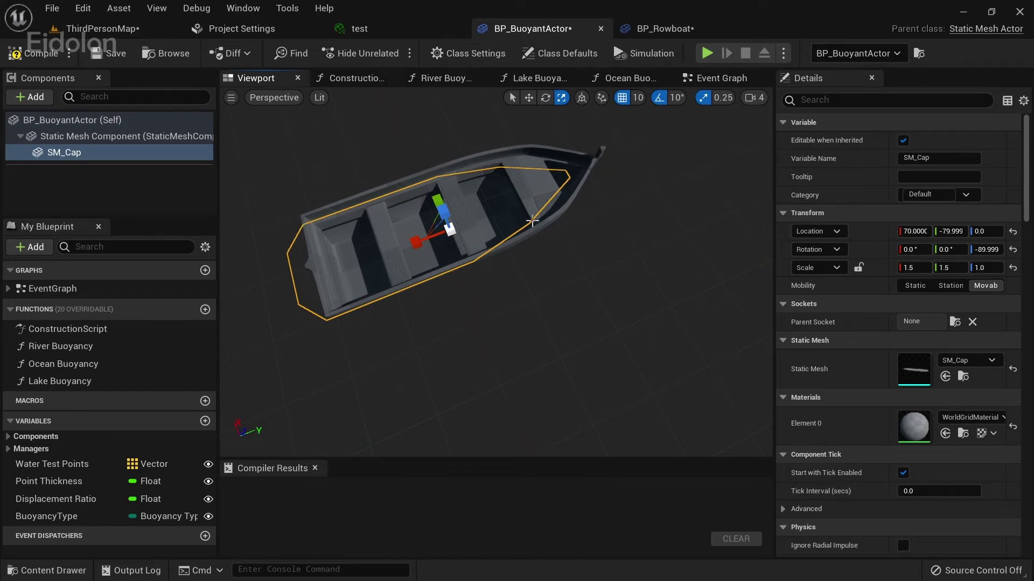
Step: Shift SM_Cap to about X 80, Y -40 to centre it within the hull, and compile the blueprint
key(w)
drag(420, 243, 438, 233)
right_drag(528, 200, 584, 190)
key(e)
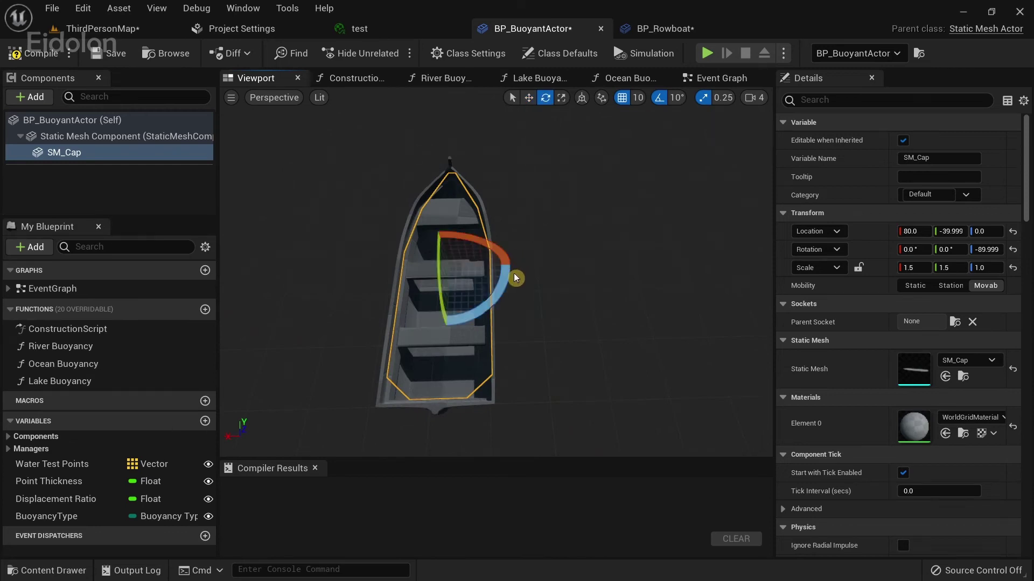
key(r)
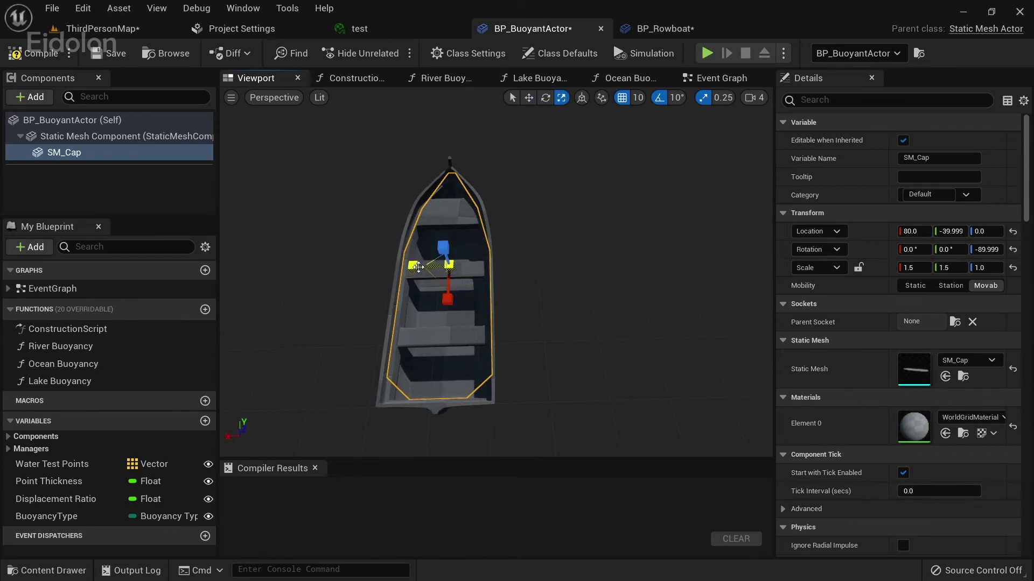
mouse_move(413, 266)
mouse_down()
mouse_move(401, 266)
mouse_move(413, 266)
mouse_up()
right_drag(447, 300, 599, 293)
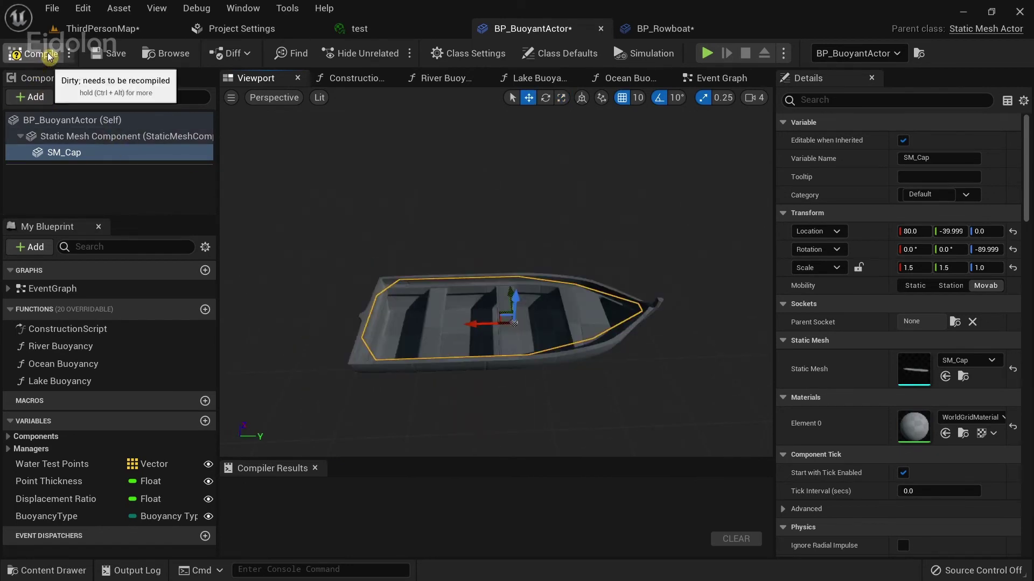
click(49, 56)
Step: Play-test ThirdPersonMap, move the character around and onto the capped boat to check for water inside its hull, and stop the session
click(108, 29)
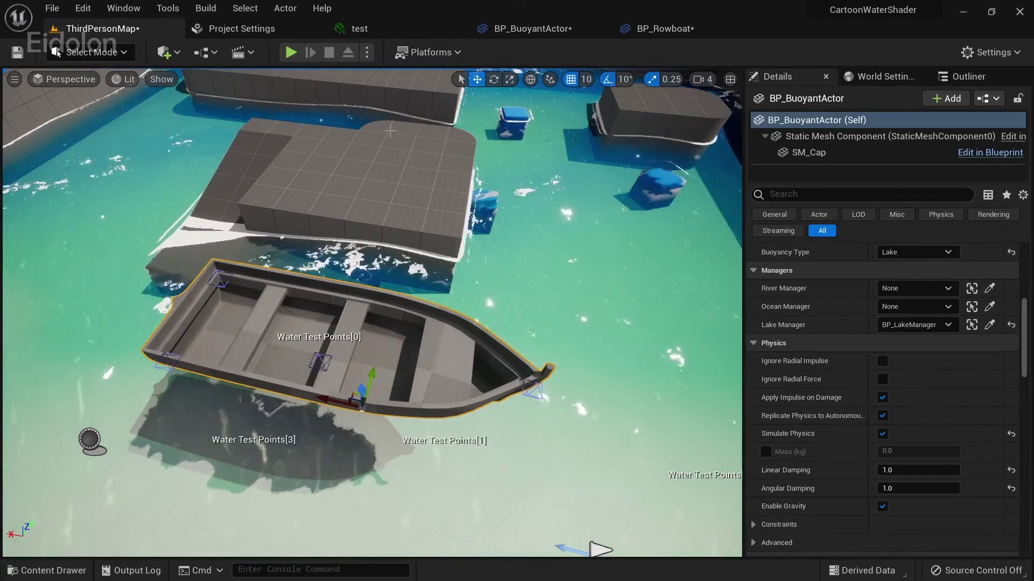
key(alt+p)
click(554, 227)
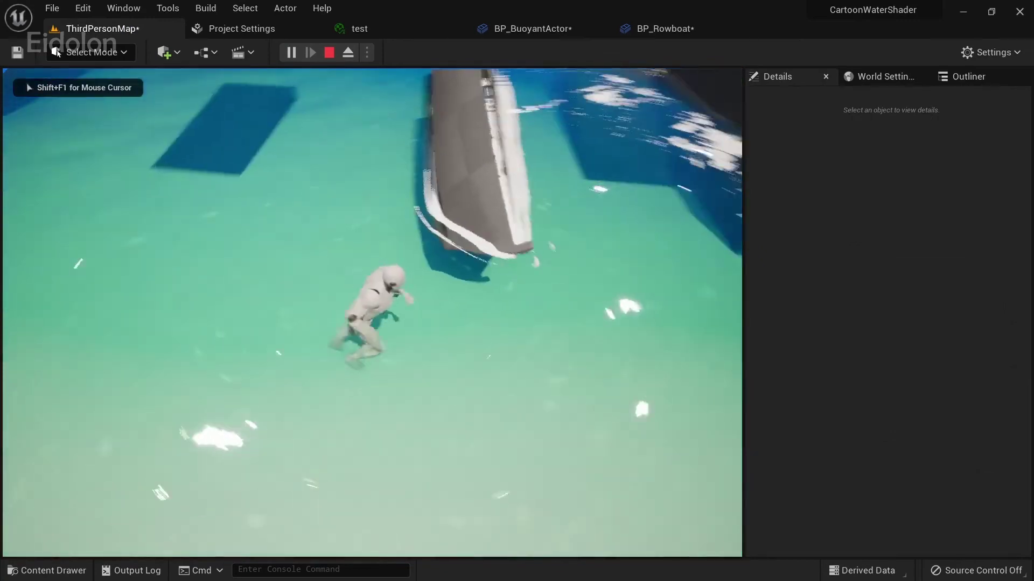
key(d)
key(w)
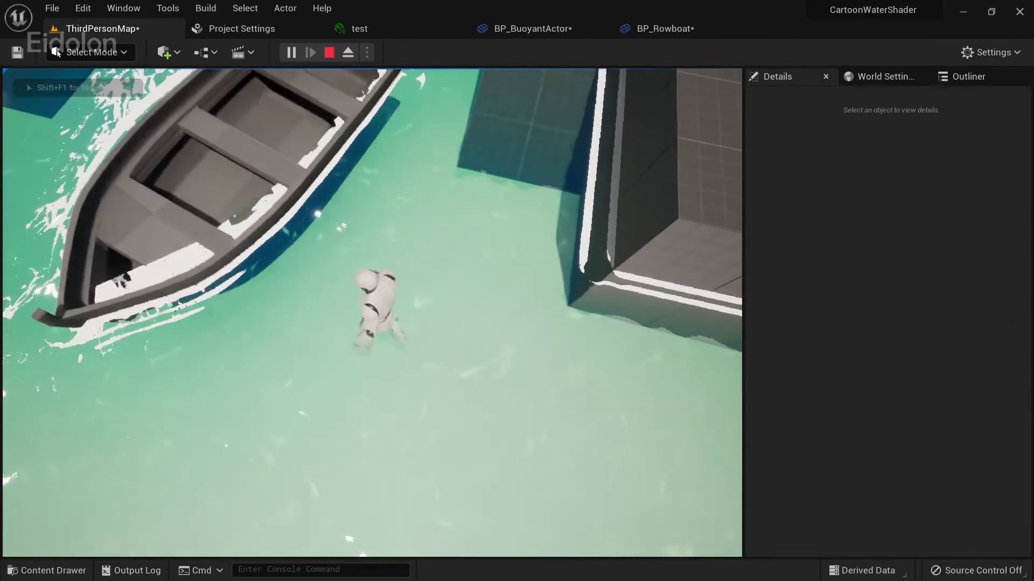
key(w)
key(space)
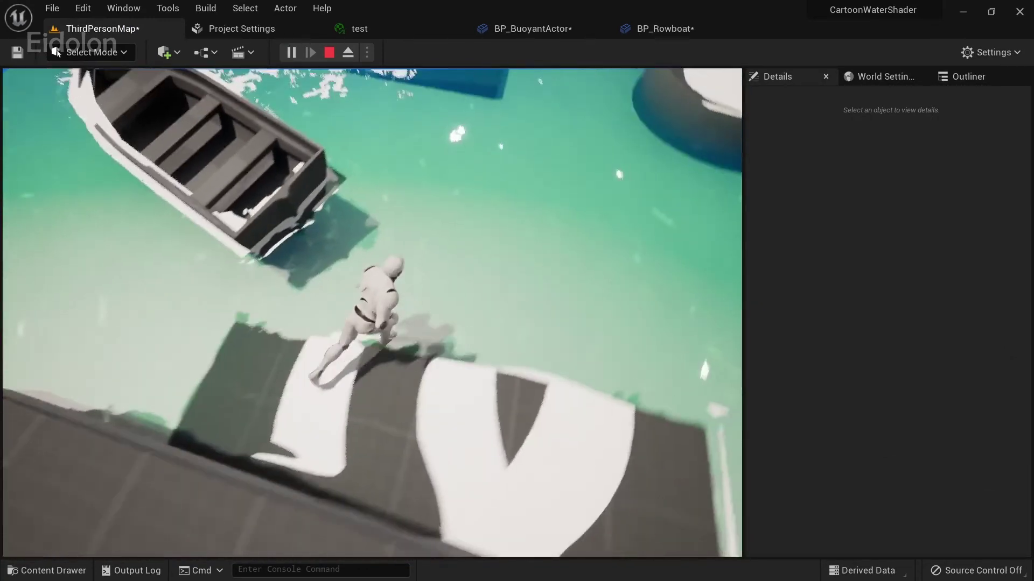
key(w)
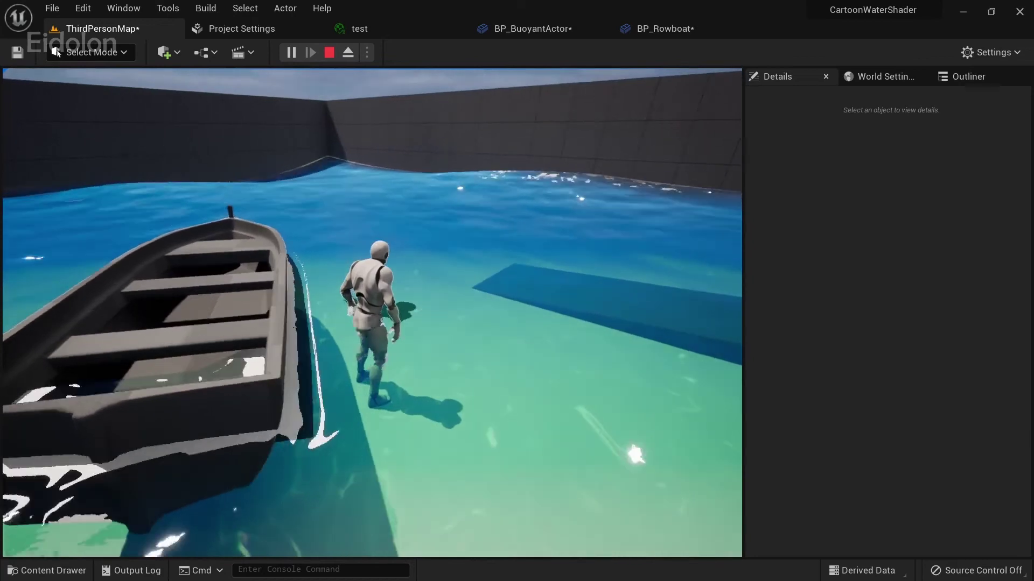
key(s)
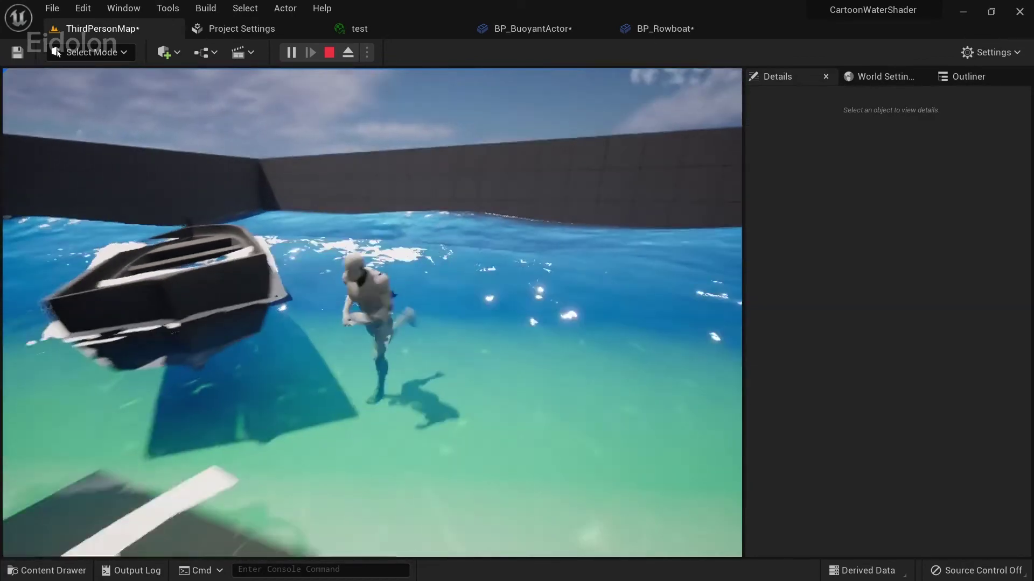
key(w)
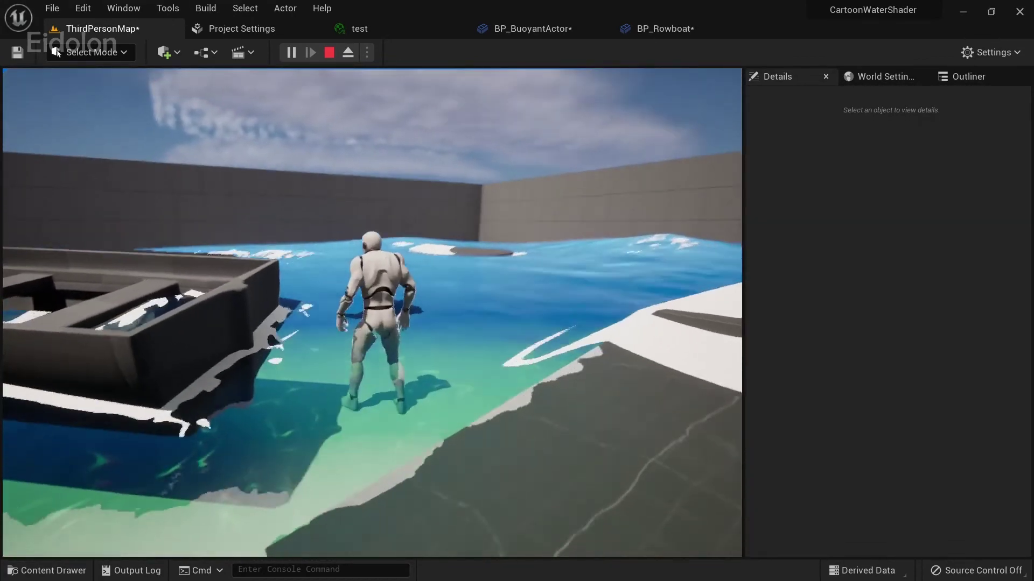
key(d)
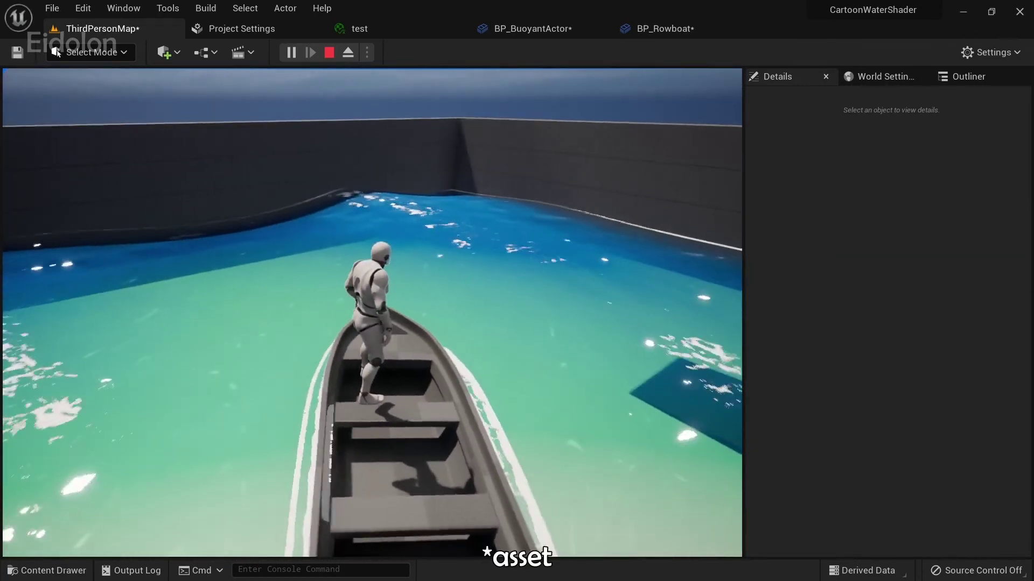
key(Escape)
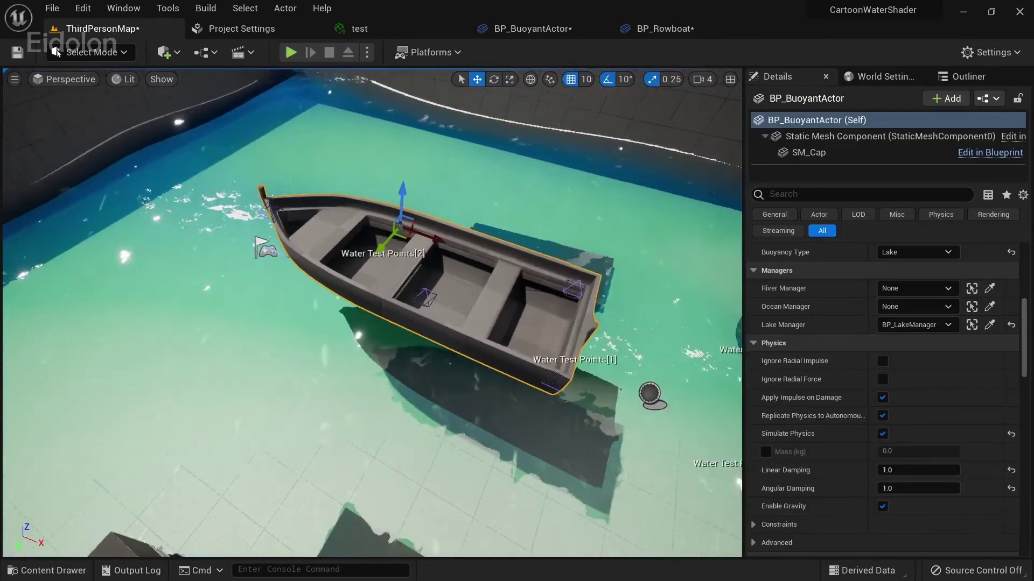